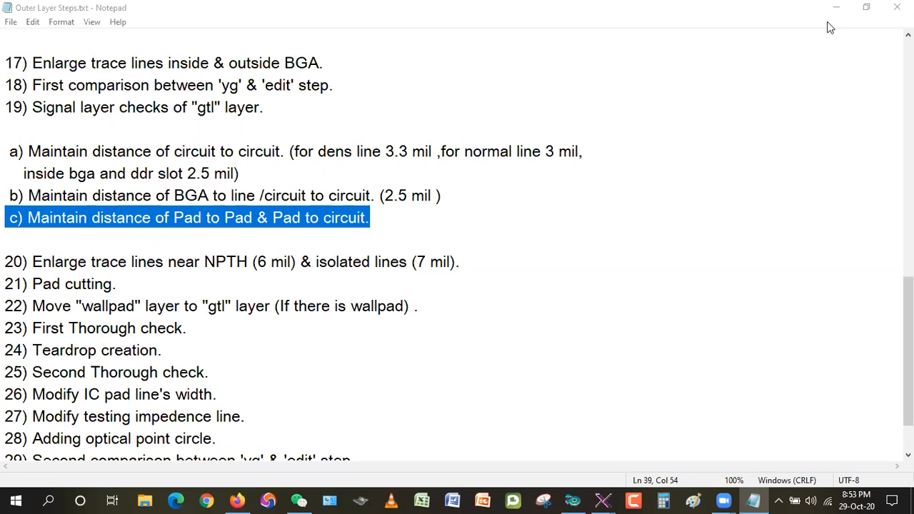
Step: Switch to the Genesis Graphic Editor and set the severity filter of the gtl signal layer check results to green
{"action": "left_click", "coordinate": [603, 500]}
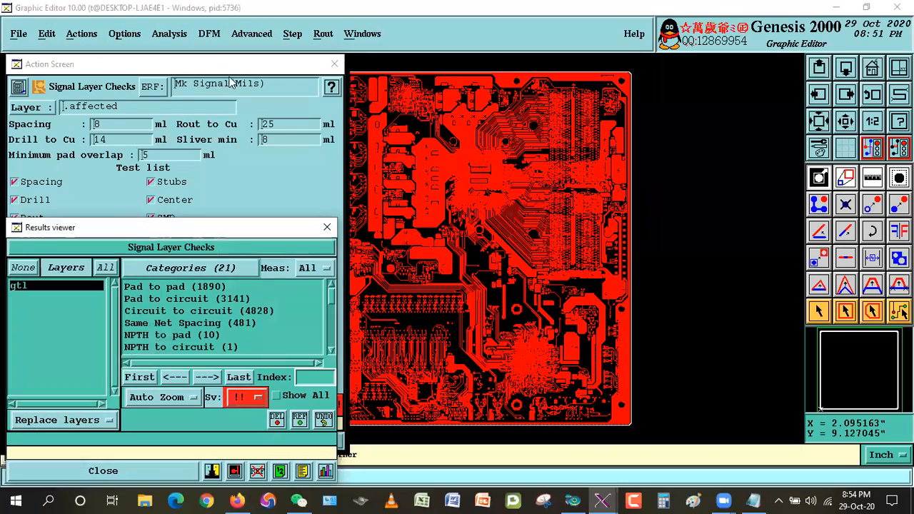
{"action": "left_click_drag", "start_coordinate": [134, 235], "coordinate": [209, 103]}
{"action": "left_click", "coordinate": [322, 323]}
{"action": "left_click", "coordinate": [314, 289]}
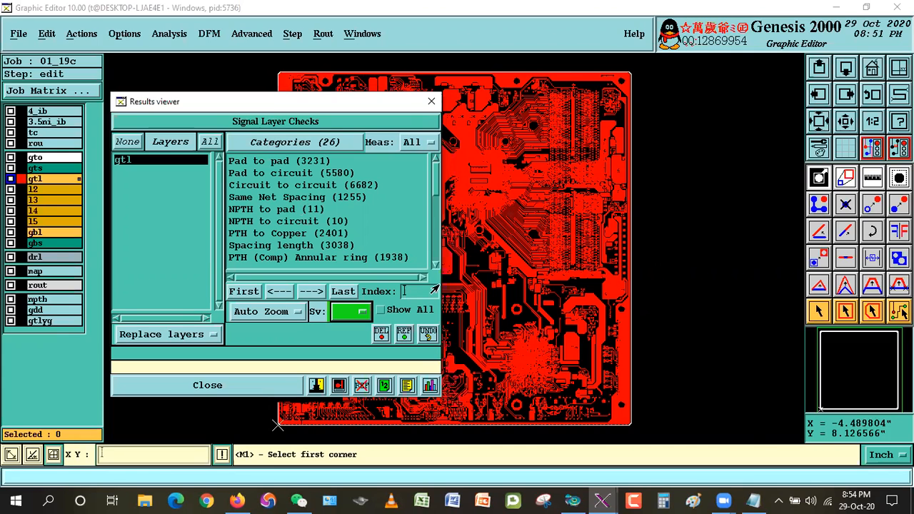
Step: Review the circuit, BGA and pad distance requirements under item 19 of the outer layer steps in Notepad
{"action": "left_click", "coordinate": [751, 495]}
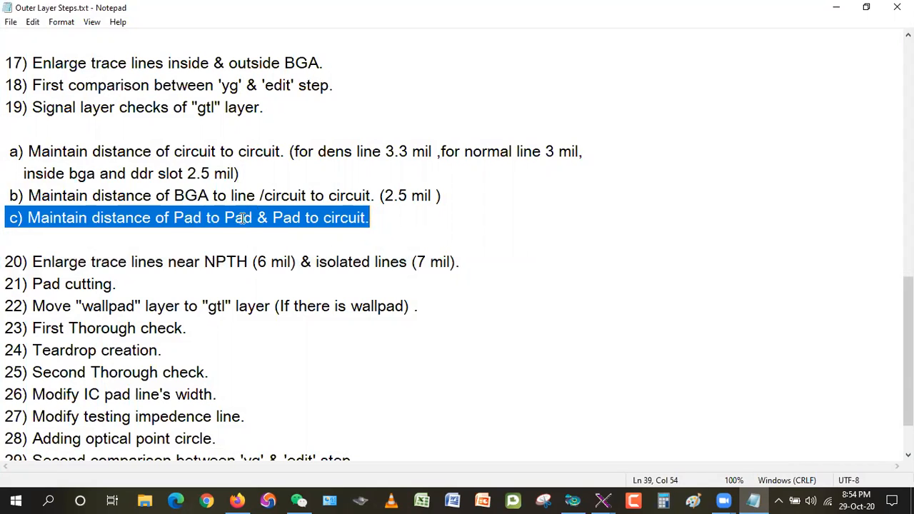
{"action": "left_click", "coordinate": [583, 235]}
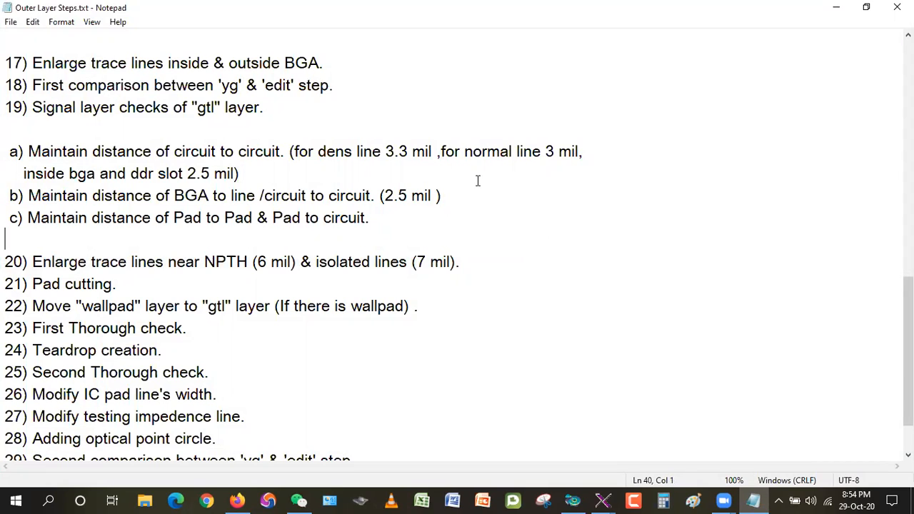
{"action": "left_click", "coordinate": [816, 498]}
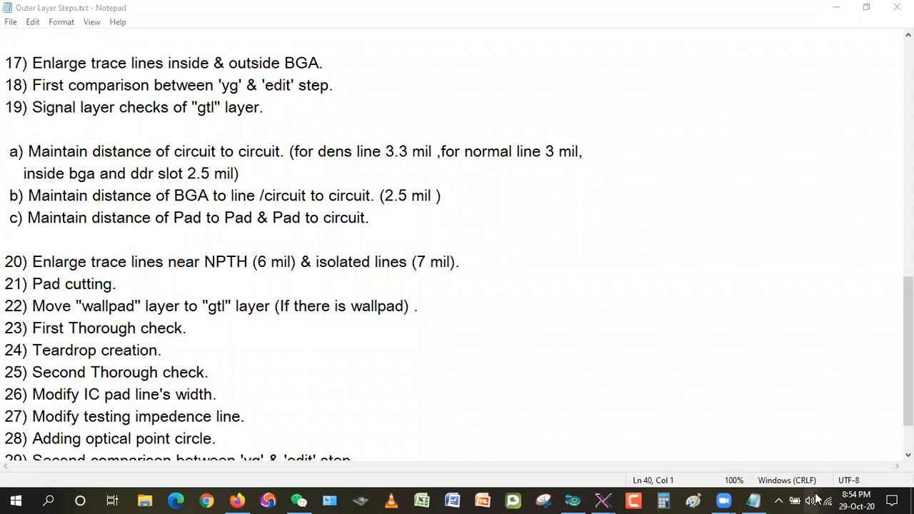
{"action": "left_click", "coordinate": [816, 499]}
{"action": "left_click", "coordinate": [836, 8]}
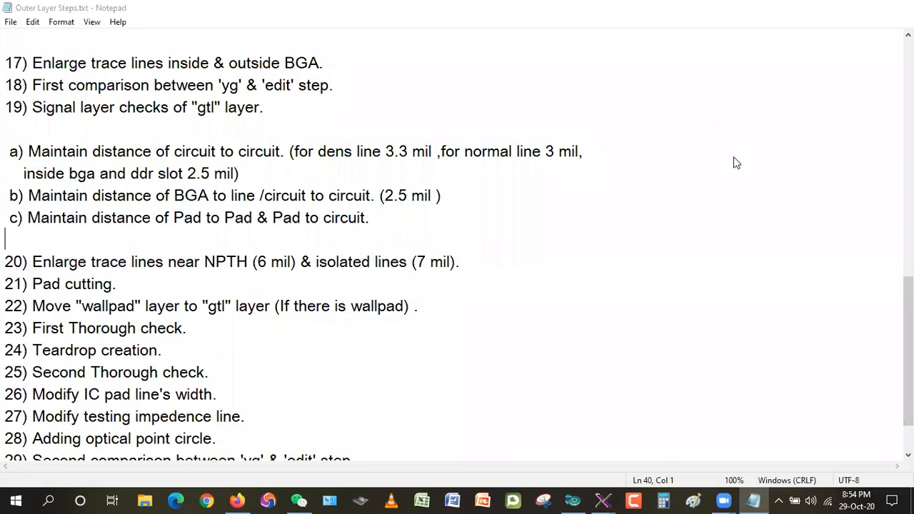
Step: Switch to Facebook in Firefox and send Outer Layer Steps.txt from the Genesis Steps folder to the PCB Cam Operator group chat
{"action": "key", "text": "super+d"}
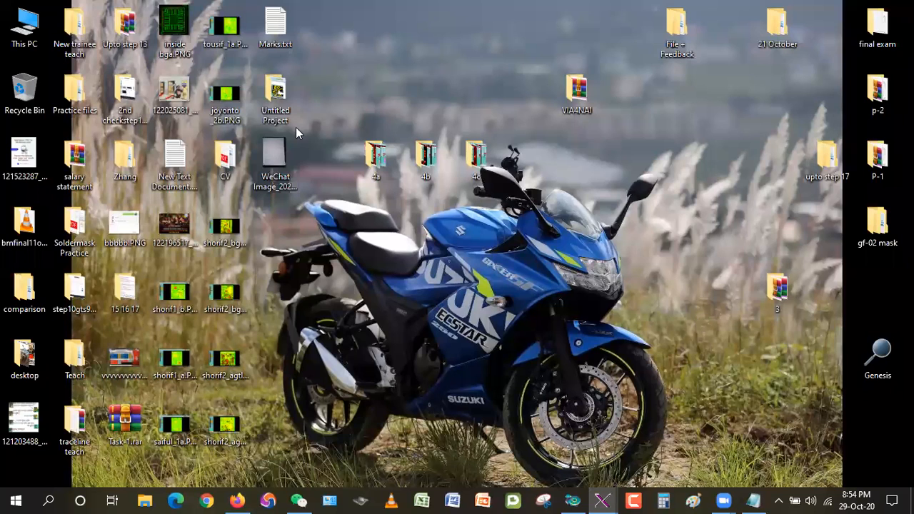
{"action": "double_click", "coordinate": [880, 353]}
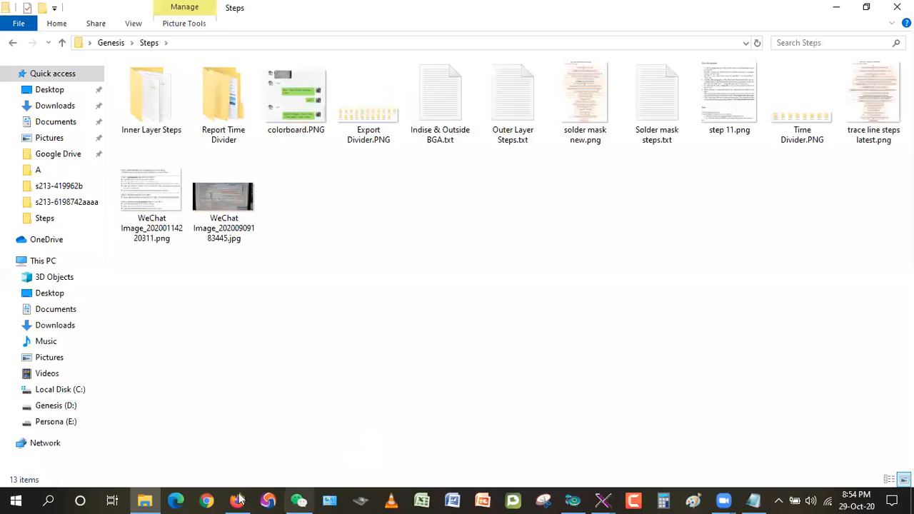
{"action": "left_click", "coordinate": [237, 500]}
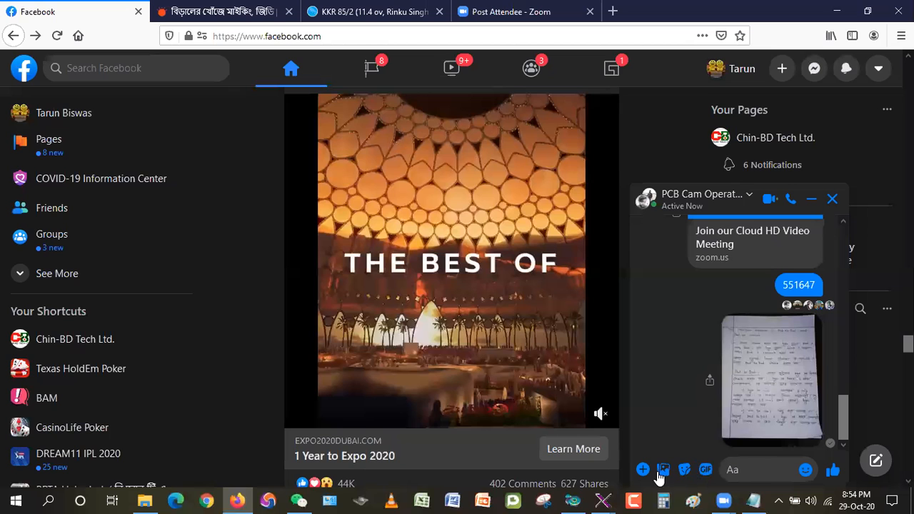
{"action": "left_click", "coordinate": [643, 469]}
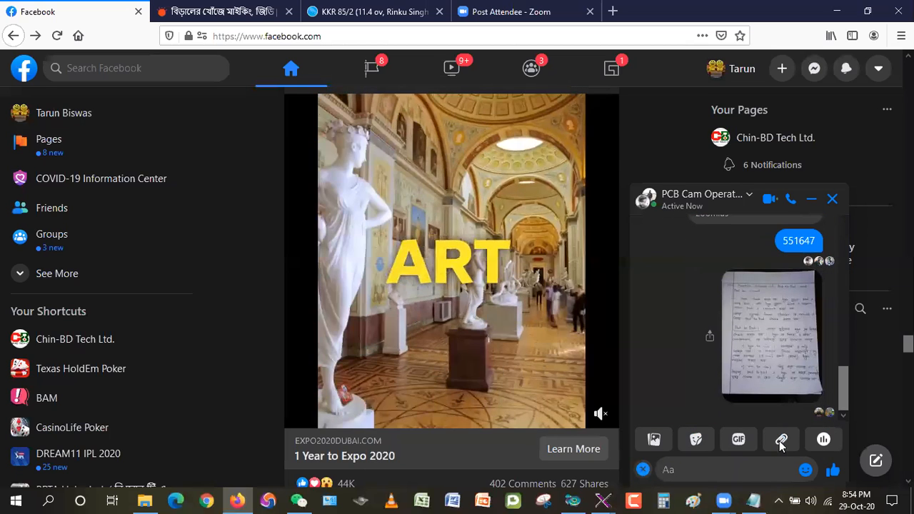
{"action": "left_click", "coordinate": [782, 439]}
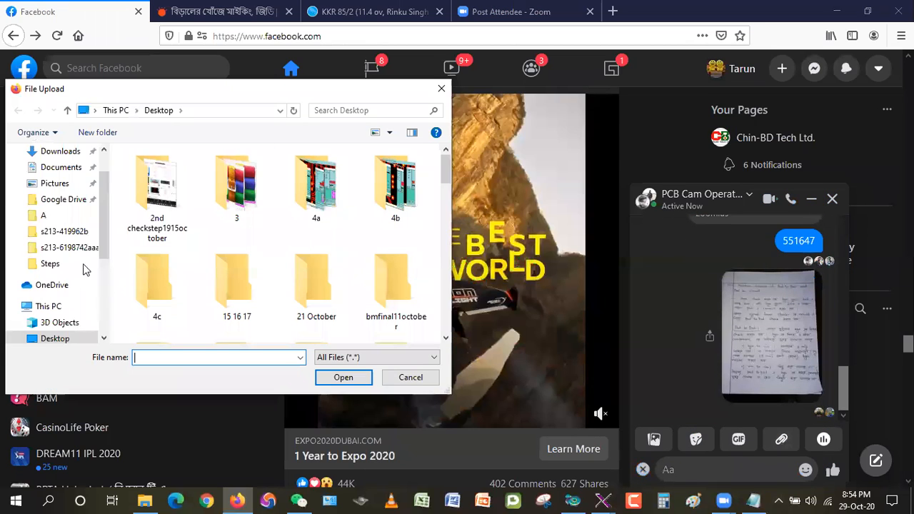
{"action": "scroll", "coordinate": [251, 310], "scroll_direction": "down", "scroll_amount": 3}
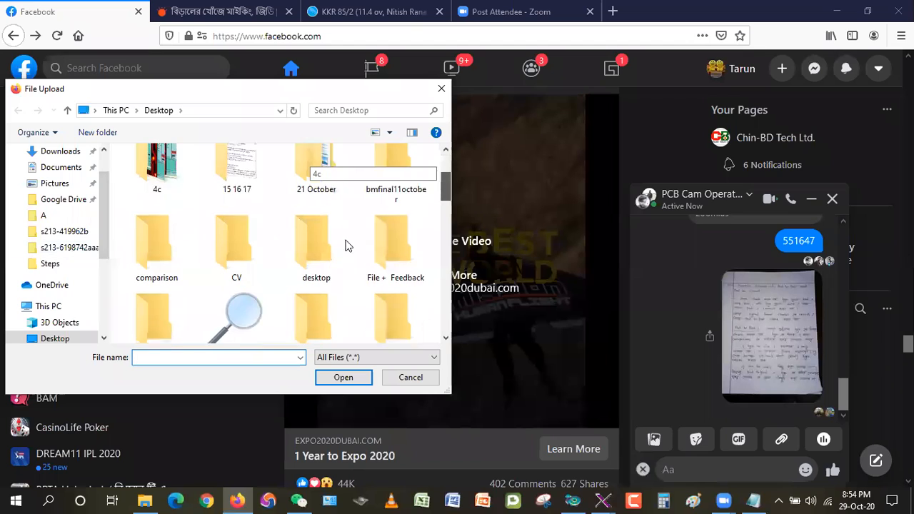
{"action": "double_click", "coordinate": [238, 302]}
{"action": "double_click", "coordinate": [215, 203]}
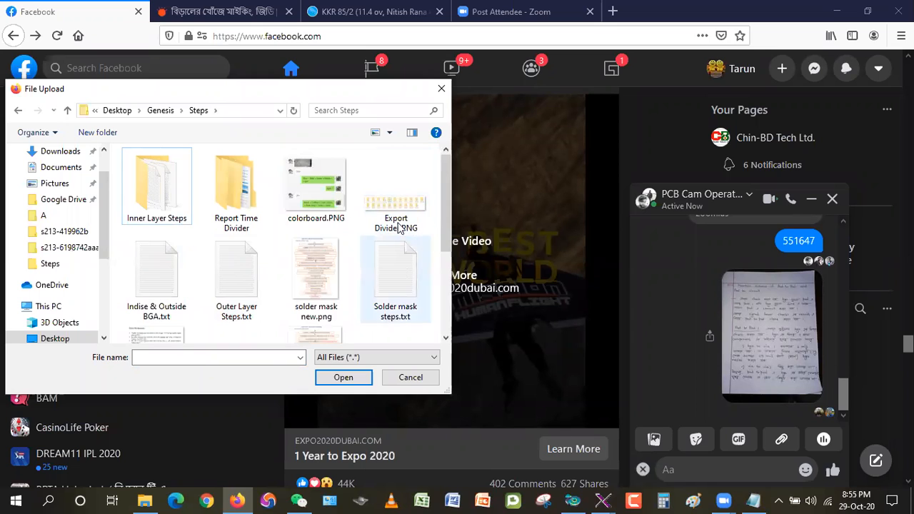
{"action": "left_click", "coordinate": [221, 287]}
{"action": "left_click", "coordinate": [346, 384]}
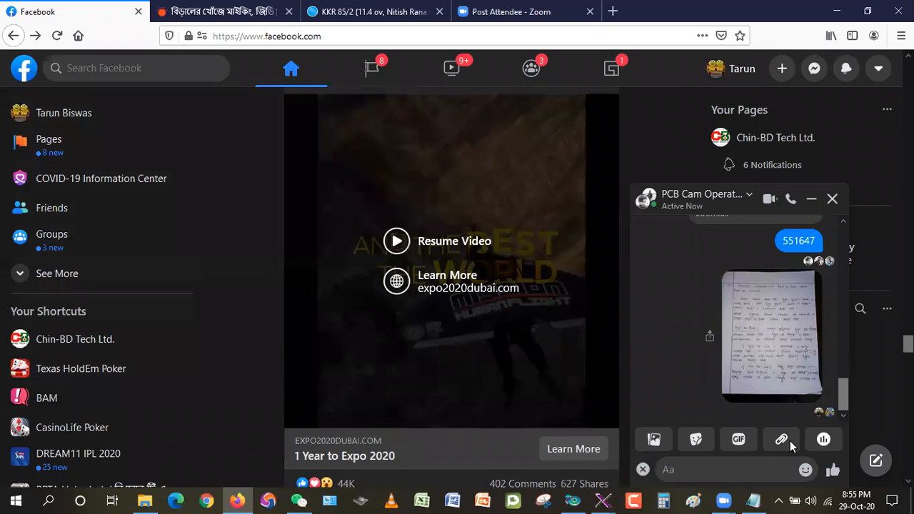
{"action": "left_click", "coordinate": [833, 470]}
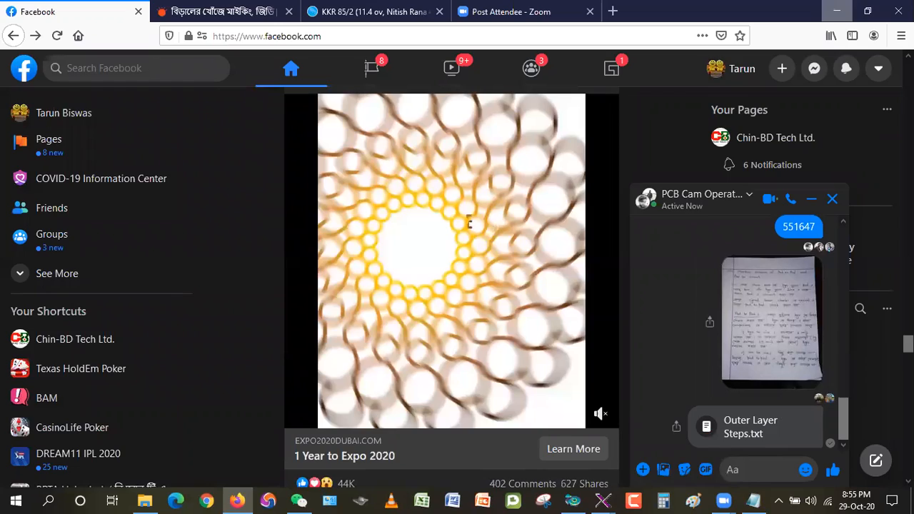
Step: Switch back to the Genesis Graphic Editor and view the Pad to pad results of the signal layer checks as a histogram
{"action": "key", "text": "alt+Tab"}
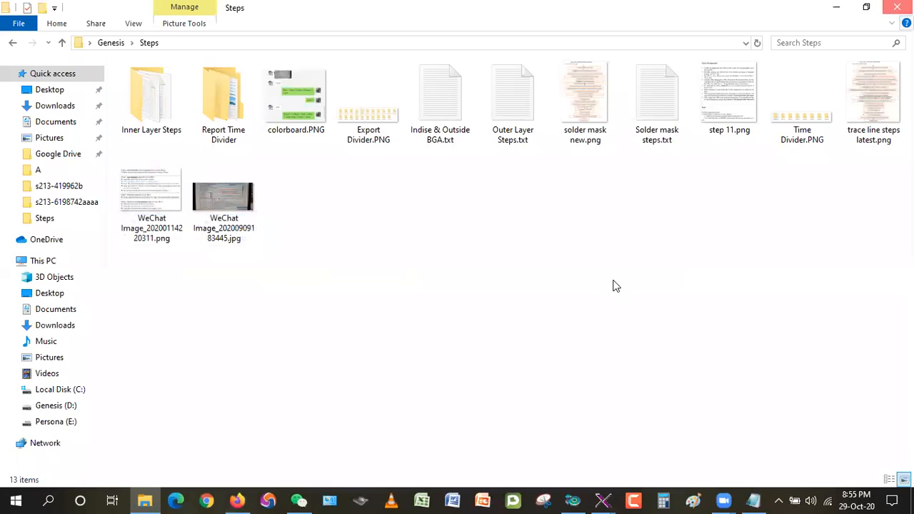
{"action": "left_click", "coordinate": [602, 500]}
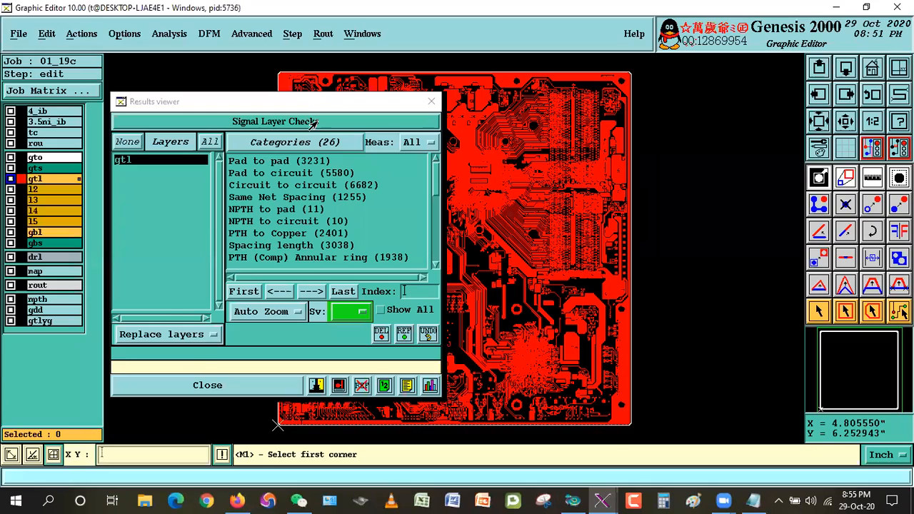
{"action": "double_click", "coordinate": [286, 160]}
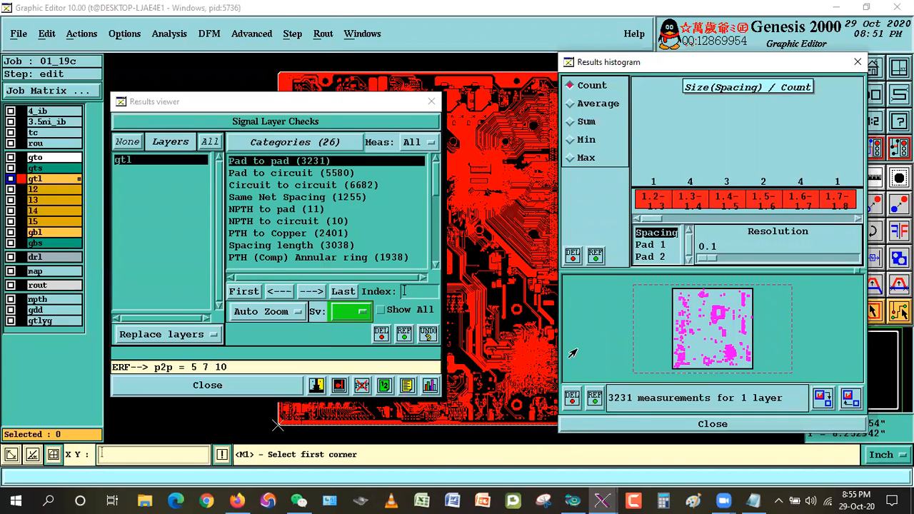
Step: Open the edit step of job 02_19c from the Engineering Toolkit and display its gtl layer
{"action": "mouse_move", "coordinate": [602, 500]}
{"action": "left_click", "coordinate": [459, 432]}
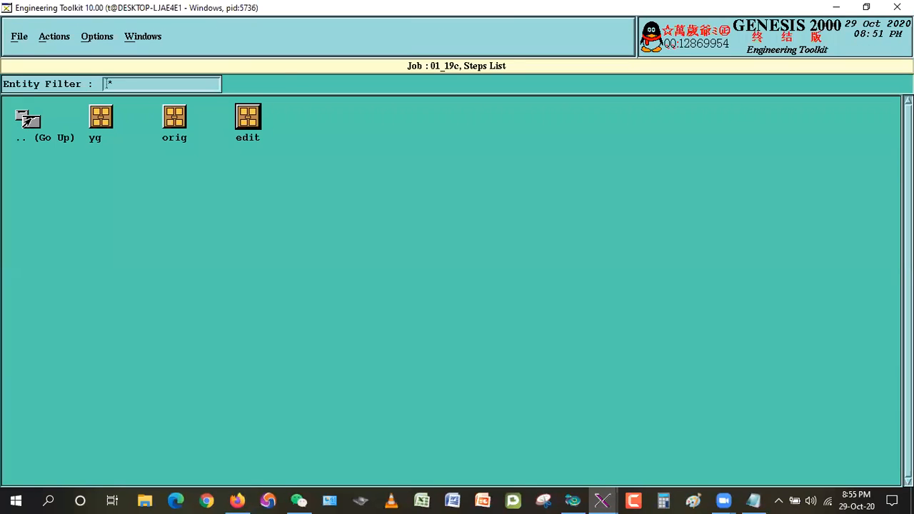
{"action": "double_click", "coordinate": [27, 125]}
{"action": "left_click", "coordinate": [341, 286]}
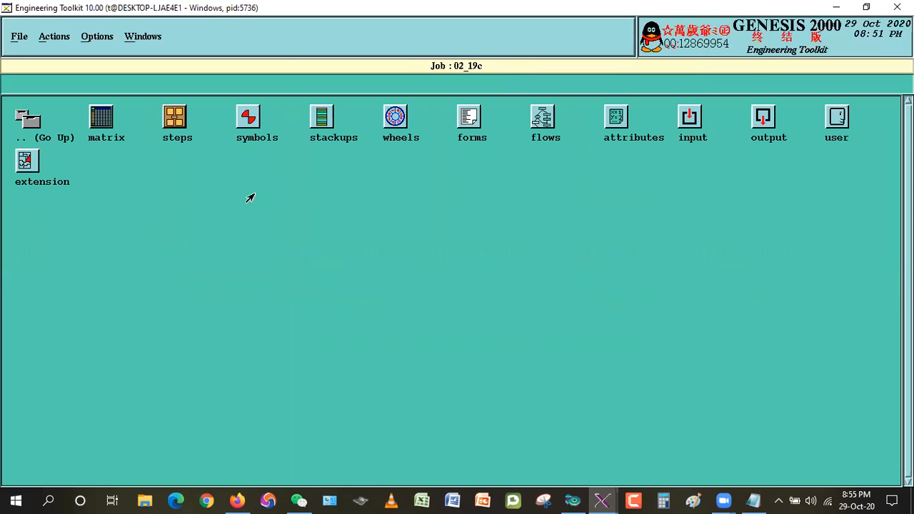
{"action": "double_click", "coordinate": [174, 118]}
{"action": "double_click", "coordinate": [249, 117]}
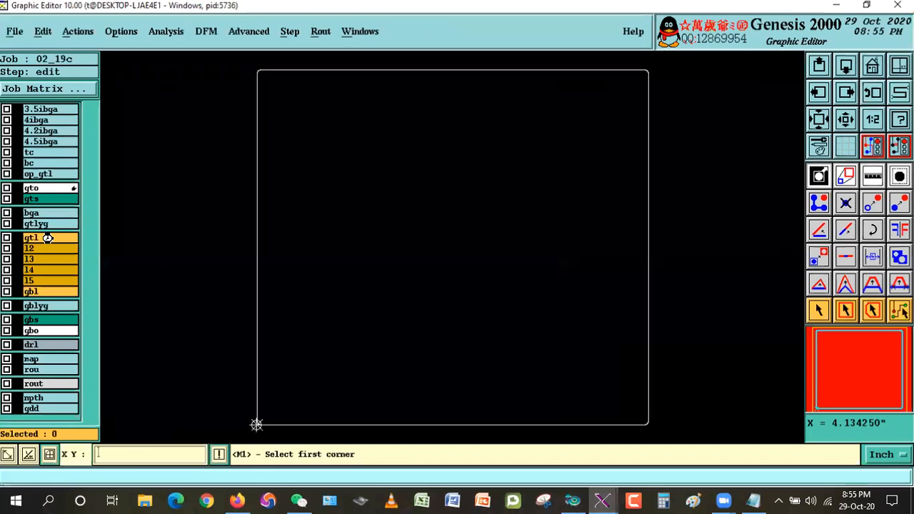
{"action": "left_click", "coordinate": [39, 238]}
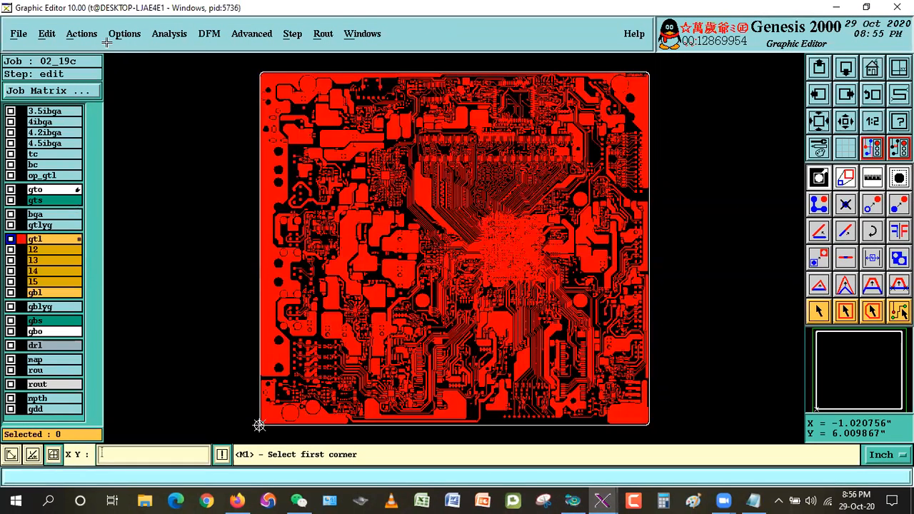
Step: Run Signal Layer Checks on the gtl layer with the Mk Signal(Mils) ERF and list the results with the green severity filter
{"action": "left_click", "coordinate": [169, 34]}
{"action": "left_click", "coordinate": [187, 72]}
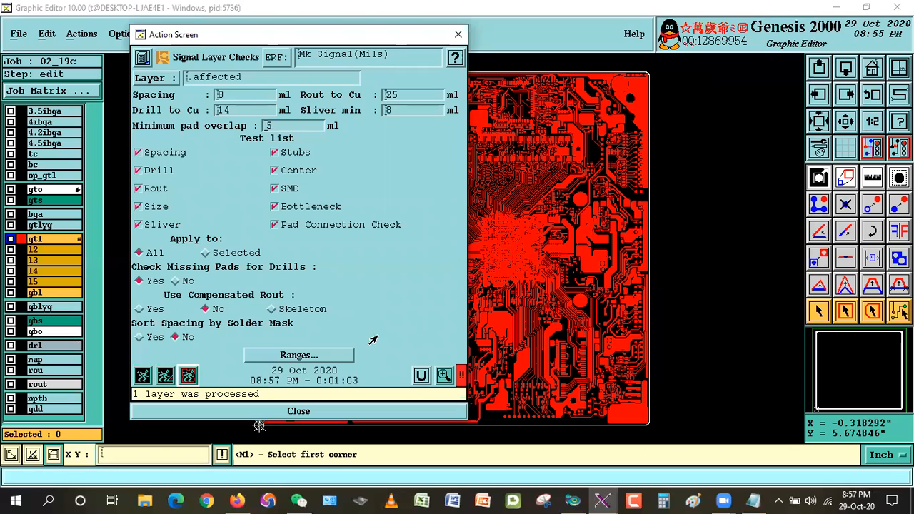
{"action": "left_click", "coordinate": [441, 377]}
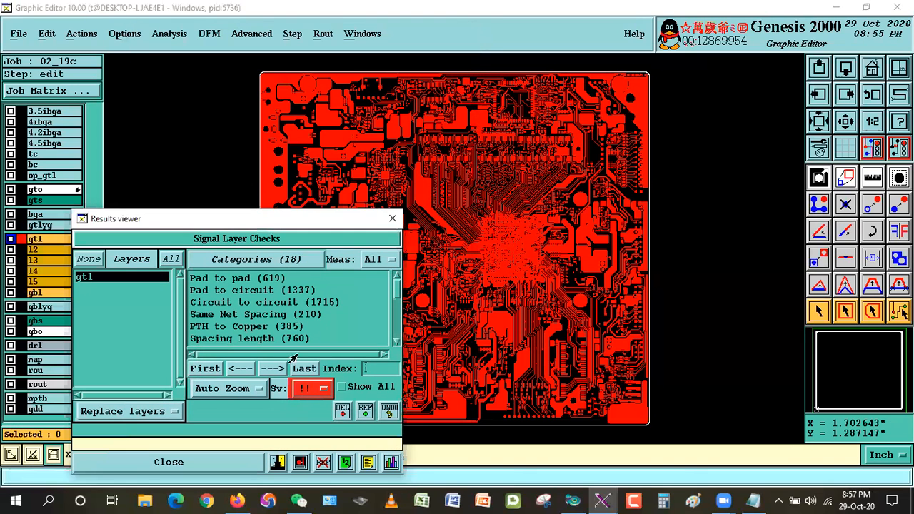
{"action": "left_click", "coordinate": [286, 379]}
{"action": "left_click", "coordinate": [283, 359]}
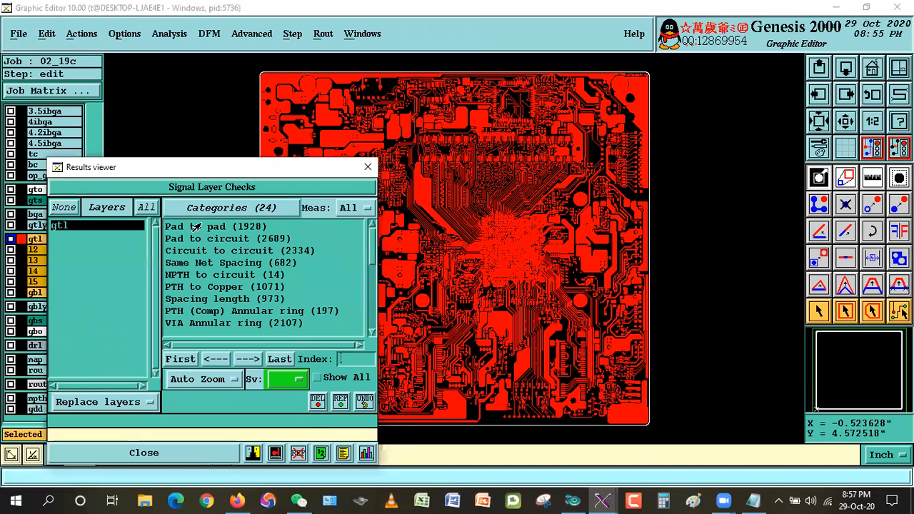
Step: Open the histogram of the Pad to pad results and inspect a pad in the central BGA area of gtl
{"action": "left_click", "coordinate": [202, 226]}
{"action": "left_click", "coordinate": [366, 452]}
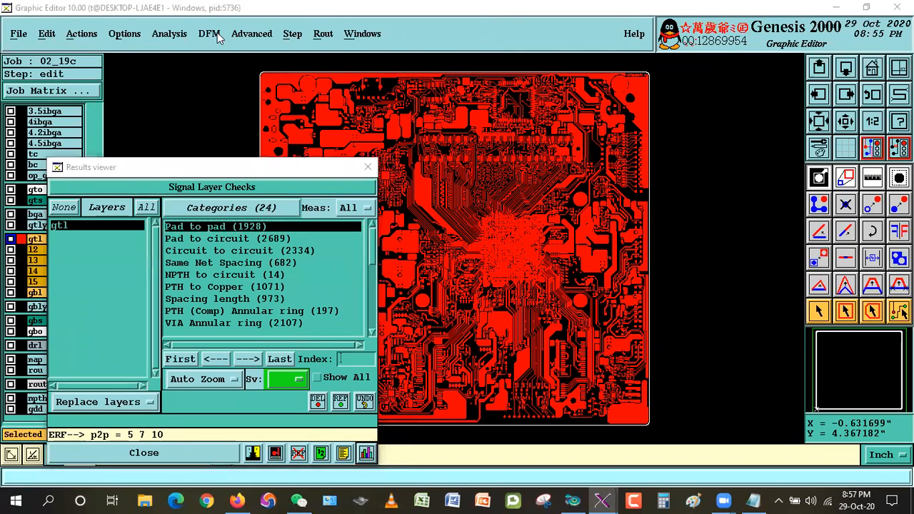
{"action": "right_click", "coordinate": [550, 183]}
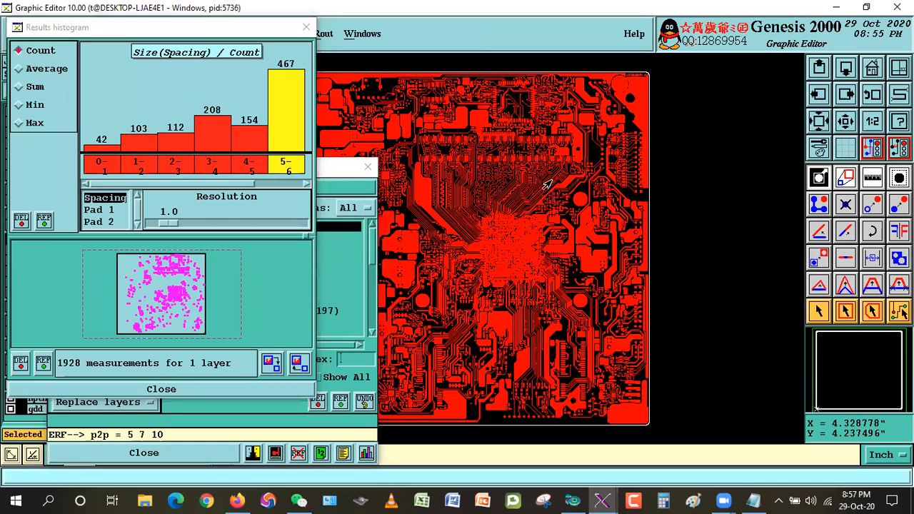
{"action": "left_click_drag", "start_coordinate": [487, 211], "coordinate": [533, 258]}
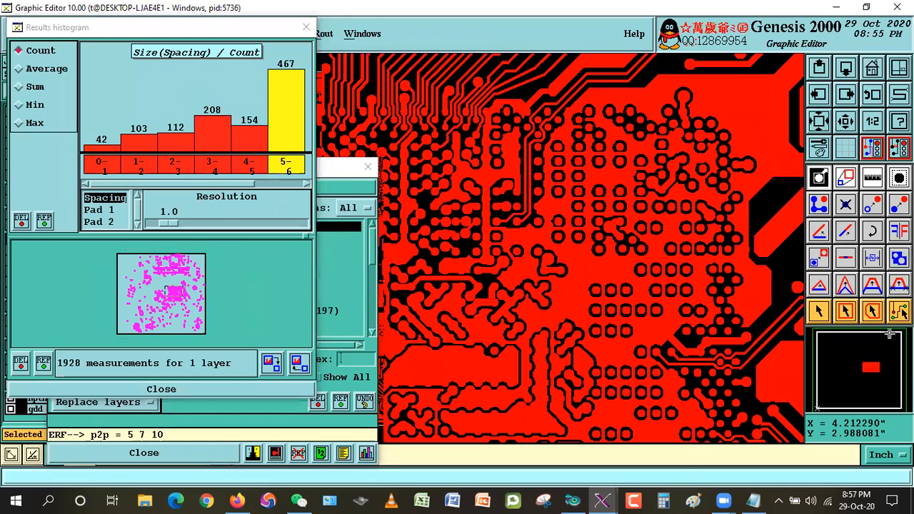
{"action": "left_click", "coordinate": [704, 221]}
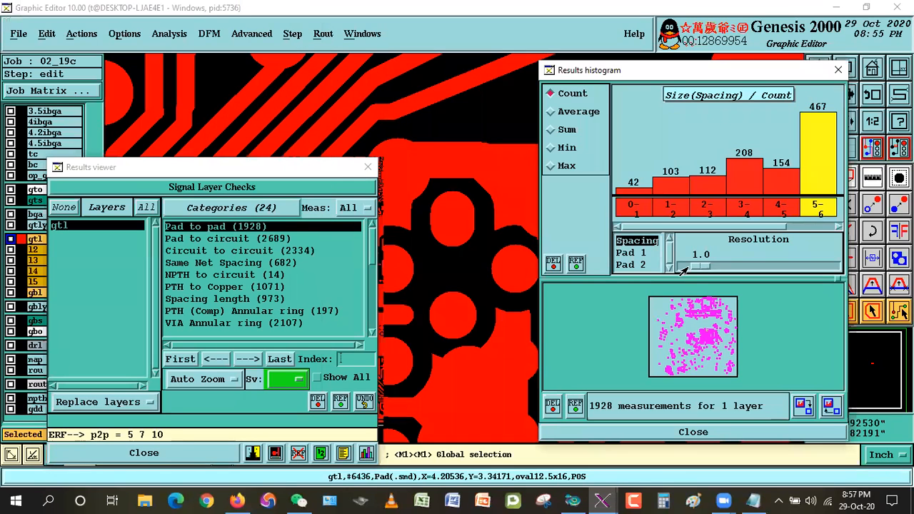
Step: Set the histogram resolution to 0.1 and arrange the results windows beside each other over the full board
{"action": "left_click", "coordinate": [680, 268]}
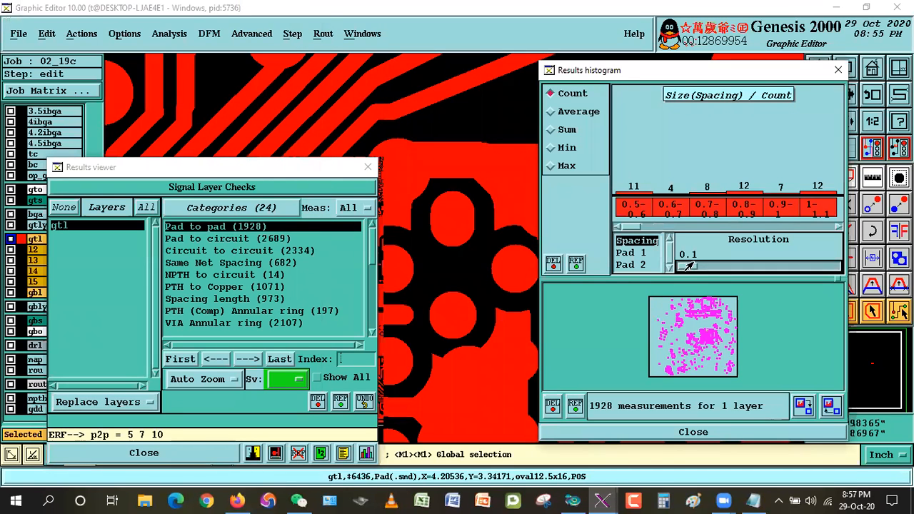
{"action": "left_click_drag", "start_coordinate": [808, 69], "coordinate": [796, 100]}
{"action": "left_click", "coordinate": [873, 67]}
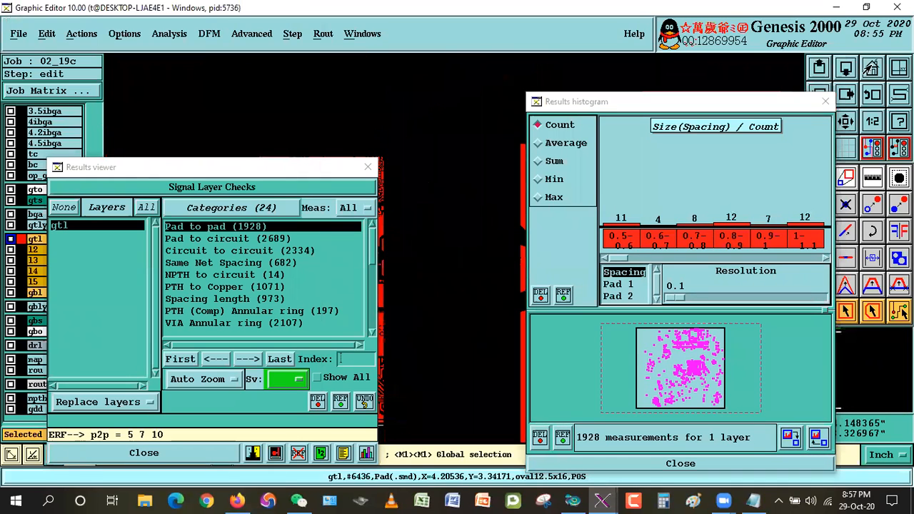
{"action": "left_click_drag", "start_coordinate": [279, 167], "coordinate": [297, 94]}
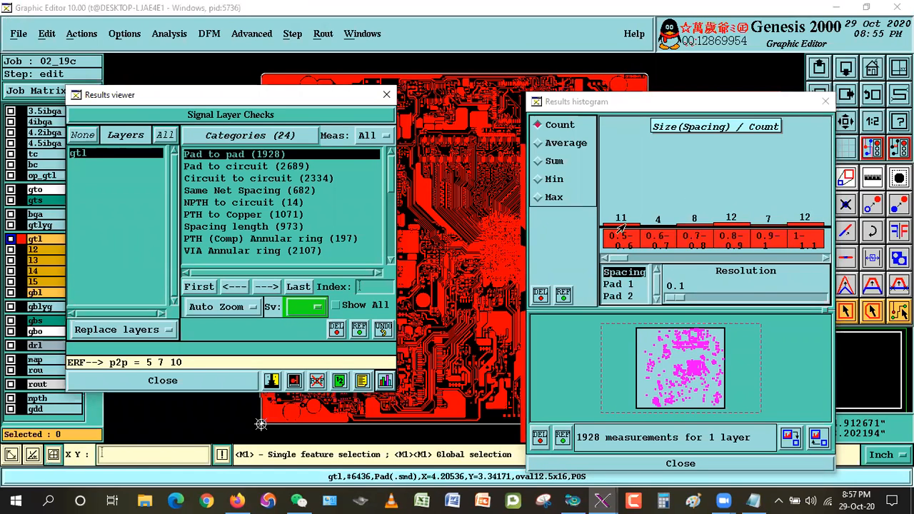
Step: Select the Pad to pad spacing ranges from 0.5 to 1 in the histogram and show all their measurements on the board
{"action": "left_click_drag", "start_coordinate": [628, 239], "coordinate": [652, 250]}
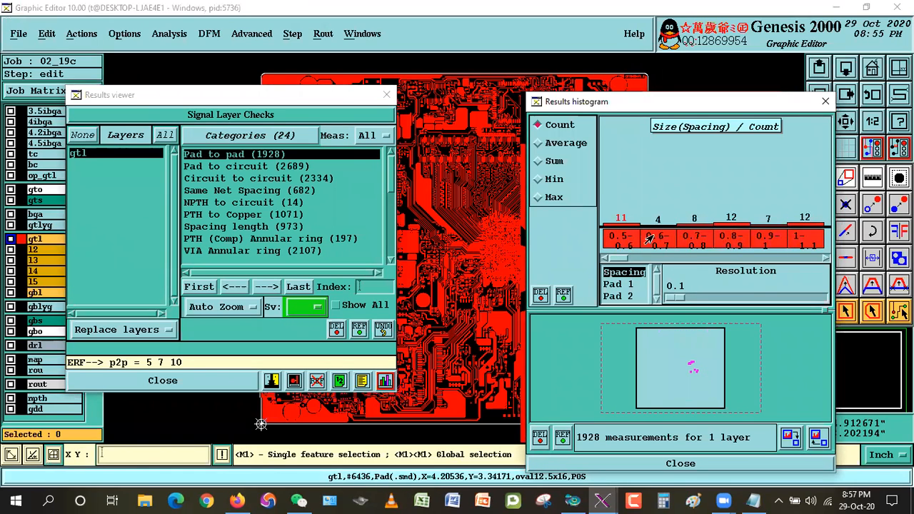
{"action": "left_click", "coordinate": [693, 247]}
{"action": "left_click", "coordinate": [486, 74]}
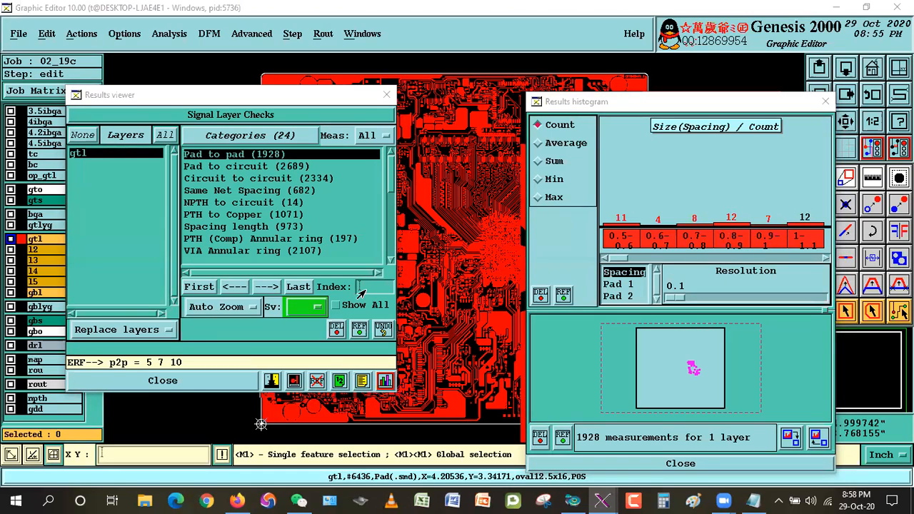
{"action": "left_click", "coordinate": [335, 305]}
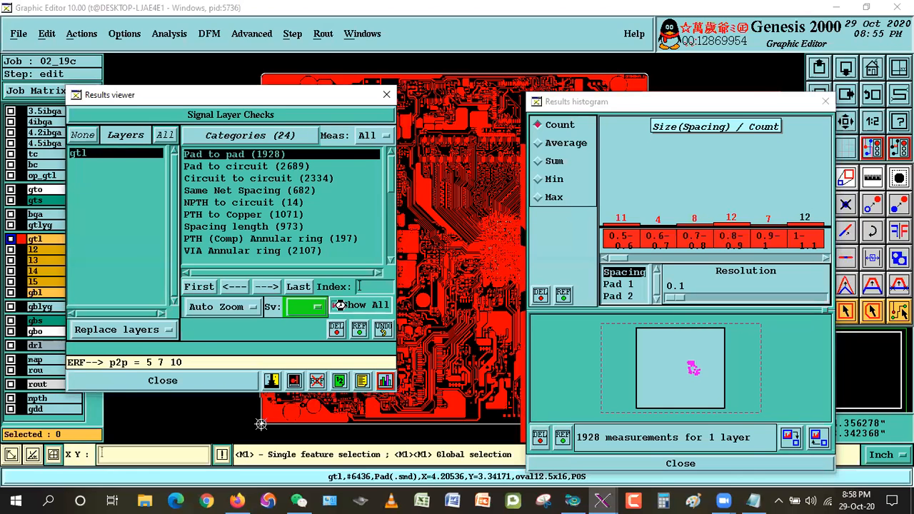
Step: Go to the first Pad to pad result and display the drl and bga layers together with gtl
{"action": "left_click", "coordinate": [197, 288]}
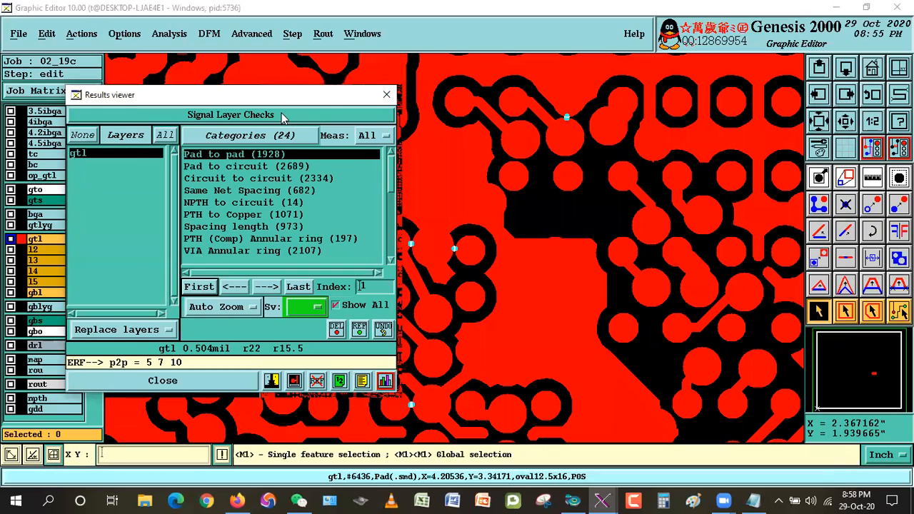
{"action": "left_click_drag", "start_coordinate": [295, 95], "coordinate": [301, 303]}
{"action": "left_click_drag", "start_coordinate": [232, 307], "coordinate": [265, 323]}
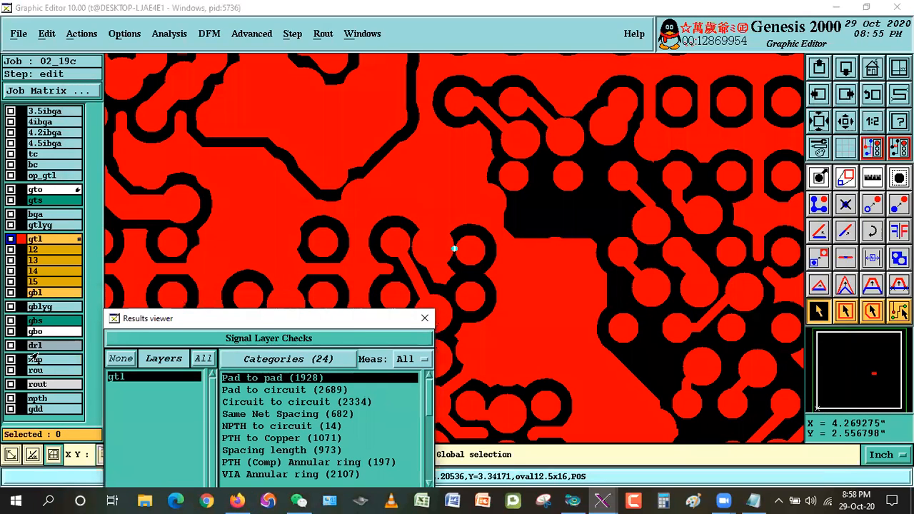
{"action": "left_click", "coordinate": [36, 346]}
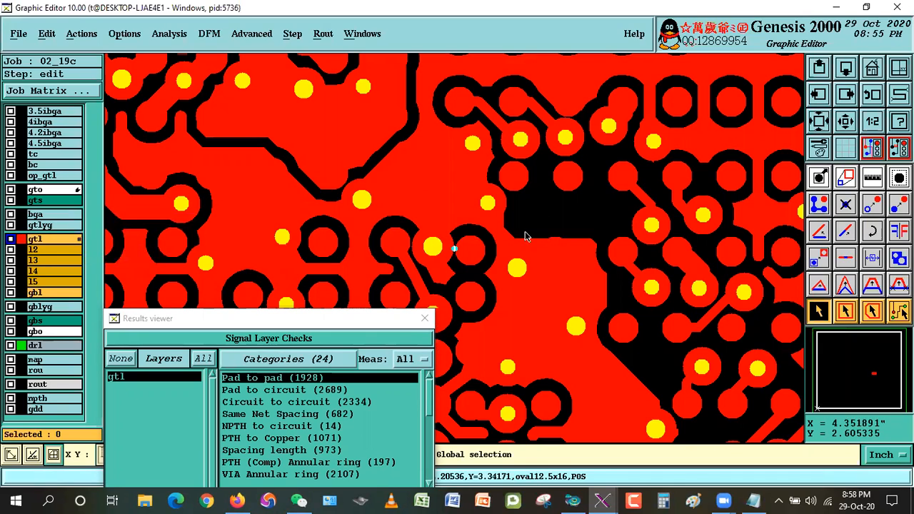
{"action": "left_click", "coordinate": [35, 215]}
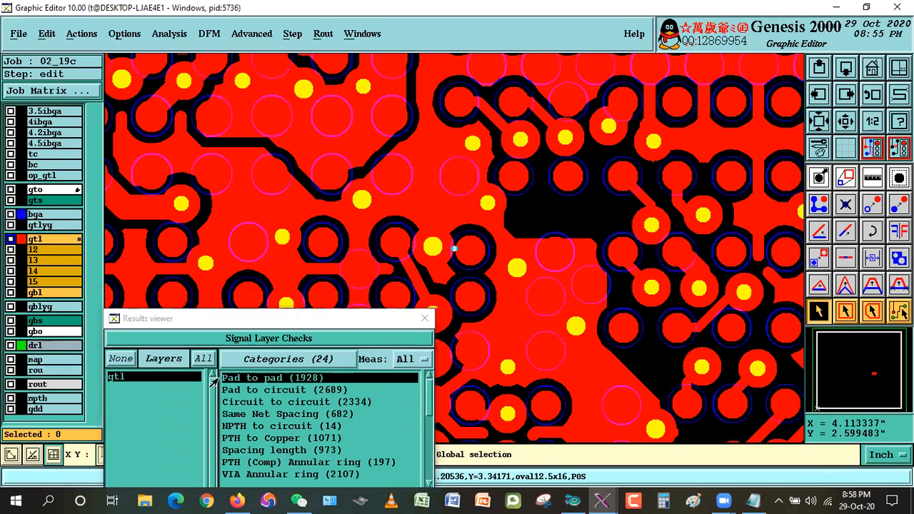
Step: Set the results viewer to Keep layers and Pan only, with the view magnified on the first violation
{"action": "left_click_drag", "start_coordinate": [228, 324], "coordinate": [184, 138]}
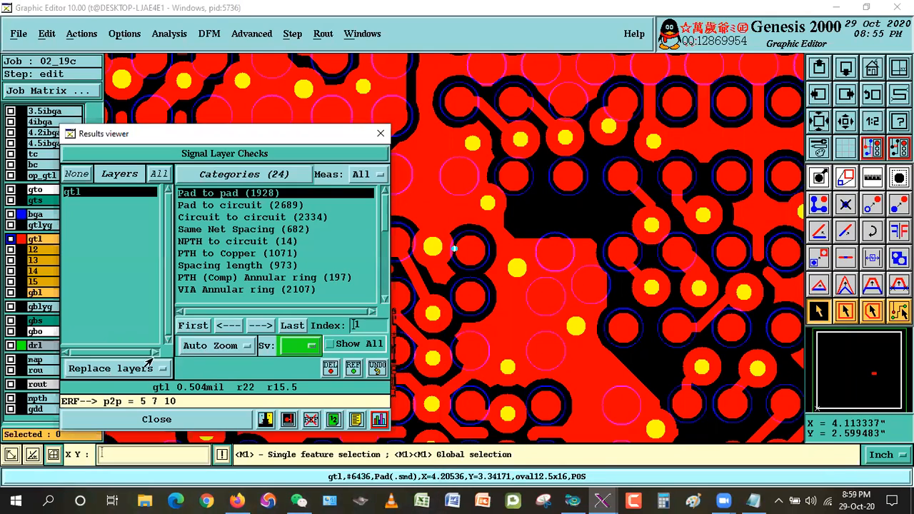
{"action": "left_click", "coordinate": [103, 370]}
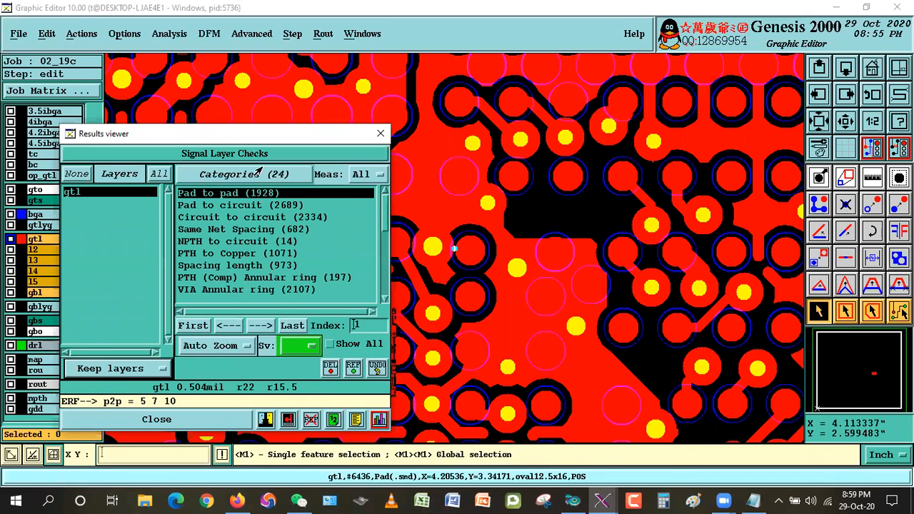
{"action": "left_click_drag", "start_coordinate": [201, 137], "coordinate": [171, 144]}
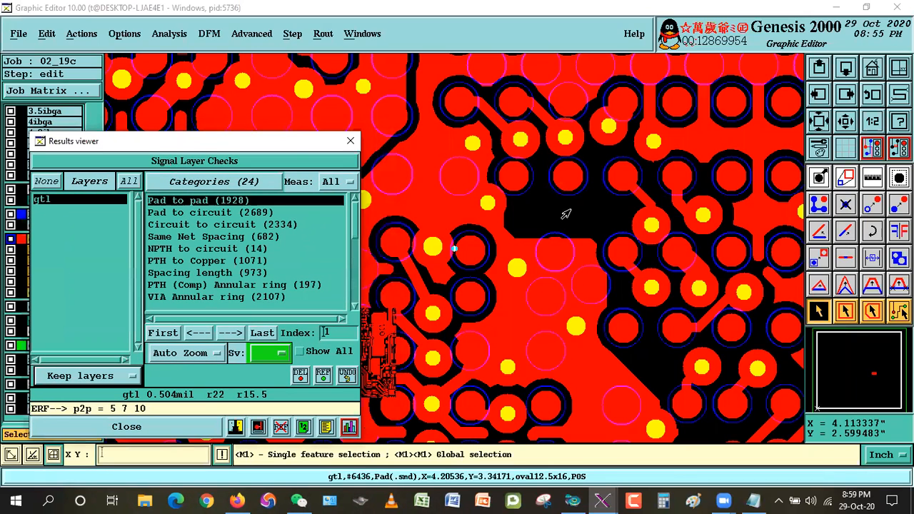
{"action": "right_click", "coordinate": [546, 185]}
{"action": "left_click", "coordinate": [565, 240]}
{"action": "left_click", "coordinate": [348, 189]}
{"action": "left_click", "coordinate": [531, 316]}
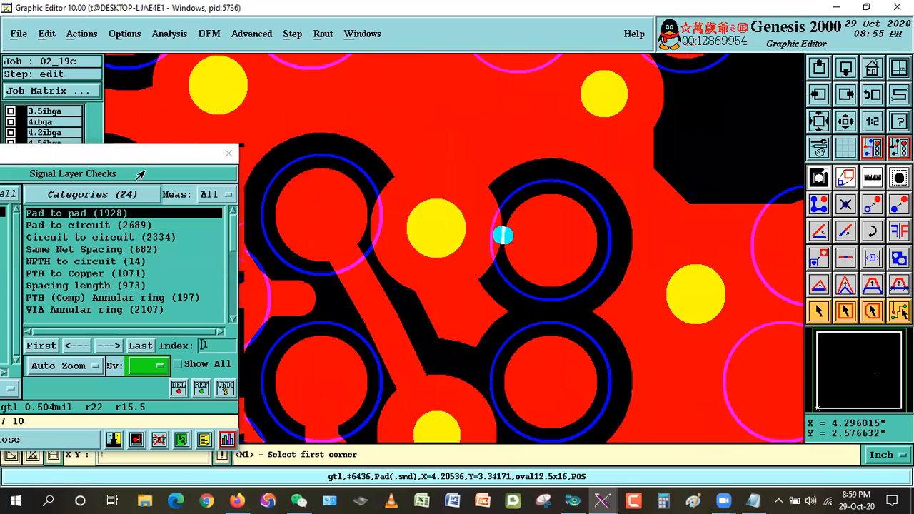
{"action": "left_click_drag", "start_coordinate": [145, 146], "coordinate": [205, 300]}
{"action": "left_click", "coordinate": [183, 301]}
{"action": "left_click", "coordinate": [184, 315]}
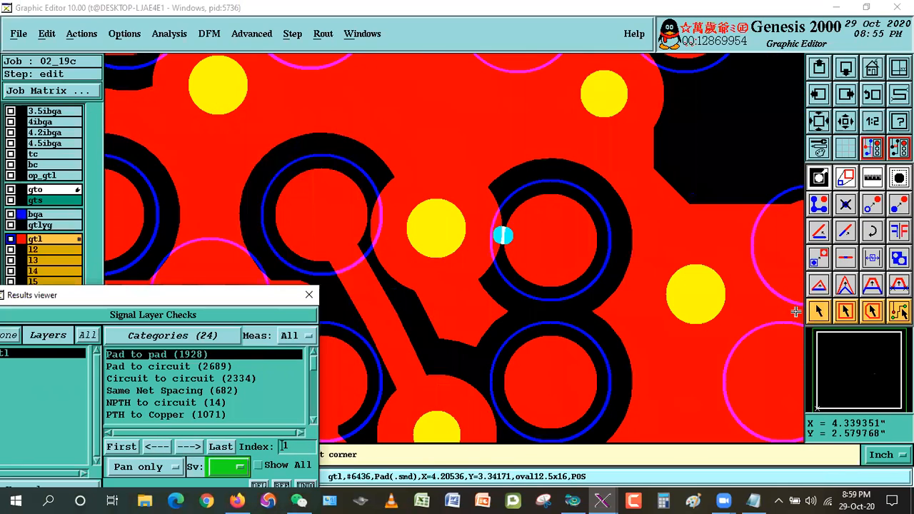
Step: Measure the gap between the drilled via pad and the adjacent BGA pad at the violation, using Between Contours mode
{"action": "left_click", "coordinate": [818, 303]}
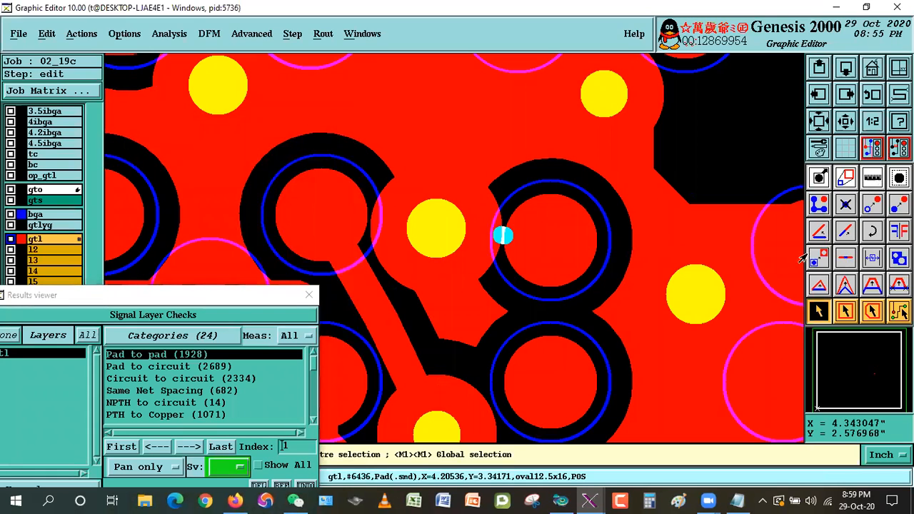
{"action": "left_click", "coordinate": [873, 180]}
{"action": "left_click", "coordinate": [815, 226]}
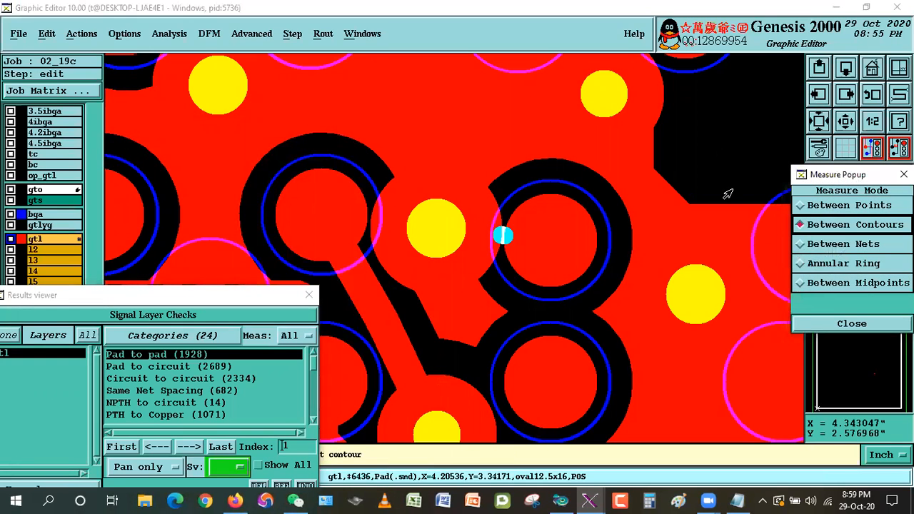
{"action": "left_click_drag", "start_coordinate": [838, 174], "coordinate": [732, 54]}
{"action": "left_click_drag", "start_coordinate": [741, 213], "coordinate": [743, 114]}
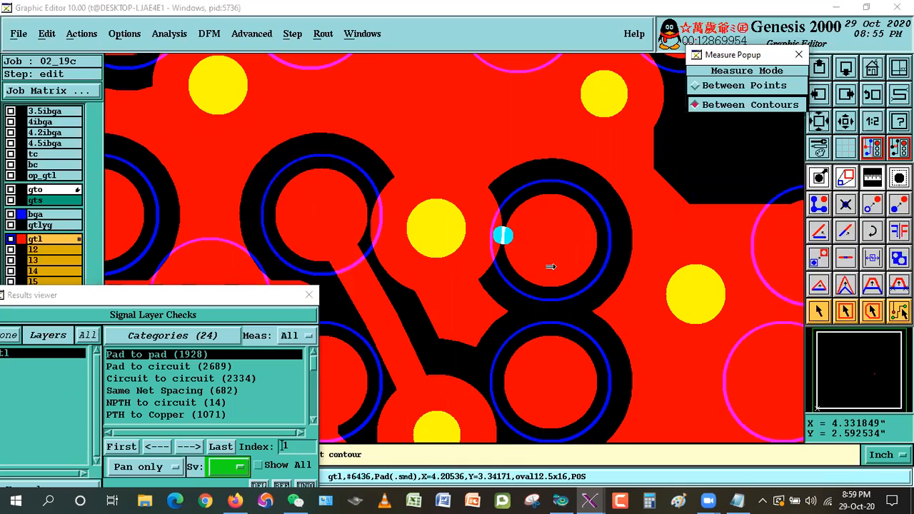
{"action": "left_click_drag", "start_coordinate": [740, 55], "coordinate": [751, 27]}
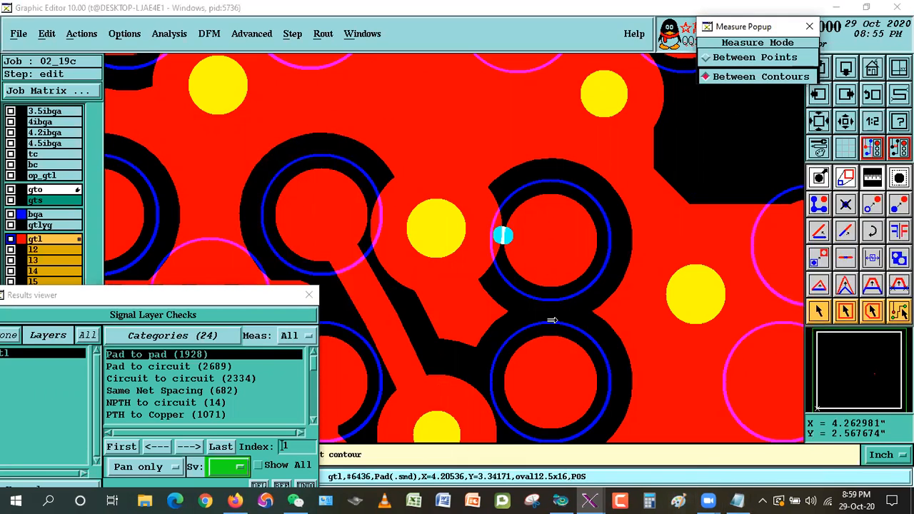
{"action": "left_click", "coordinate": [818, 313]}
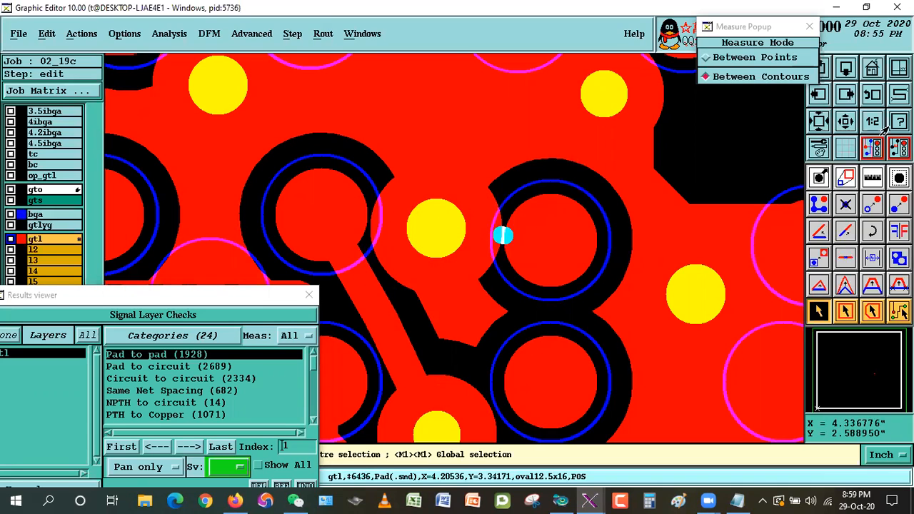
{"action": "left_click", "coordinate": [506, 273]}
{"action": "left_click", "coordinate": [471, 198]}
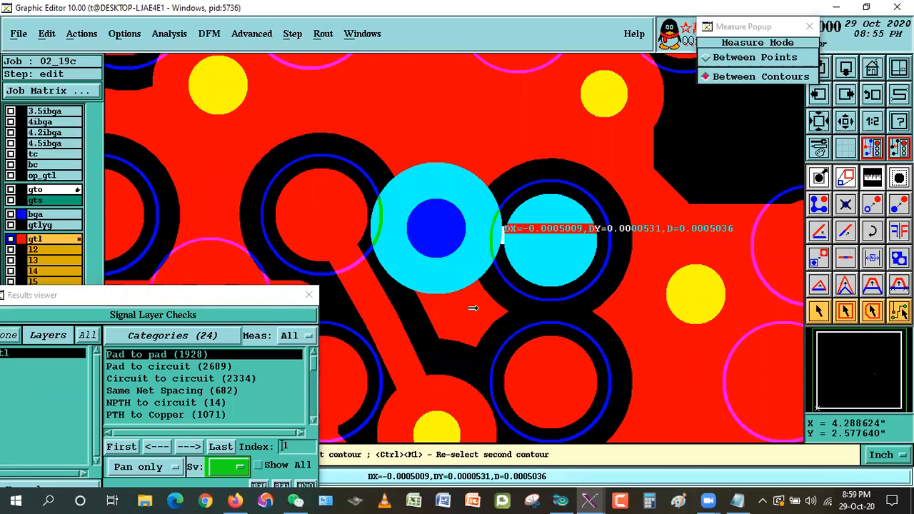
{"action": "left_click", "coordinate": [820, 311]}
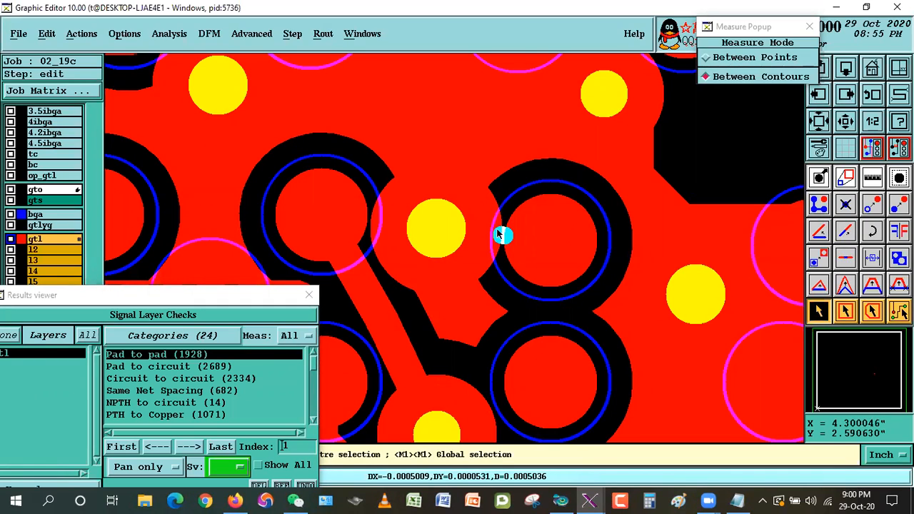
Step: Prepare a global resize with a size of -0.5 mil and no corner control, ready for feature selection
{"action": "left_click", "coordinate": [45, 35]}
{"action": "mouse_move", "coordinate": [61, 123]}
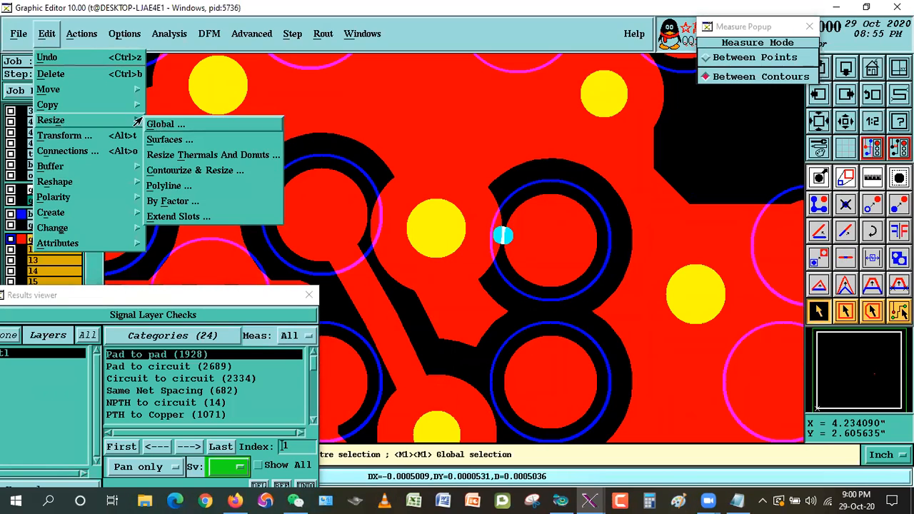
{"action": "left_click", "coordinate": [161, 122]}
{"action": "type", "text": "-0.5"}
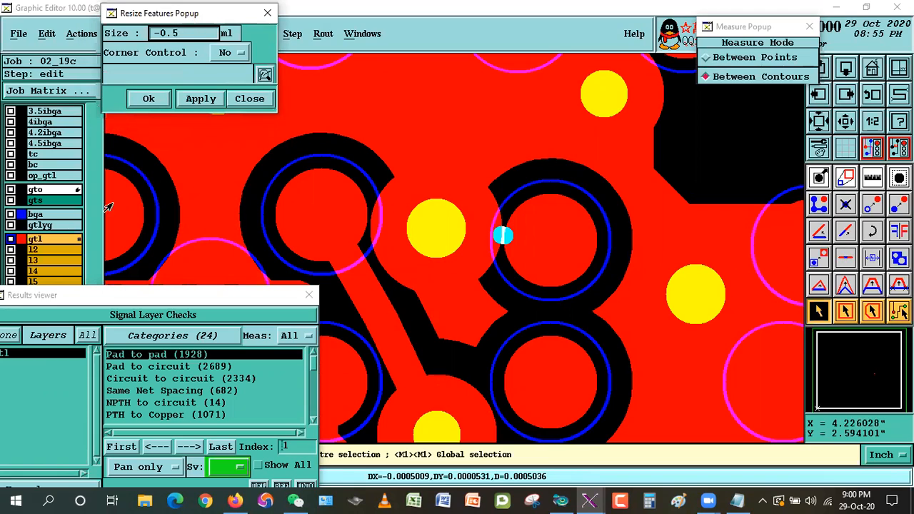
{"action": "left_click", "coordinate": [820, 315]}
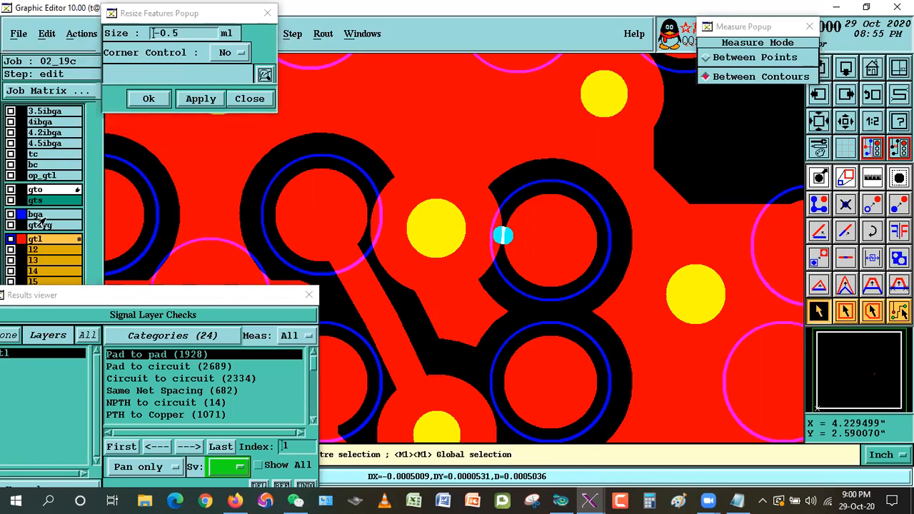
Step: Compare the matching round BGA pads on gtl and gtlyg by selecting each set, and restore the gtl, bga and drl display
{"action": "double_click", "coordinate": [556, 262]}
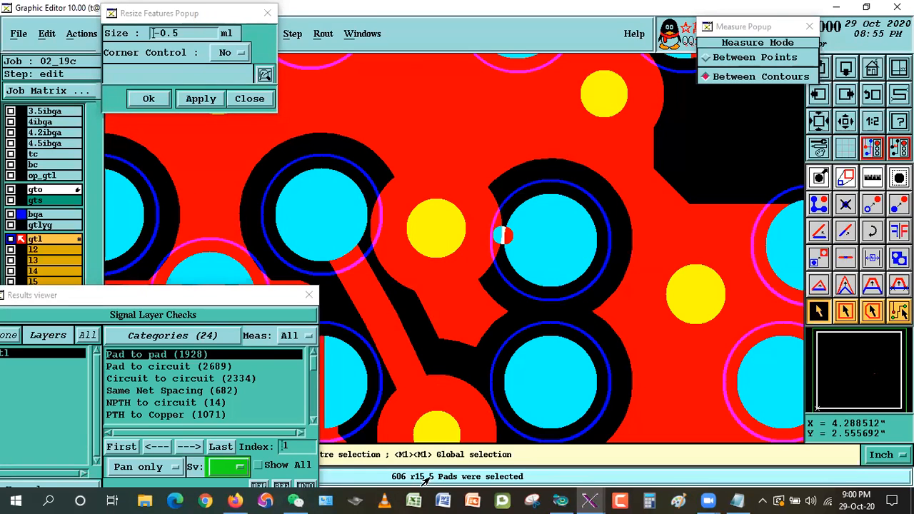
{"action": "key", "text": "ctrl+b"}
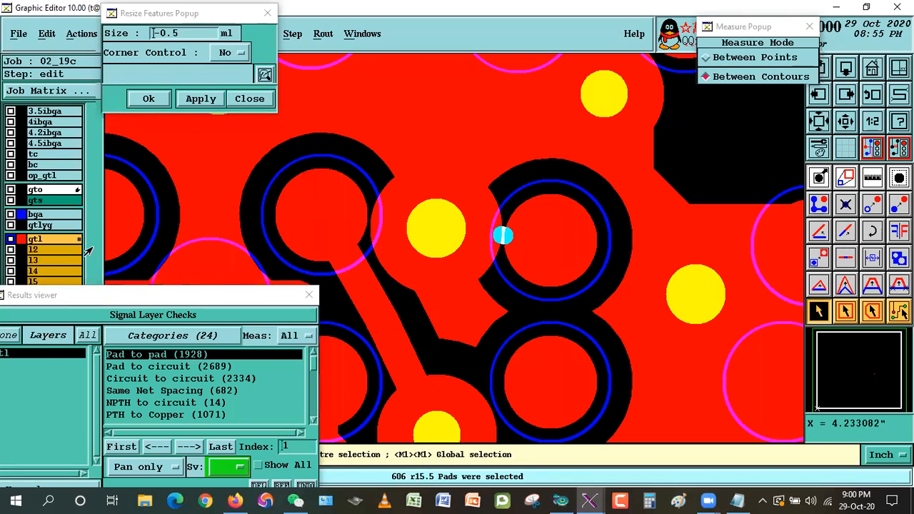
{"action": "left_click", "coordinate": [21, 225]}
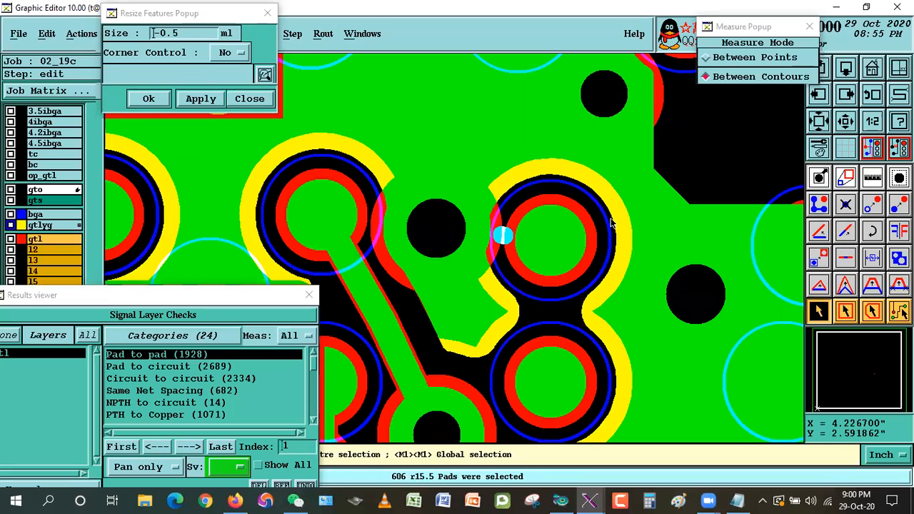
{"action": "left_click", "coordinate": [567, 257]}
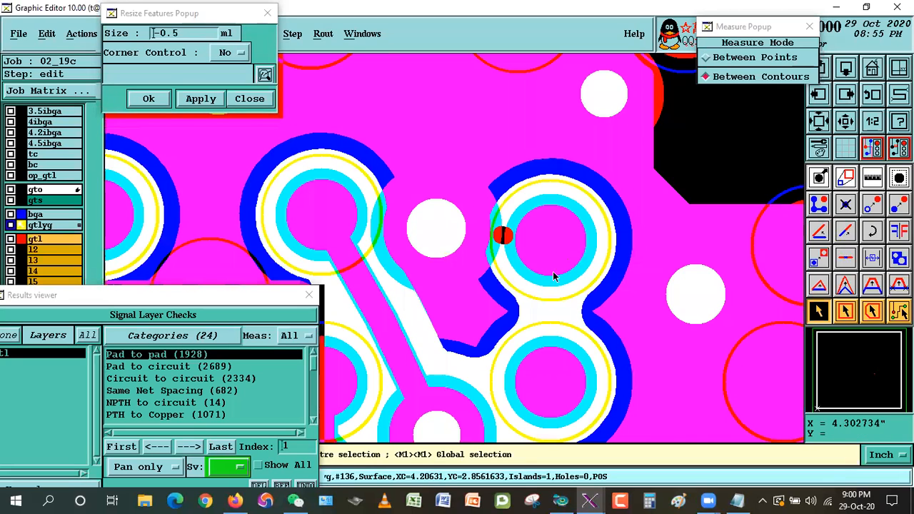
{"action": "left_click", "coordinate": [553, 272]}
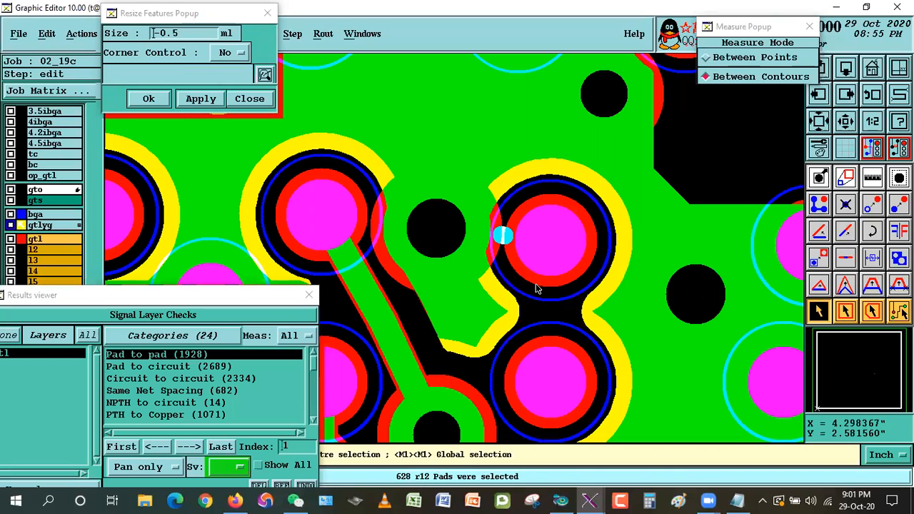
{"action": "left_click", "coordinate": [721, 133]}
{"action": "left_click", "coordinate": [14, 239]}
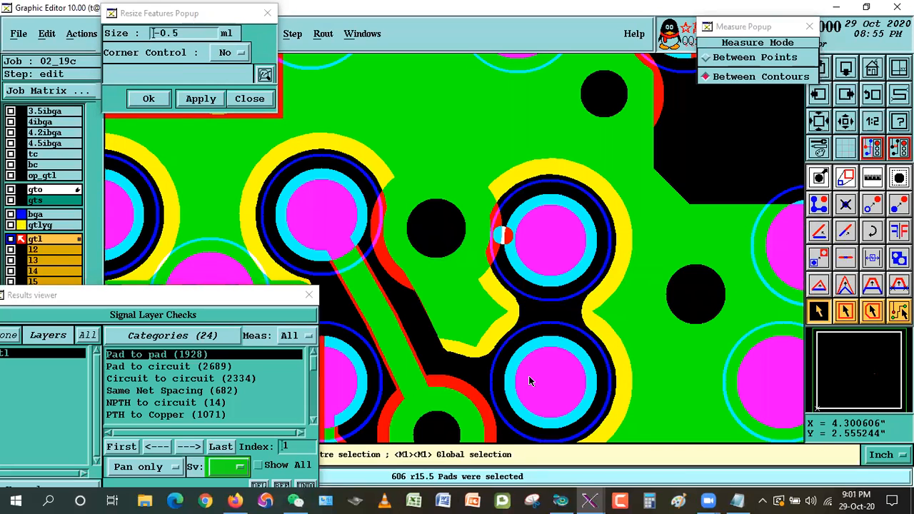
{"action": "left_click", "coordinate": [707, 185]}
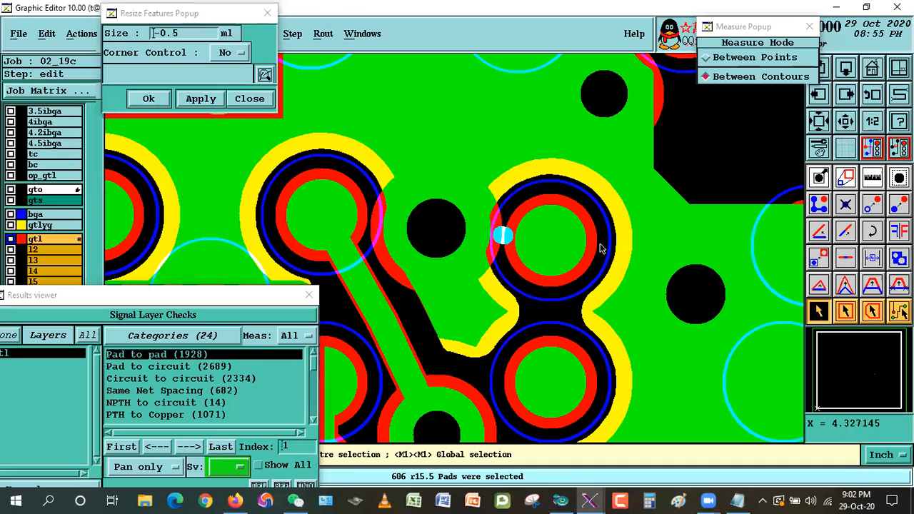
{"action": "left_click", "coordinate": [33, 230]}
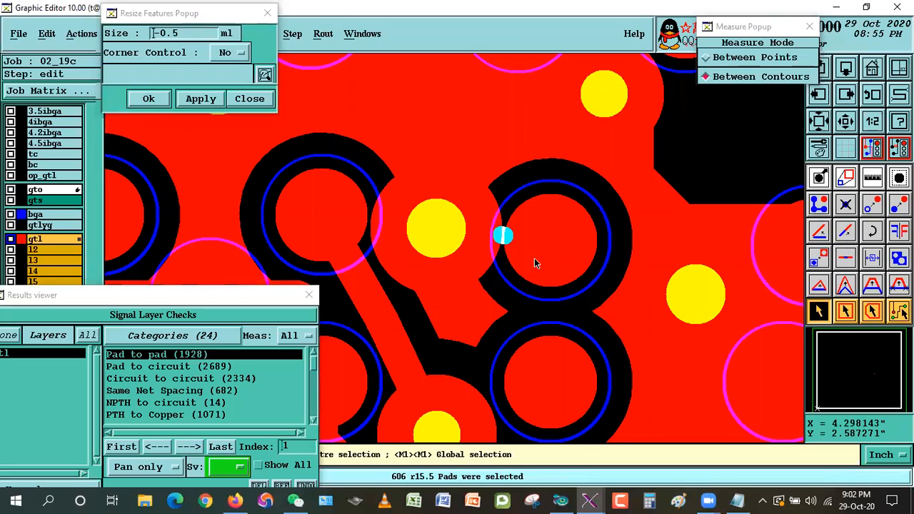
Step: Resize the BGA pad beside the violation by -0.5 mil and measure its gap to the drilled via pad
{"action": "left_click", "coordinate": [556, 234]}
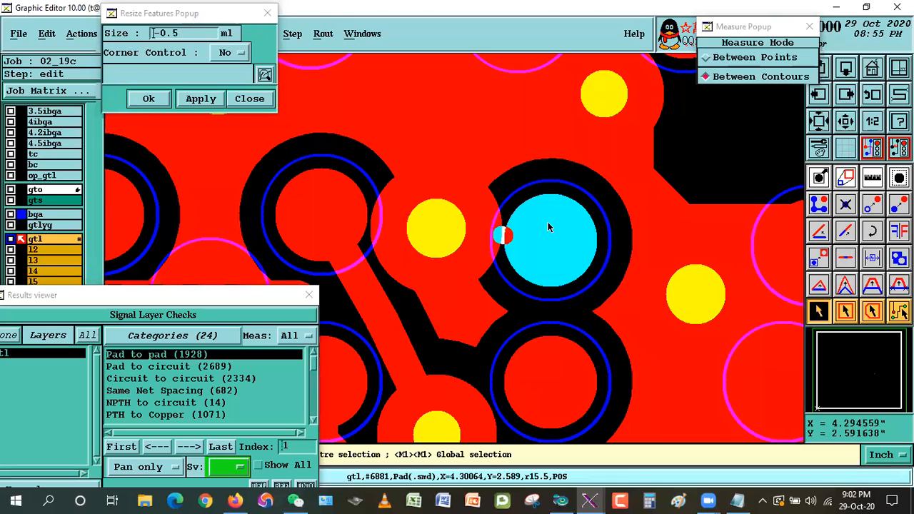
{"action": "left_click", "coordinate": [694, 149]}
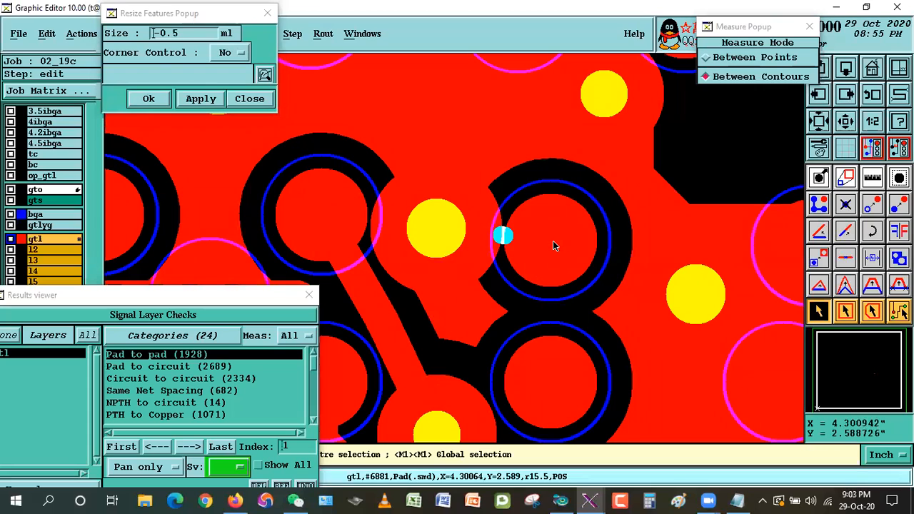
{"action": "left_click", "coordinate": [574, 265]}
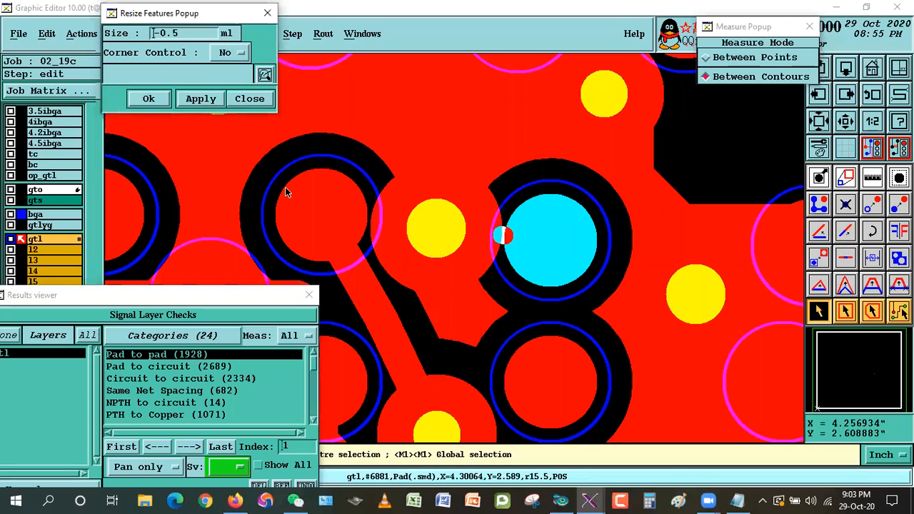
{"action": "left_click", "coordinate": [200, 99]}
{"action": "left_click", "coordinate": [872, 178]}
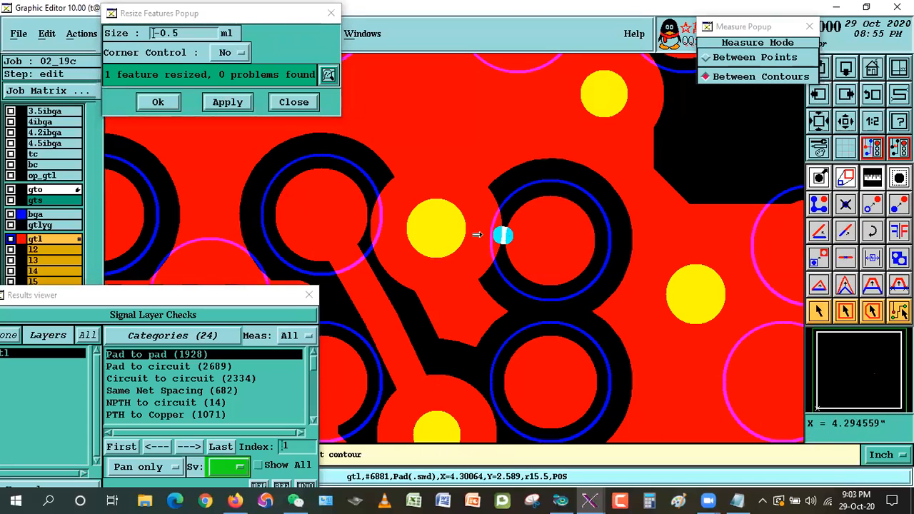
{"action": "left_click", "coordinate": [477, 235]}
{"action": "left_click", "coordinate": [523, 248]}
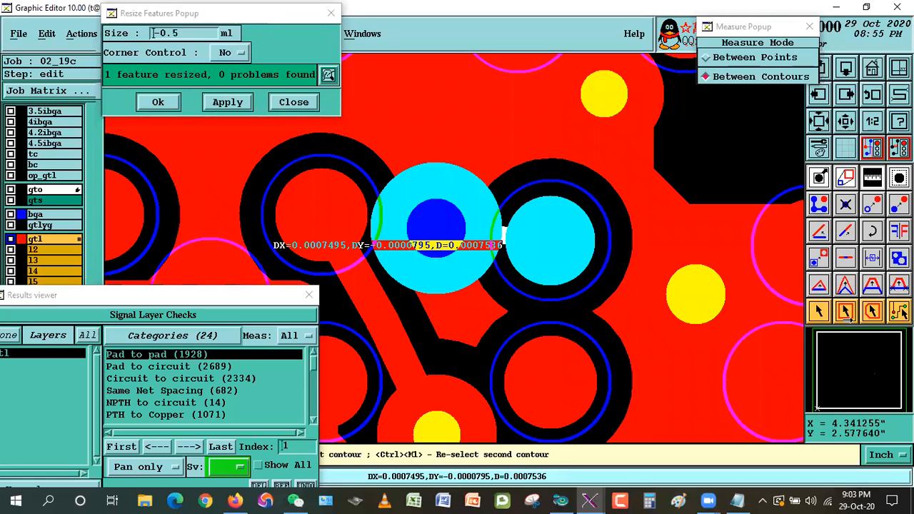
Step: Resize the same BGA pad by a further -0.5 mil and remeasure its gap to the drilled via pad
{"action": "left_click", "coordinate": [820, 310]}
{"action": "left_click", "coordinate": [580, 247]}
{"action": "left_click", "coordinate": [217, 104]}
{"action": "left_click", "coordinate": [872, 178]}
{"action": "left_click", "coordinate": [473, 226]}
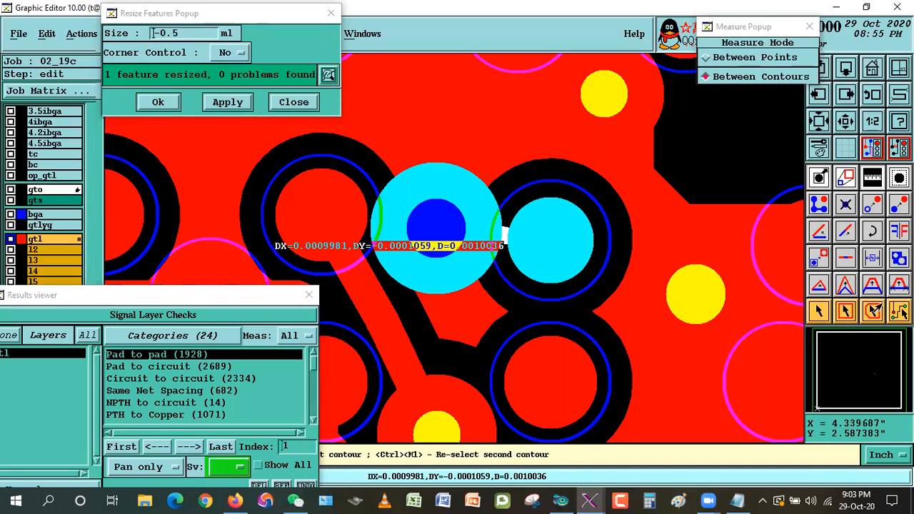
{"action": "left_click", "coordinate": [814, 310]}
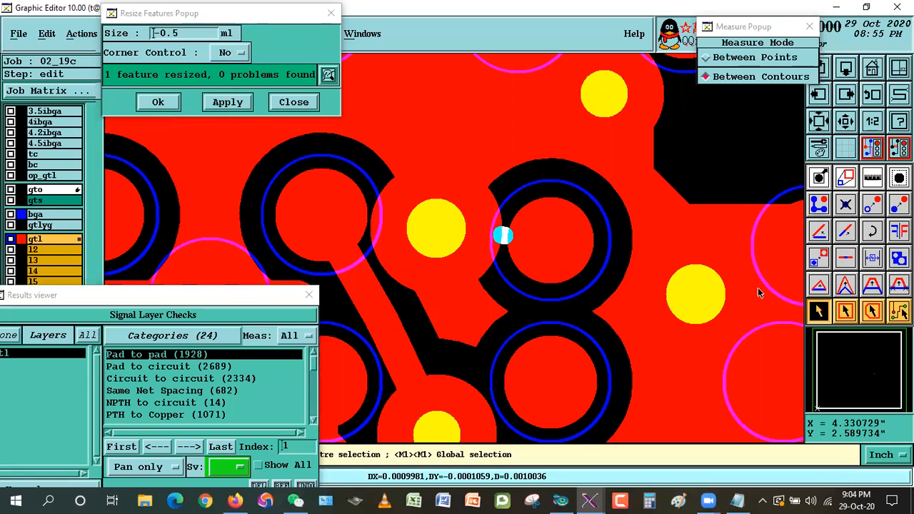
Step: Remeasure the contour gap between the resized BGA pad at the first violation and the adjacent copper around the drilled via
{"action": "left_click", "coordinate": [870, 179]}
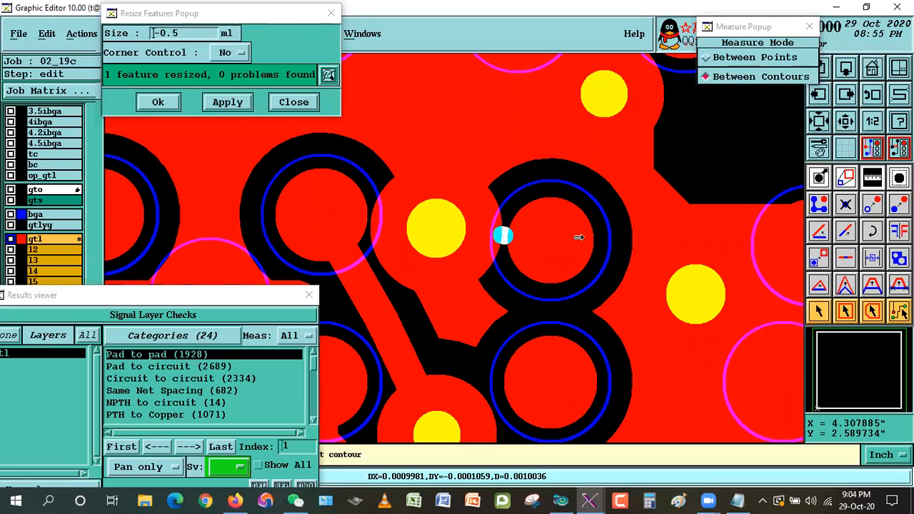
{"action": "left_click", "coordinate": [481, 211]}
{"action": "left_click", "coordinate": [819, 311]}
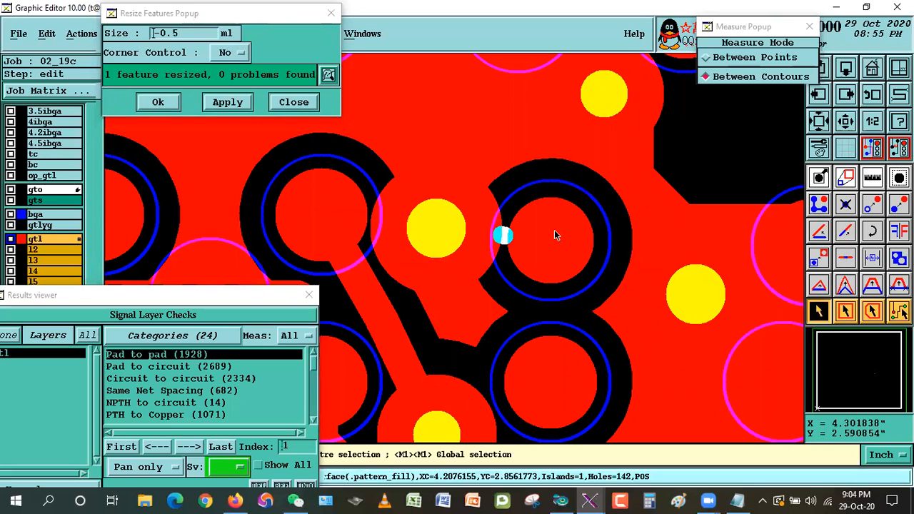
Step: Go to the second pad-to-pad violation, select all round gtl pads matching its BGA pad, and clear the selection
{"action": "left_click_drag", "start_coordinate": [218, 291], "coordinate": [209, 267]}
{"action": "left_click", "coordinate": [193, 408]}
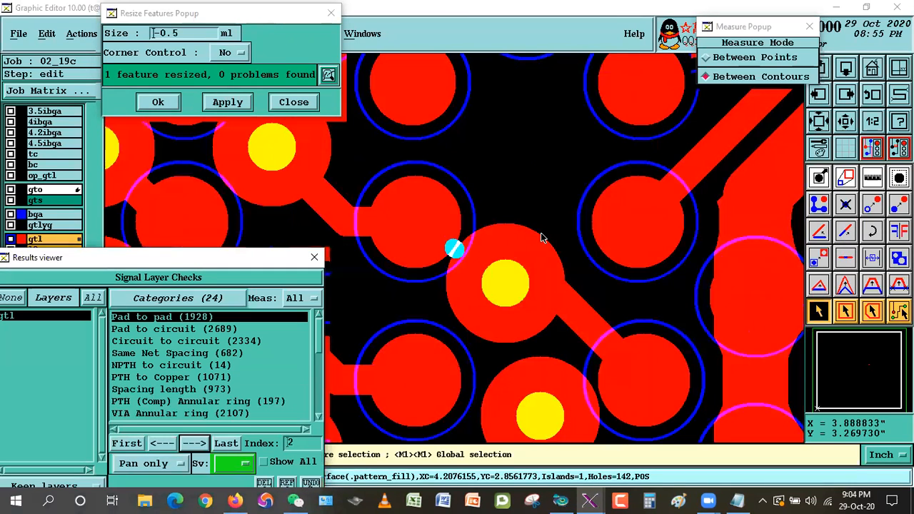
{"action": "double_click", "coordinate": [435, 206]}
{"action": "left_click", "coordinate": [521, 159]}
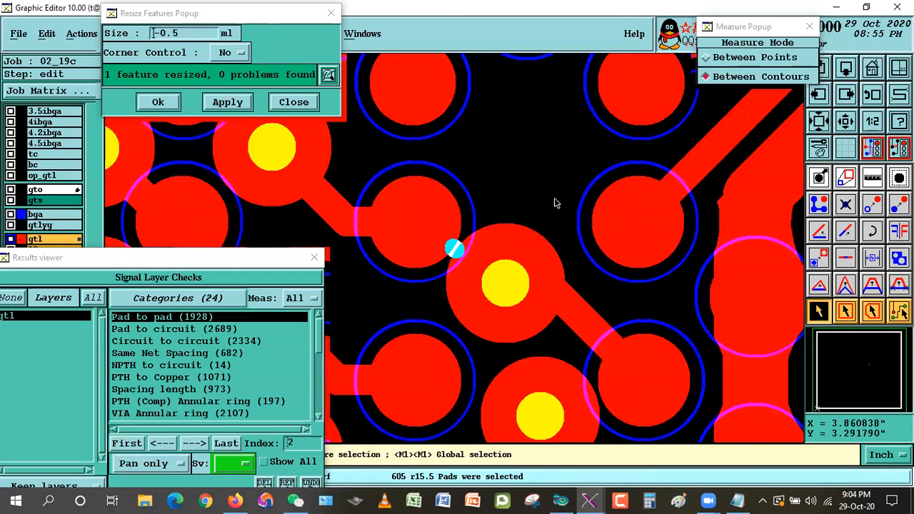
Step: Resize only the BGA pad at the second violation by -0.5 mil and measure its gap to the drilled via pad
{"action": "left_click", "coordinate": [445, 213]}
{"action": "left_click", "coordinate": [533, 157]}
{"action": "left_click", "coordinate": [422, 210]}
{"action": "left_click", "coordinate": [227, 102]}
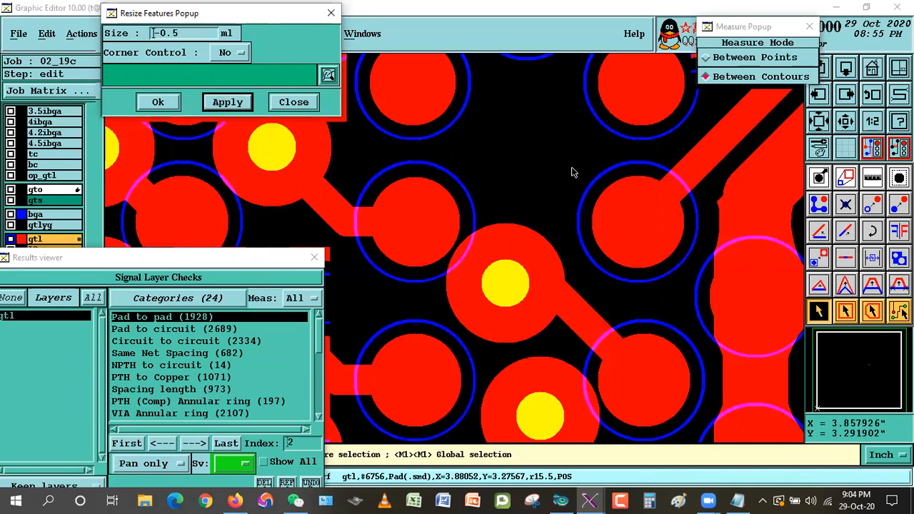
{"action": "left_click", "coordinate": [428, 212]}
{"action": "left_click", "coordinate": [489, 250]}
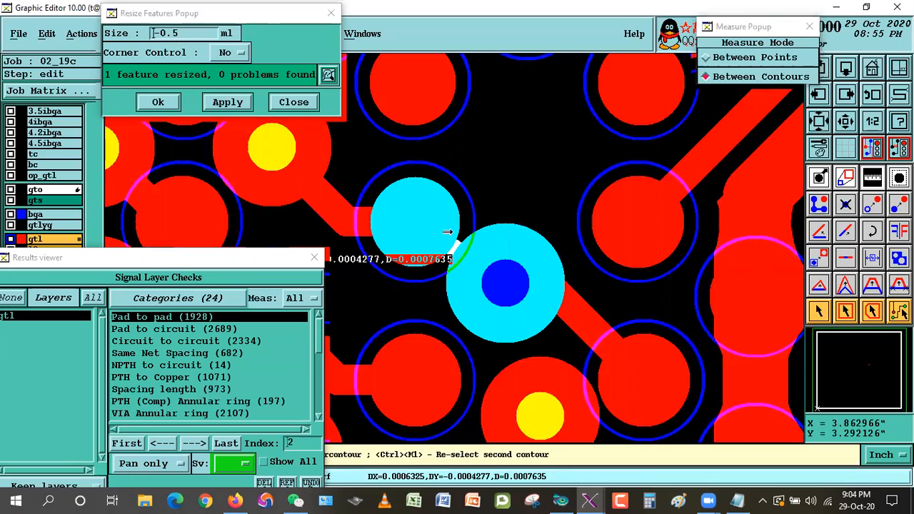
Step: Resize the second violation's BGA pad by a further -0.5 mil and remeasure its gap to the via pad
{"action": "left_click", "coordinate": [819, 311]}
{"action": "left_click", "coordinate": [429, 221]}
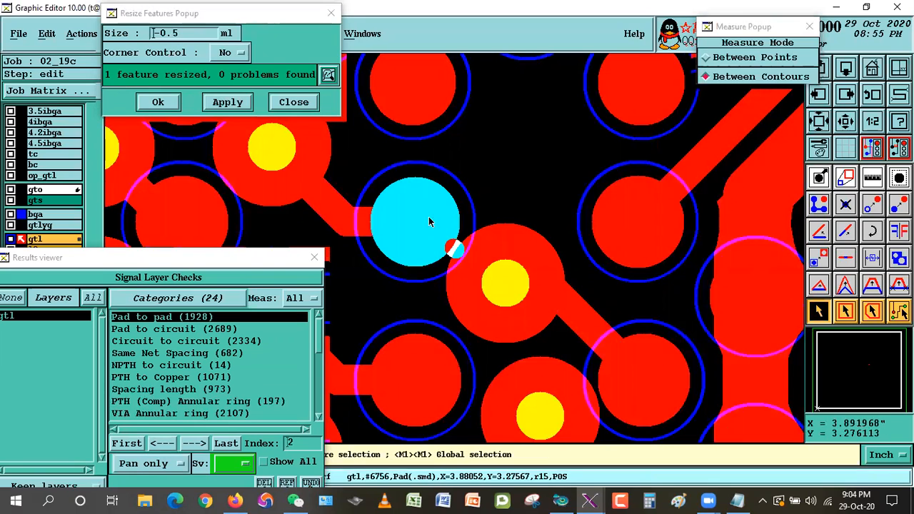
{"action": "left_click", "coordinate": [227, 101]}
{"action": "left_click", "coordinate": [818, 311]}
{"action": "left_click", "coordinate": [434, 212]}
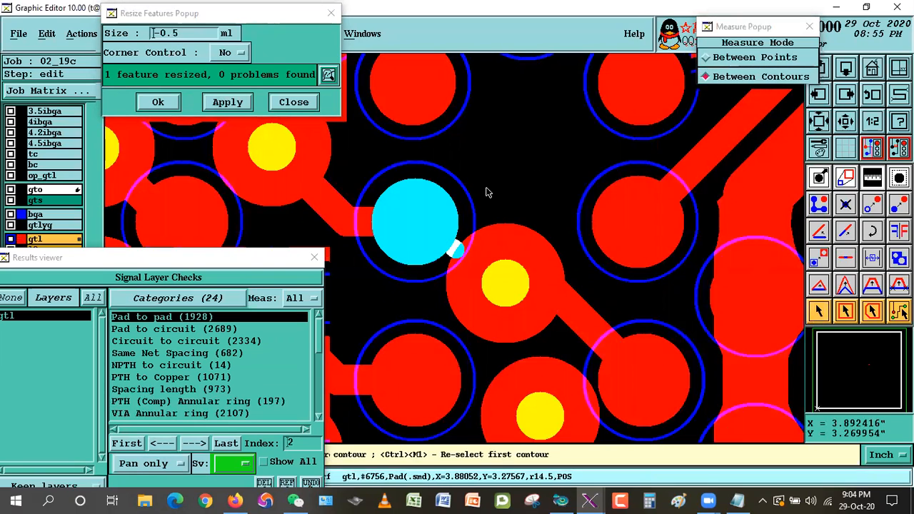
{"action": "left_click", "coordinate": [490, 244]}
{"action": "left_click", "coordinate": [819, 312]}
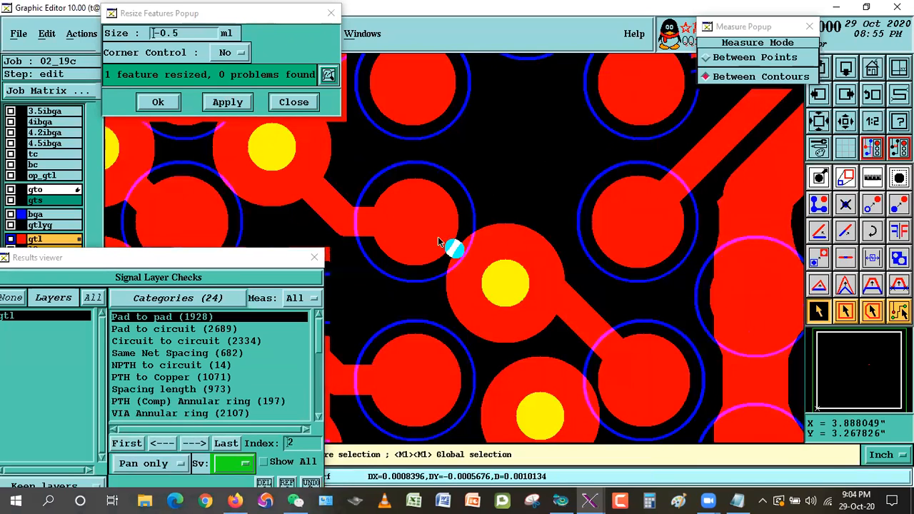
Step: Go to the third pad-to-pad violation, select all gtl pads matching its BGA pad, and clear the selection
{"action": "left_click", "coordinate": [194, 443]}
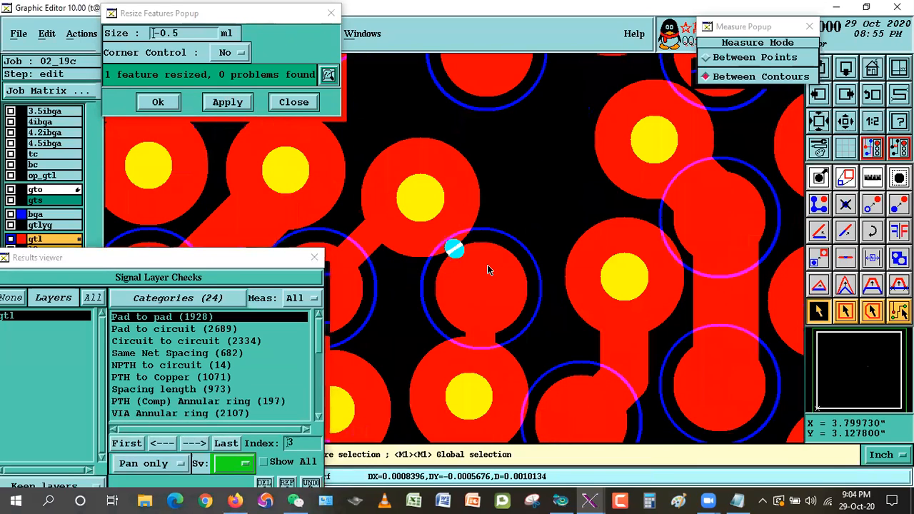
{"action": "double_click", "coordinate": [487, 269]}
{"action": "left_click", "coordinate": [498, 240]}
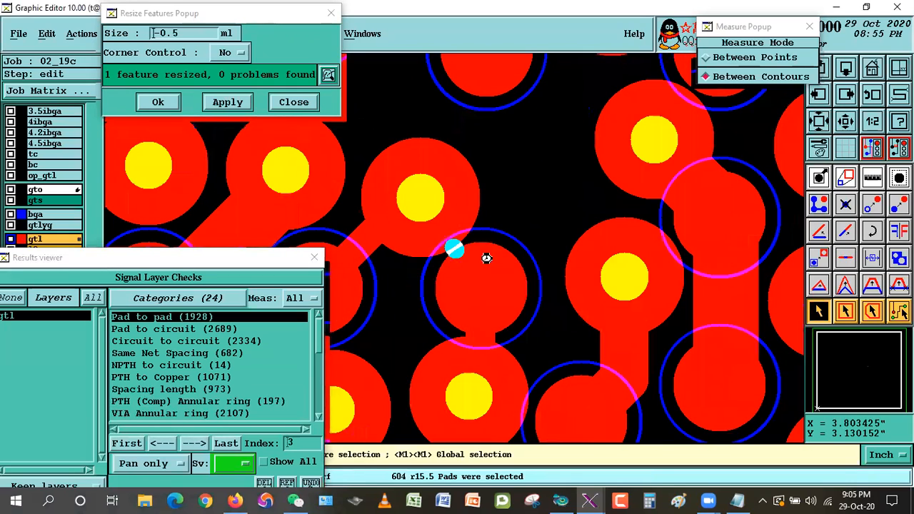
Step: Resize the BGA pad at the third violation by -0.5 mil twice and measure its contour gap to the via pad
{"action": "left_click", "coordinate": [482, 286]}
{"action": "left_click", "coordinate": [227, 101]}
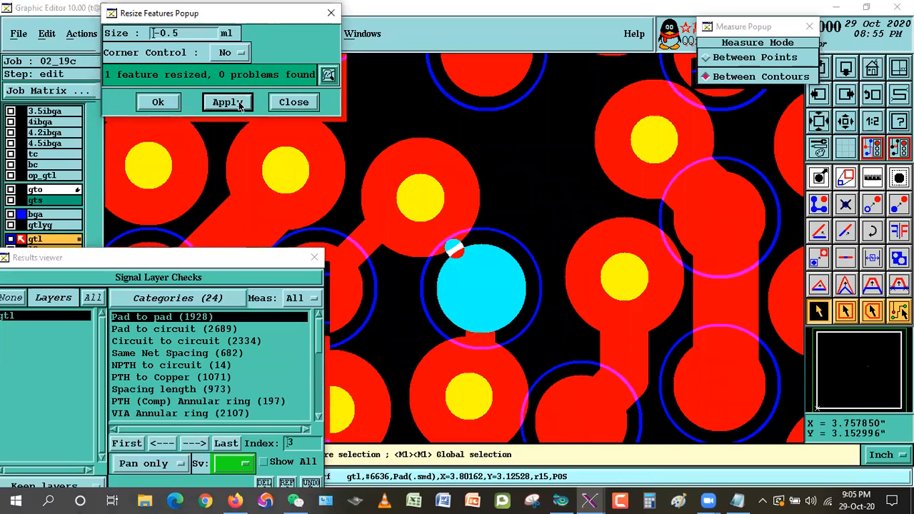
{"action": "left_click", "coordinate": [745, 76]}
{"action": "left_click", "coordinate": [460, 183]}
{"action": "left_click", "coordinate": [484, 273]}
{"action": "left_click", "coordinate": [515, 204]}
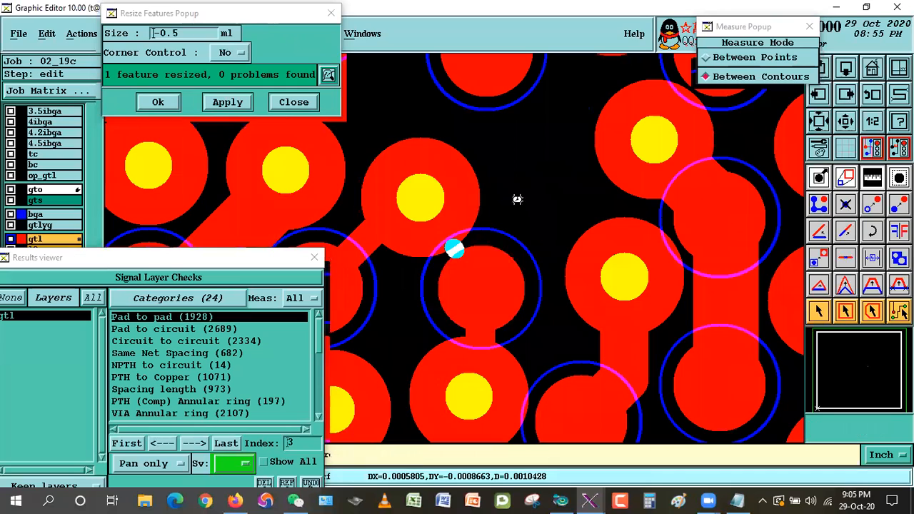
{"action": "left_click", "coordinate": [819, 311]}
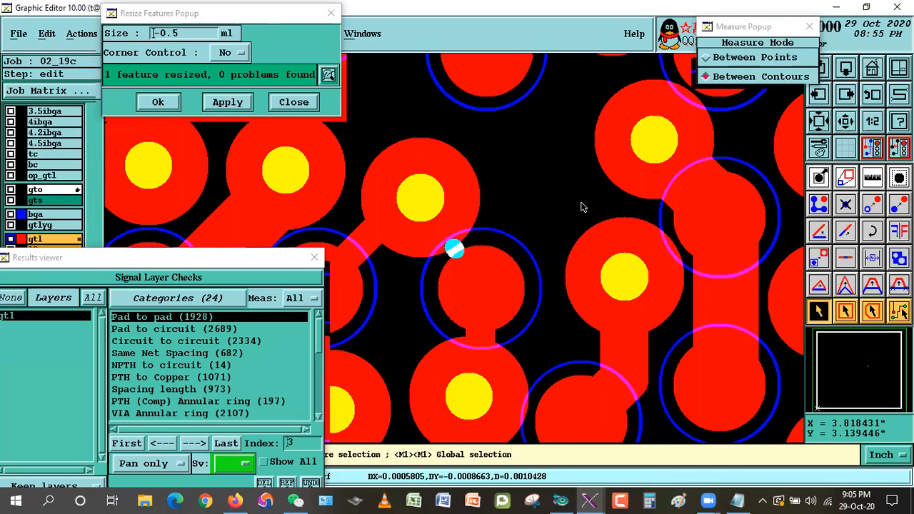
Step: Go to the fourth pad-to-pad violation and resize its BGA pad by -0.5 mil
{"action": "mouse_move", "coordinate": [213, 260]}
{"action": "left_mouse_down"}
{"action": "mouse_move", "coordinate": [231, 261]}
{"action": "mouse_move", "coordinate": [199, 260]}
{"action": "left_mouse_up"}
{"action": "left_click", "coordinate": [180, 443]}
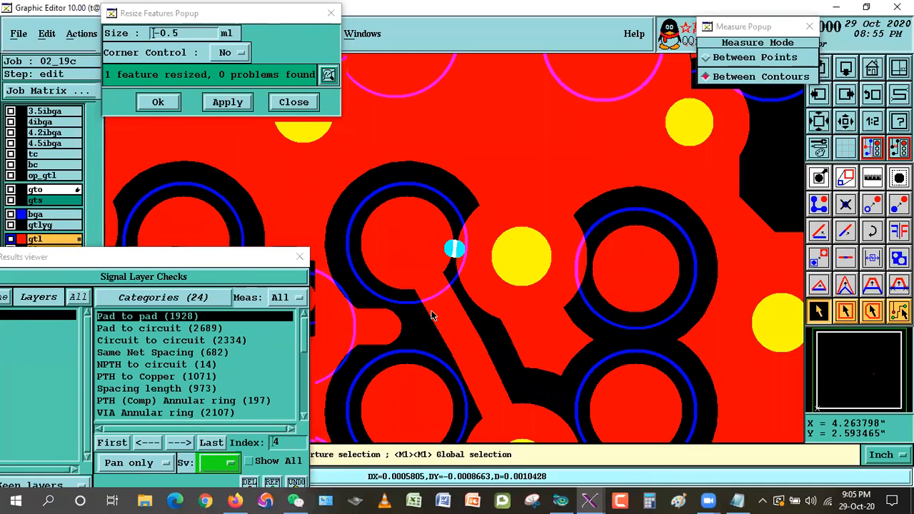
{"action": "double_click", "coordinate": [418, 250]}
{"action": "left_click", "coordinate": [843, 176]}
{"action": "left_click", "coordinate": [418, 210]}
{"action": "left_click", "coordinate": [230, 104]}
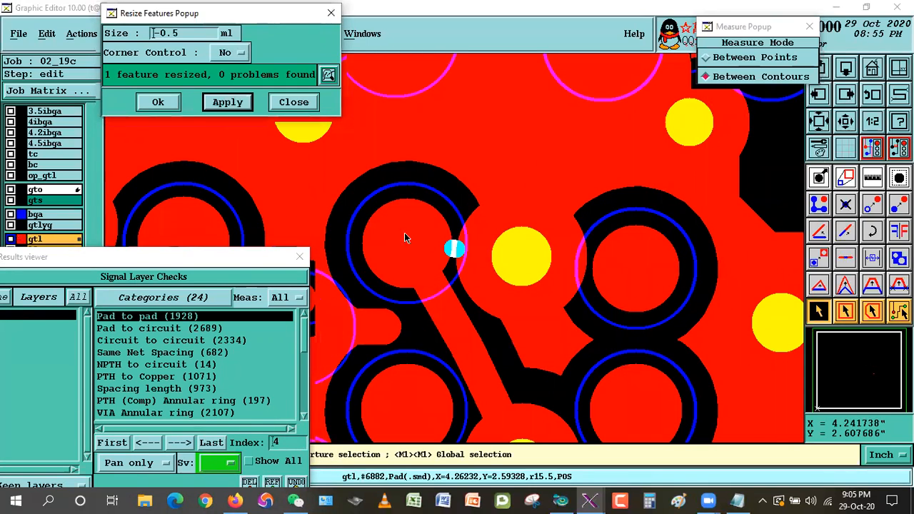
Step: Resize the fourth violation's BGA pad by a further -0.5 mil and measure its gap to the copper around the adjacent via
{"action": "left_click", "coordinate": [405, 232]}
{"action": "left_click", "coordinate": [229, 101]}
{"action": "left_click", "coordinate": [871, 178]}
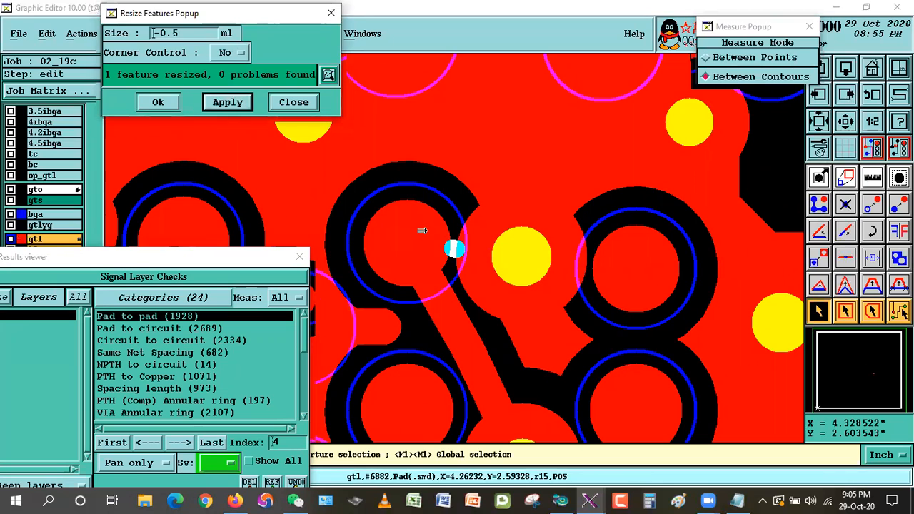
{"action": "left_click", "coordinate": [422, 230]}
{"action": "left_click", "coordinate": [469, 244]}
Step: Go to the fifth violation, resize its BGA pad by -0.5 mil twice, and measure the gap to the via pad
{"action": "left_click", "coordinate": [187, 443]}
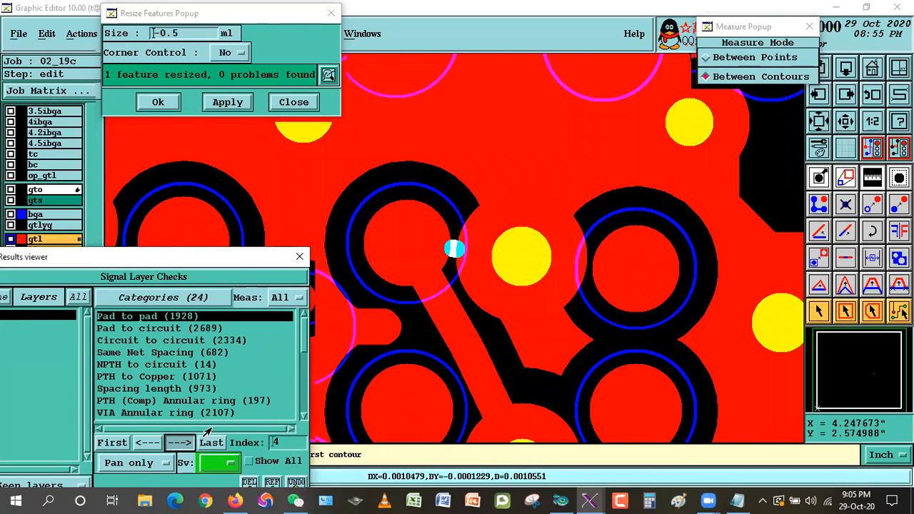
{"action": "key", "text": "Escape"}
{"action": "left_click", "coordinate": [509, 230]}
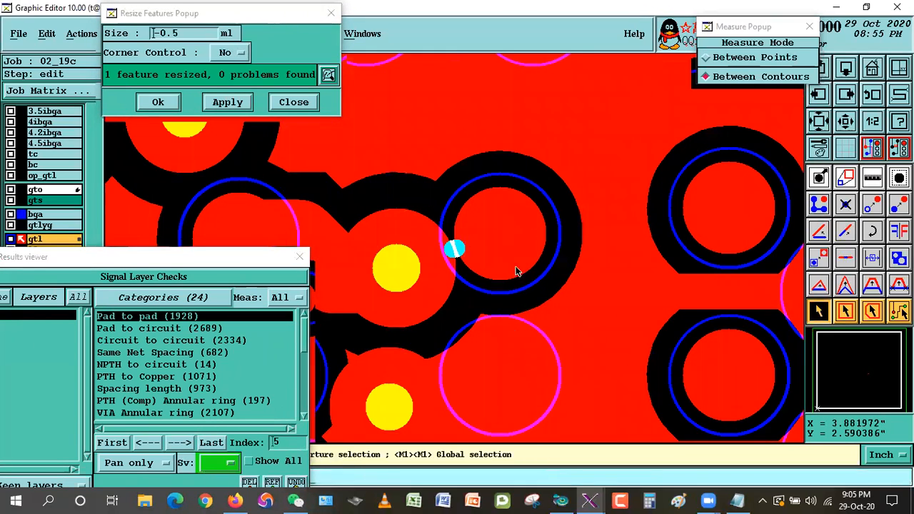
{"action": "left_click", "coordinate": [504, 221]}
{"action": "left_click", "coordinate": [228, 102]}
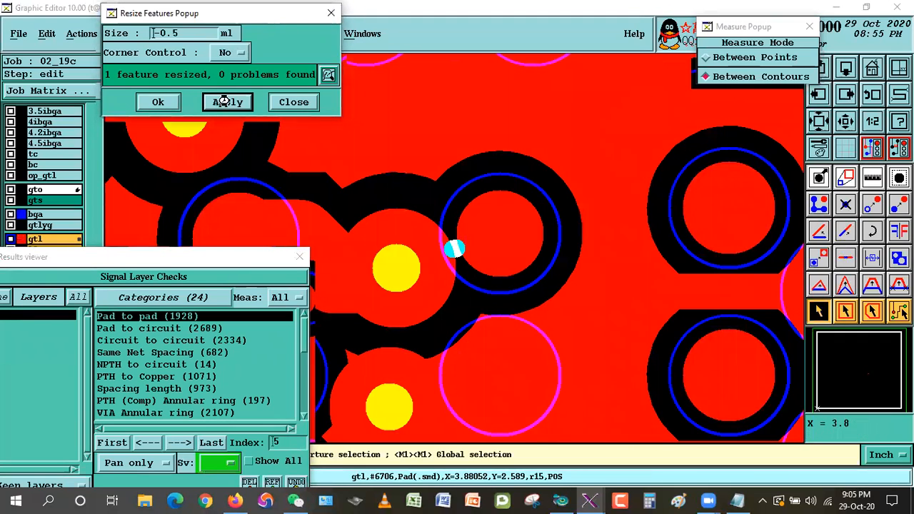
{"action": "left_click", "coordinate": [256, 474]}
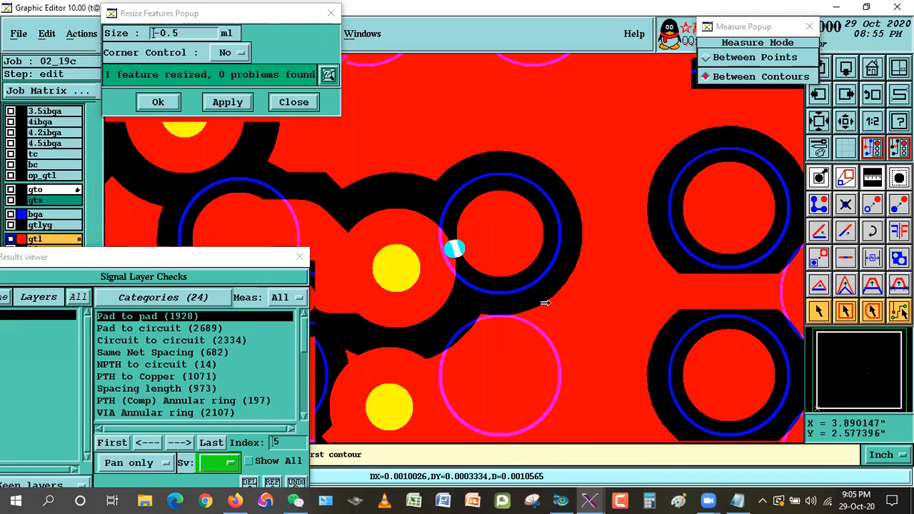
{"action": "left_click", "coordinate": [817, 314]}
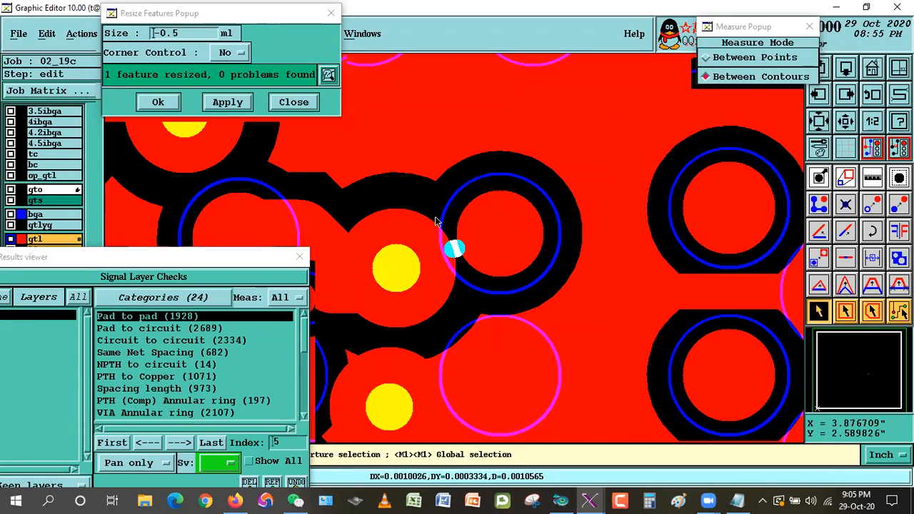
Step: Remeasure between contours the gap from the fifth violation's BGA pad to the drilled via pad
{"action": "left_click", "coordinate": [759, 76]}
{"action": "left_click", "coordinate": [420, 220]}
{"action": "left_click", "coordinate": [503, 253]}
{"action": "left_click", "coordinate": [545, 281]}
Step: Go to the sixth pad-to-pad violation, select all gtl pads matching its BGA pad, and clear the selection
{"action": "left_click", "coordinate": [180, 443]}
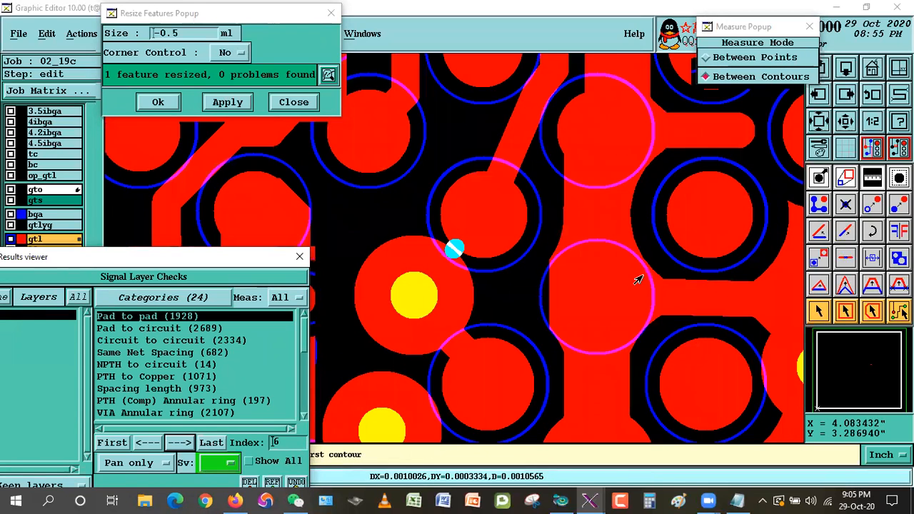
{"action": "double_click", "coordinate": [627, 294]}
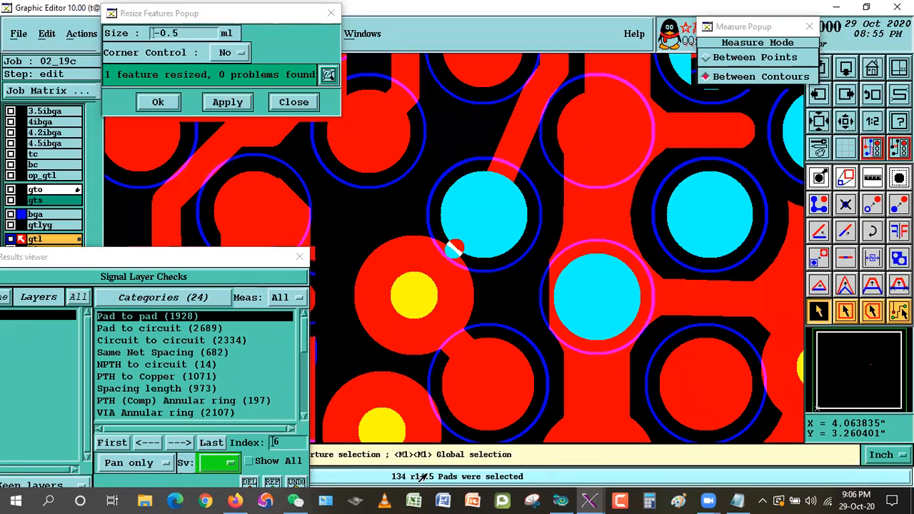
{"action": "left_click", "coordinate": [502, 307]}
{"action": "left_click_drag", "start_coordinate": [140, 255], "coordinate": [167, 254]}
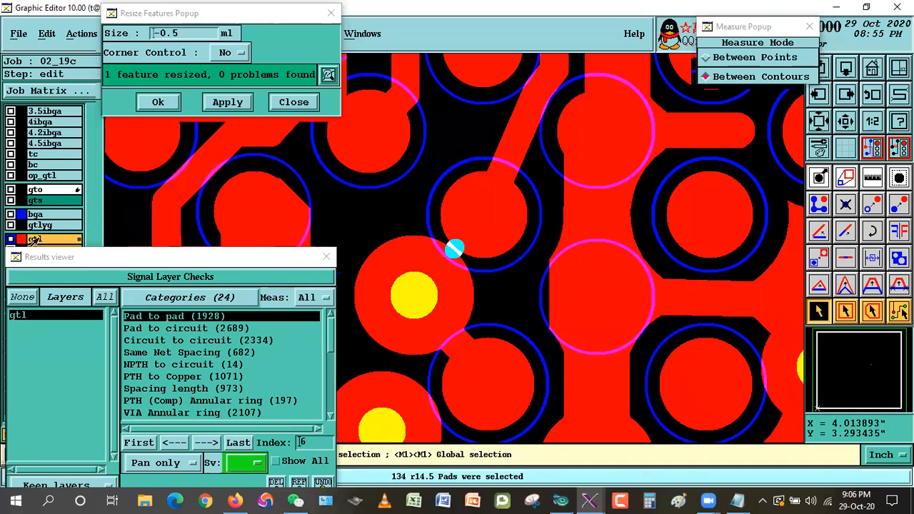
Step: Display gtlyg over gtl, select the original pads matching the sixth violation's BGA pad, and restore the gtl display
{"action": "left_click", "coordinate": [22, 226]}
{"action": "left_click", "coordinate": [480, 207]}
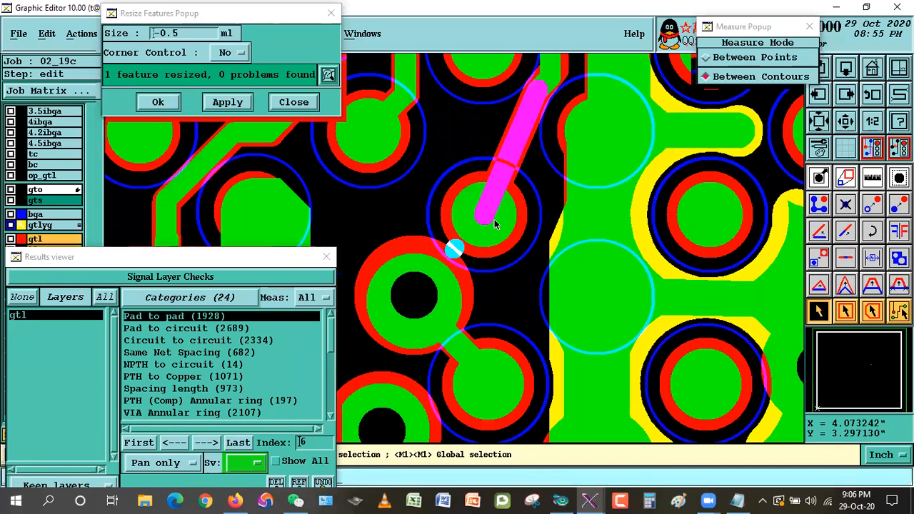
{"action": "left_click", "coordinate": [498, 238]}
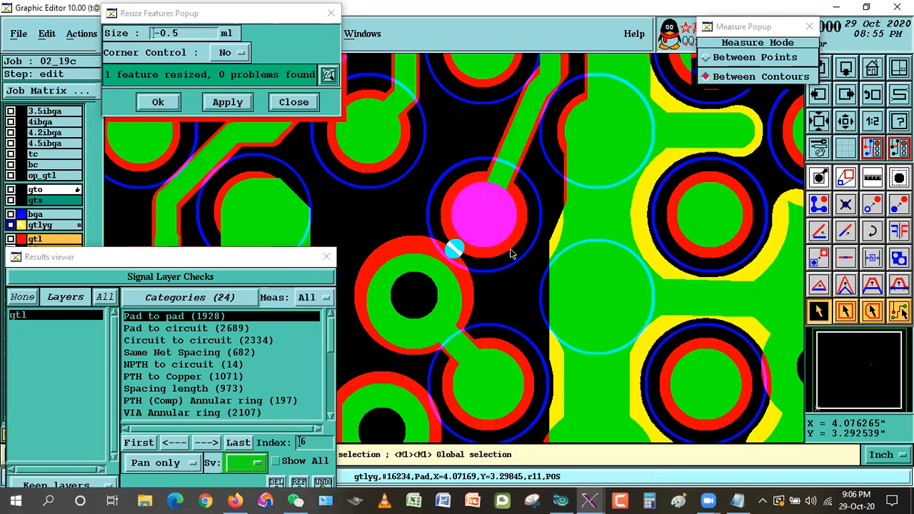
{"action": "double_click", "coordinate": [510, 249]}
{"action": "left_click", "coordinate": [227, 103]}
{"action": "double_click", "coordinate": [502, 243]}
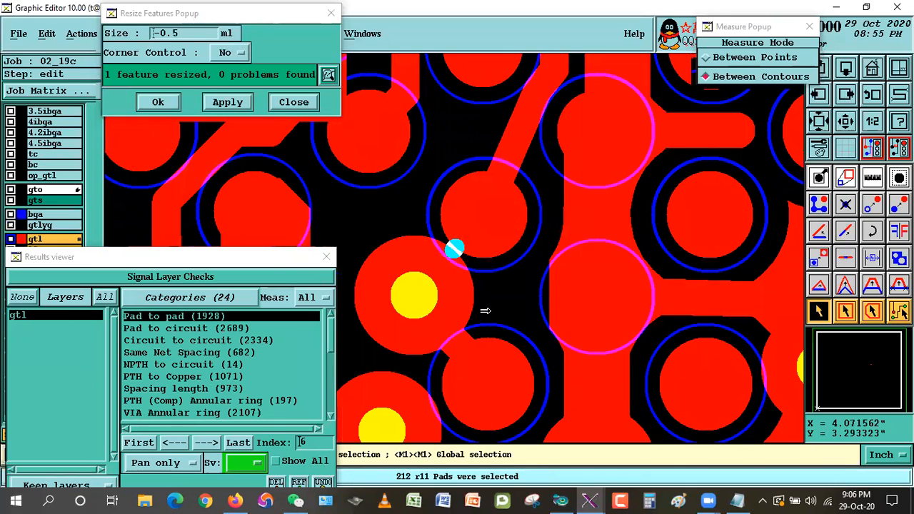
{"action": "left_click", "coordinate": [510, 307]}
Step: Resize the BGA pad at the sixth violation by -0.5 mil twice and measure its gap to the drilled via pad
{"action": "left_click", "coordinate": [501, 249]}
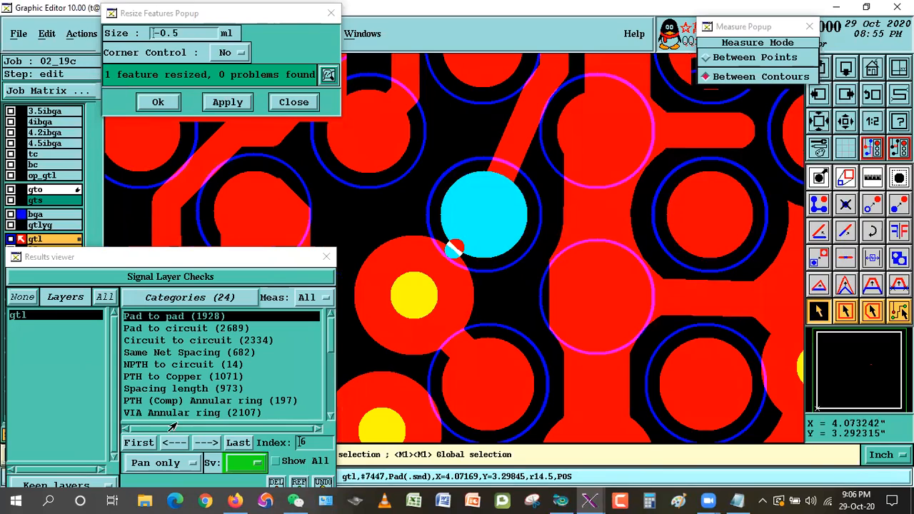
{"action": "left_click", "coordinate": [227, 102]}
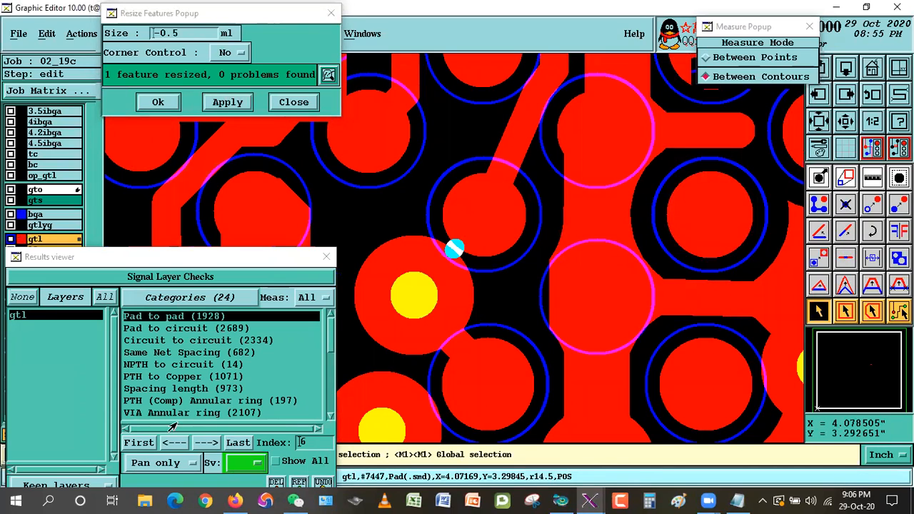
{"action": "left_click", "coordinate": [499, 236]}
{"action": "left_click", "coordinate": [227, 103]}
{"action": "left_click", "coordinate": [873, 177]}
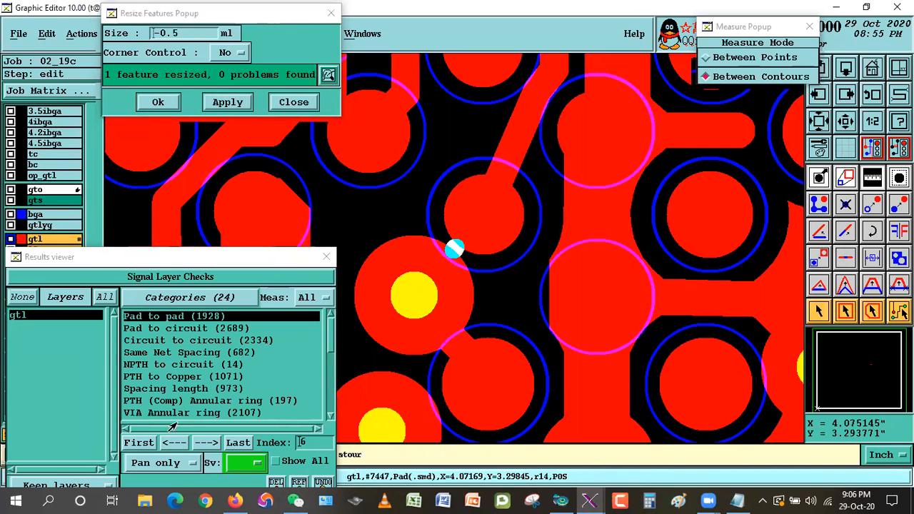
{"action": "left_click", "coordinate": [502, 243]}
{"action": "left_click", "coordinate": [451, 294]}
Step: Go to the seventh pad-to-pad violation, select all gtl pads matching its BGA pad, and clear the selection
{"action": "left_click", "coordinate": [151, 441]}
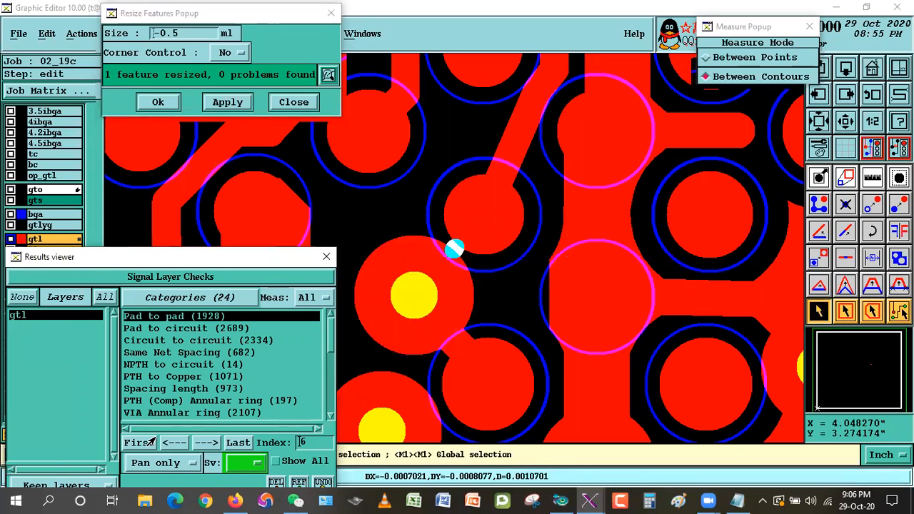
{"action": "left_click_drag", "start_coordinate": [178, 256], "coordinate": [130, 252]}
{"action": "left_click", "coordinate": [159, 438]}
{"action": "double_click", "coordinate": [479, 267]}
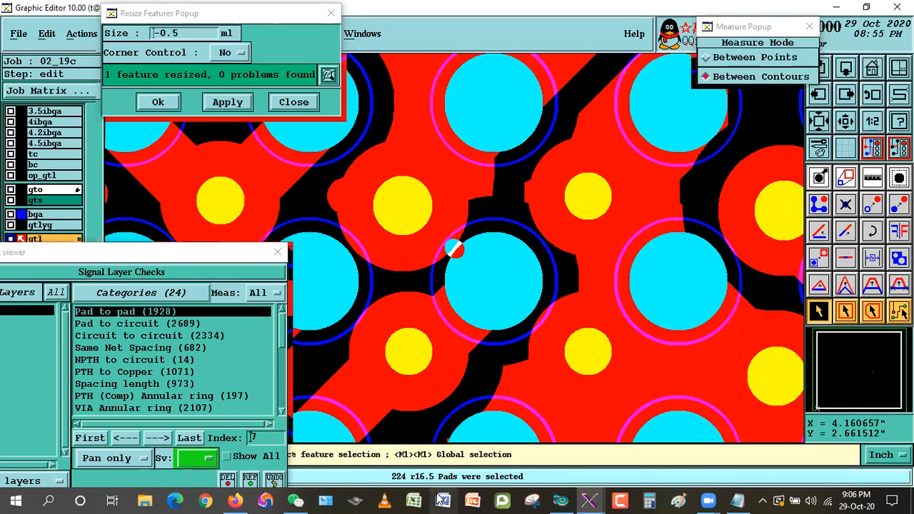
{"action": "key", "text": "Delete"}
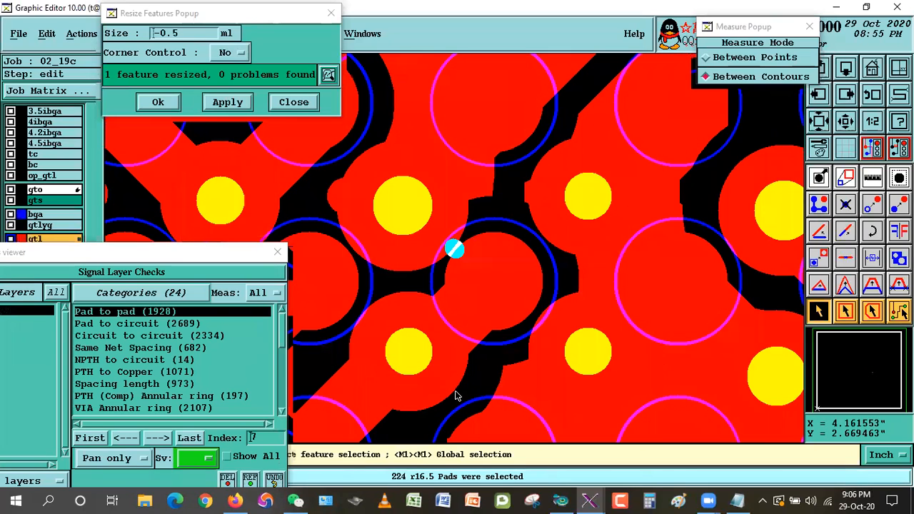
Step: Display gtlyg over gtl, inspect the original BGA pad at the seventh violation, and restore the gtl display
{"action": "left_click", "coordinate": [13, 226]}
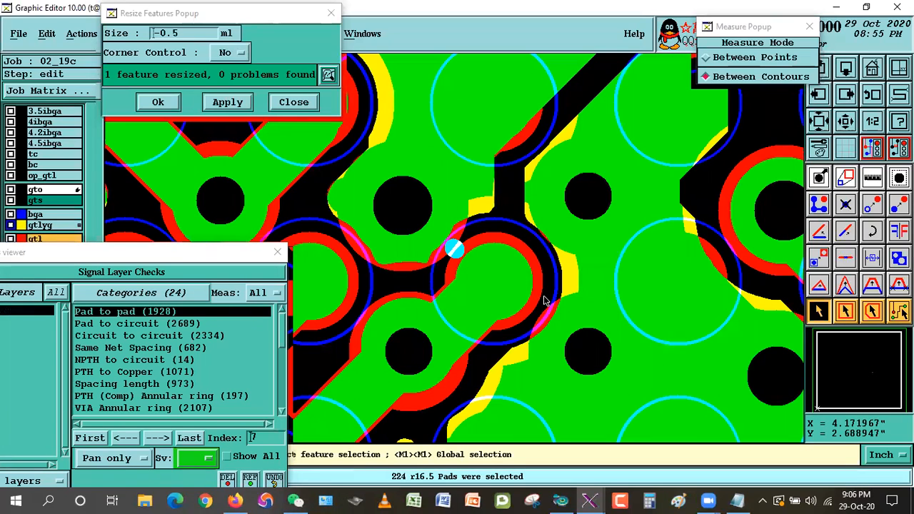
{"action": "left_click", "coordinate": [530, 292]}
{"action": "double_click", "coordinate": [525, 288]}
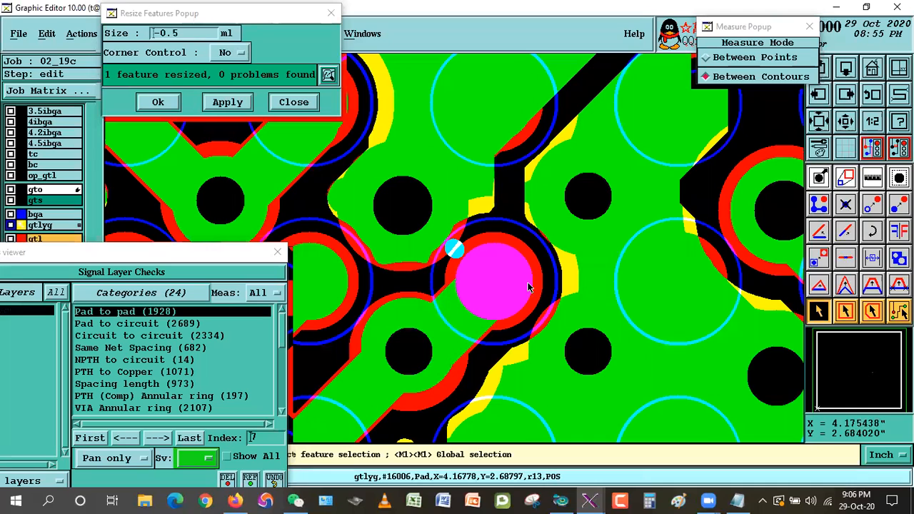
{"action": "left_click", "coordinate": [413, 286]}
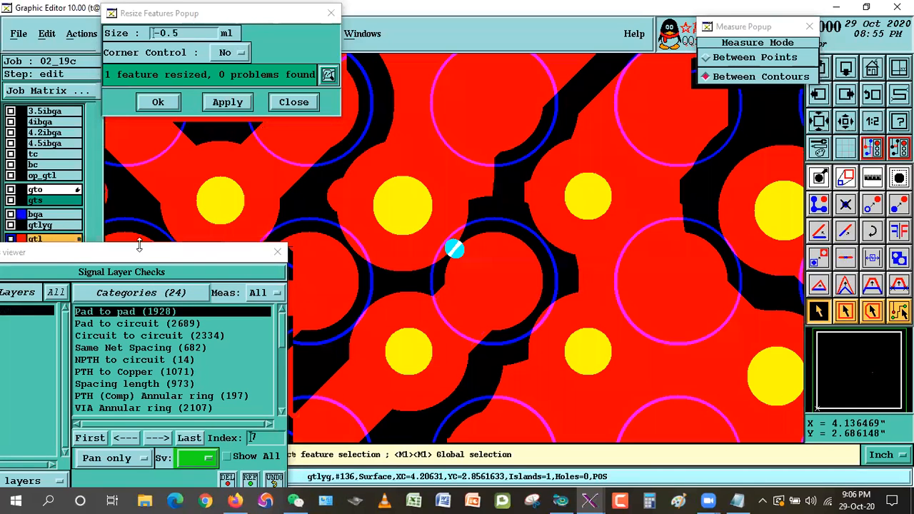
{"action": "left_click", "coordinate": [13, 226]}
Step: Resize only the BGA pad at the seventh violation by -0.5 mil twice
{"action": "double_click", "coordinate": [533, 282]}
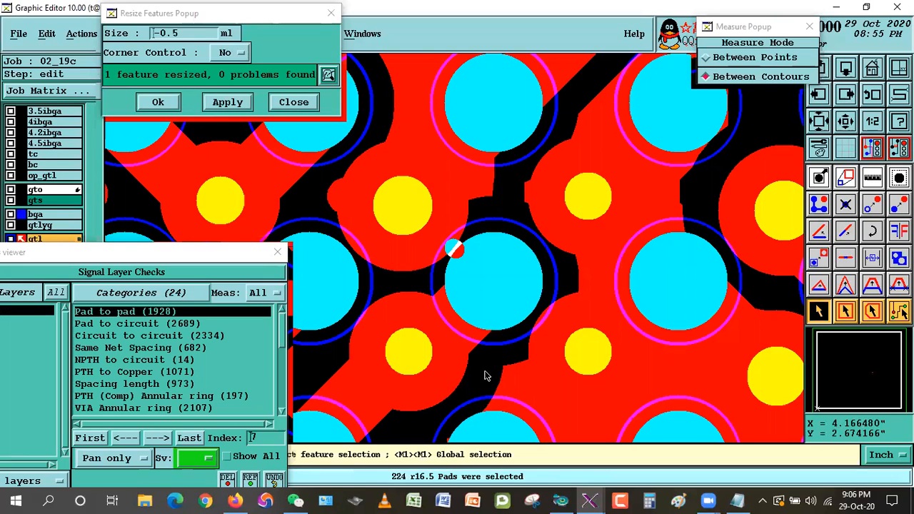
{"action": "left_click", "coordinate": [484, 376]}
{"action": "left_click", "coordinate": [534, 280]}
{"action": "left_click", "coordinate": [227, 103]}
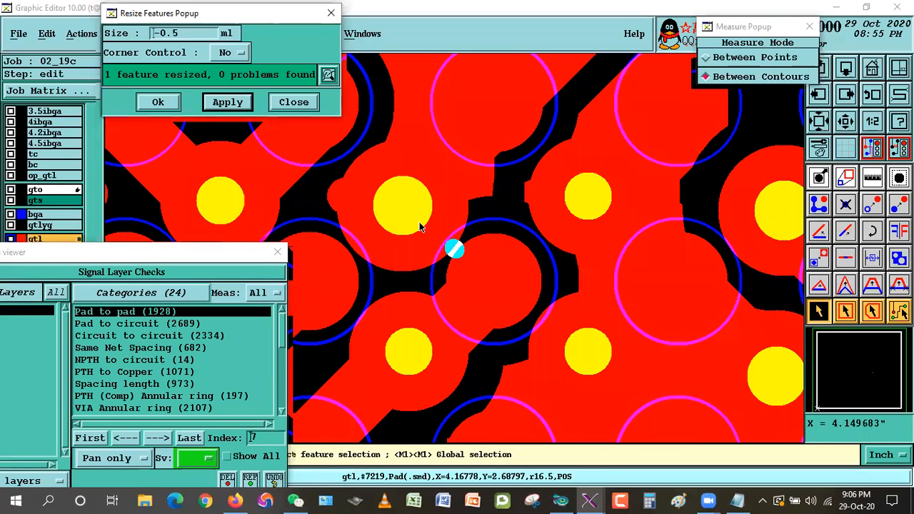
{"action": "left_click", "coordinate": [510, 268]}
{"action": "left_click", "coordinate": [220, 105]}
Step: Measure between contours the gap from the seventh violation's BGA pad to the adjacent drilled via pad
{"action": "left_click", "coordinate": [873, 177]}
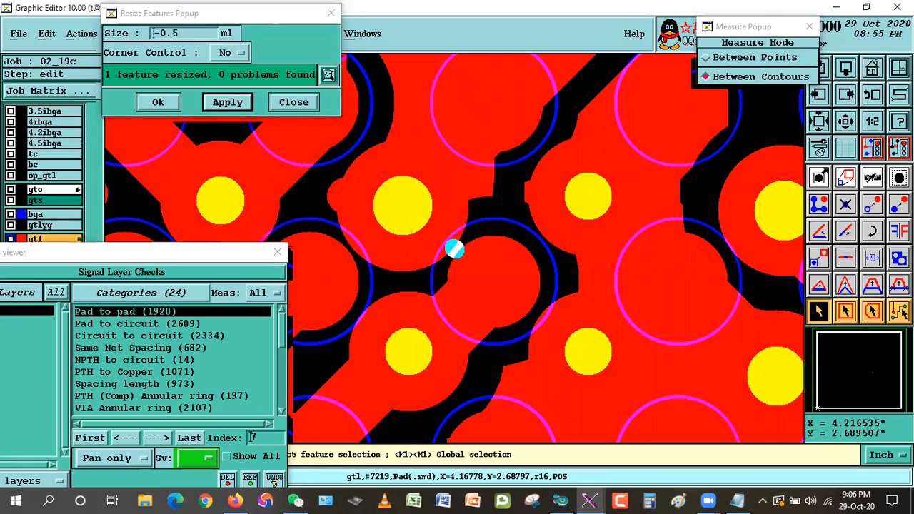
{"action": "left_click", "coordinate": [478, 273]}
{"action": "left_click", "coordinate": [514, 256]}
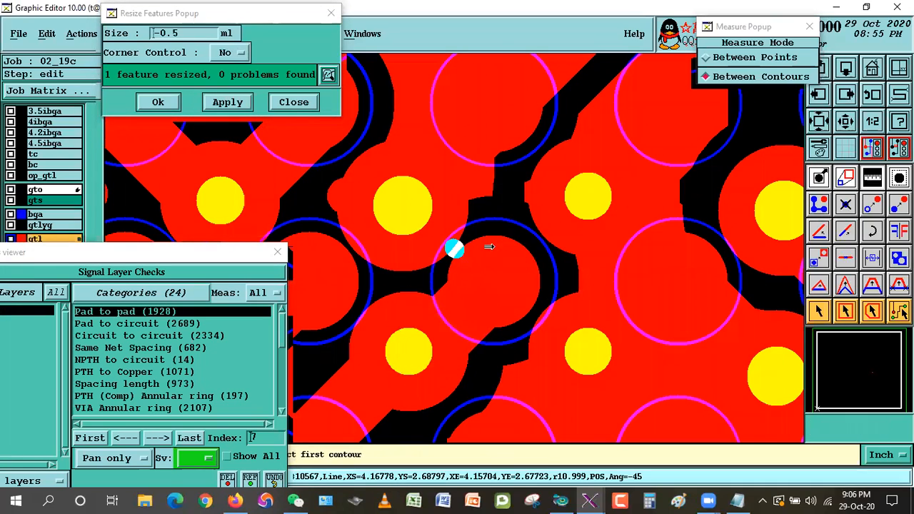
{"action": "left_click", "coordinate": [451, 241]}
{"action": "left_click", "coordinate": [504, 246]}
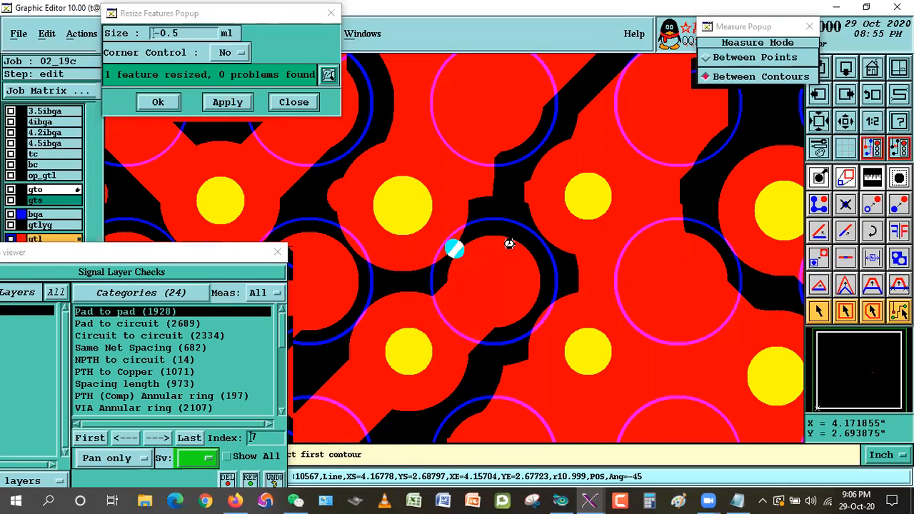
{"action": "left_click", "coordinate": [508, 243]}
{"action": "left_click", "coordinate": [440, 231]}
Step: Go to the eighth pad-to-pad violation and resize its BGA pad by -0.5 mil twice
{"action": "left_click", "coordinate": [153, 442]}
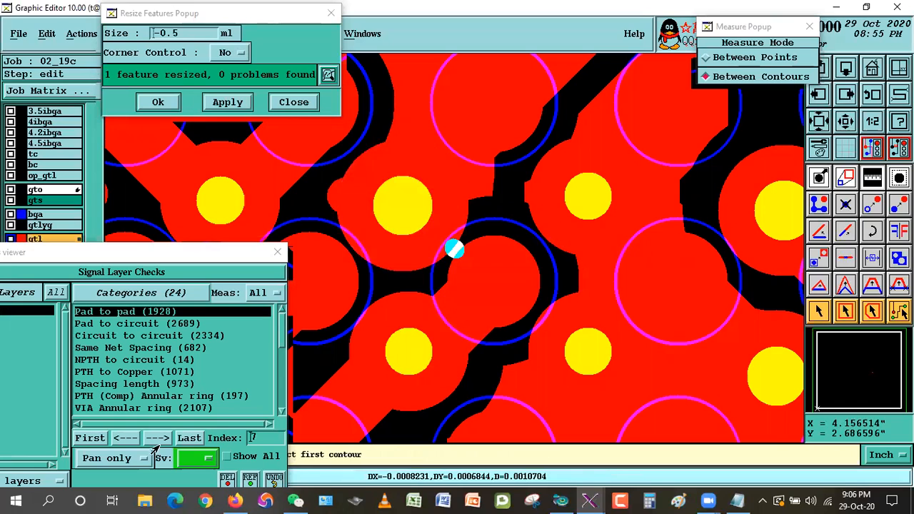
{"action": "left_click", "coordinate": [819, 311]}
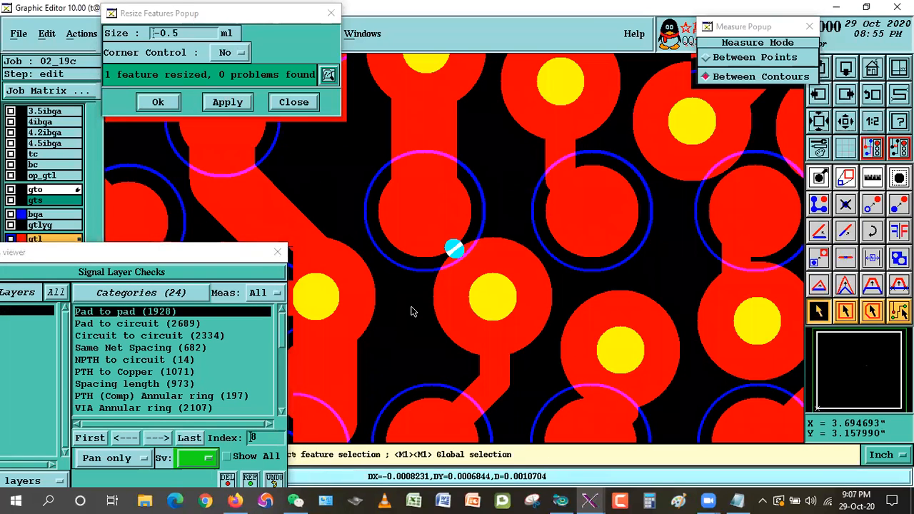
{"action": "double_click", "coordinate": [444, 238]}
{"action": "left_click", "coordinate": [455, 249]}
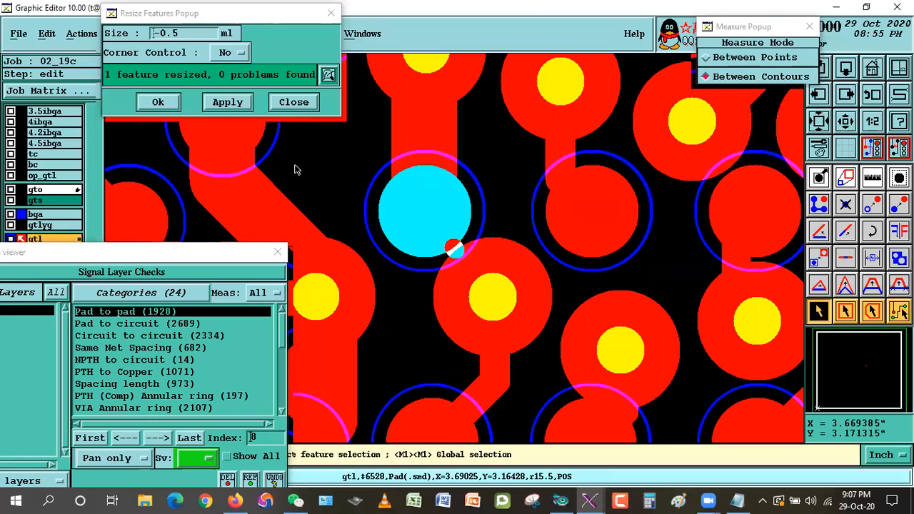
{"action": "left_click", "coordinate": [227, 101]}
{"action": "left_click", "coordinate": [437, 243]}
{"action": "left_click", "coordinate": [230, 104]}
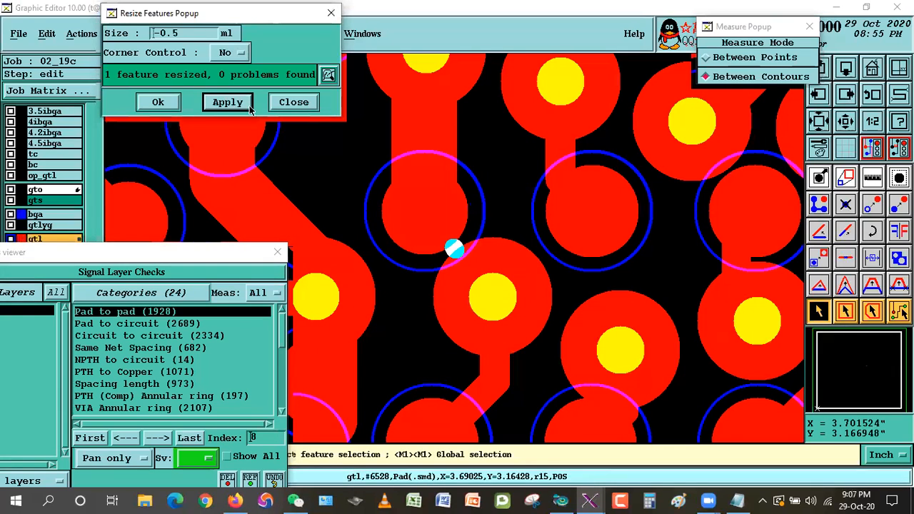
Step: Measure between contours the gap from the eighth violation's BGA pad to the drilled via pad
{"action": "left_click", "coordinate": [875, 180]}
{"action": "left_click", "coordinate": [441, 235]}
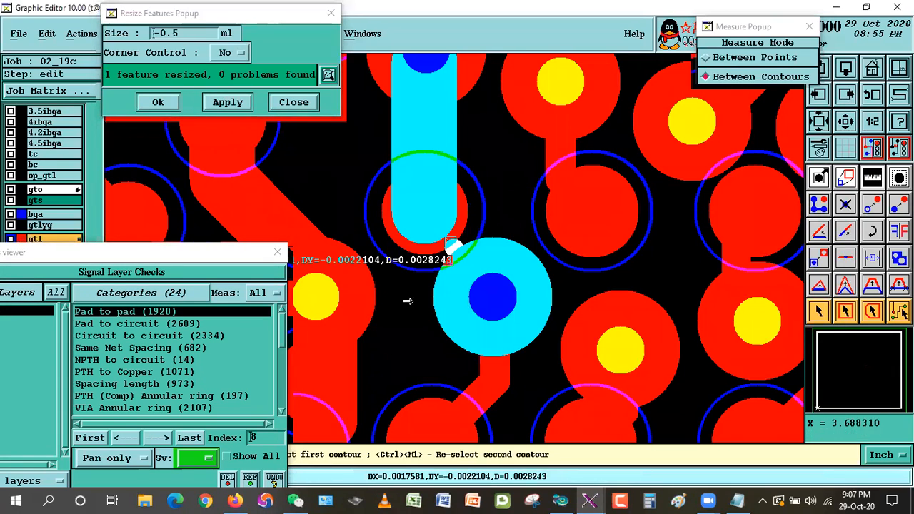
{"action": "left_click", "coordinate": [421, 314]}
{"action": "left_click", "coordinate": [434, 297]}
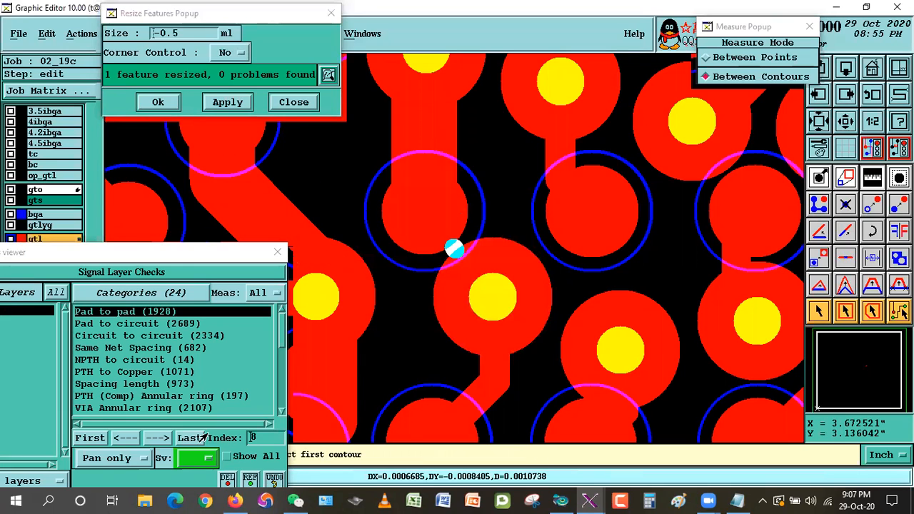
Step: Go to the ninth pad-to-pad violation, select all gtl pads matching its BGA pad, and clear the selection
{"action": "left_click", "coordinate": [157, 438]}
{"action": "left_click", "coordinate": [817, 310]}
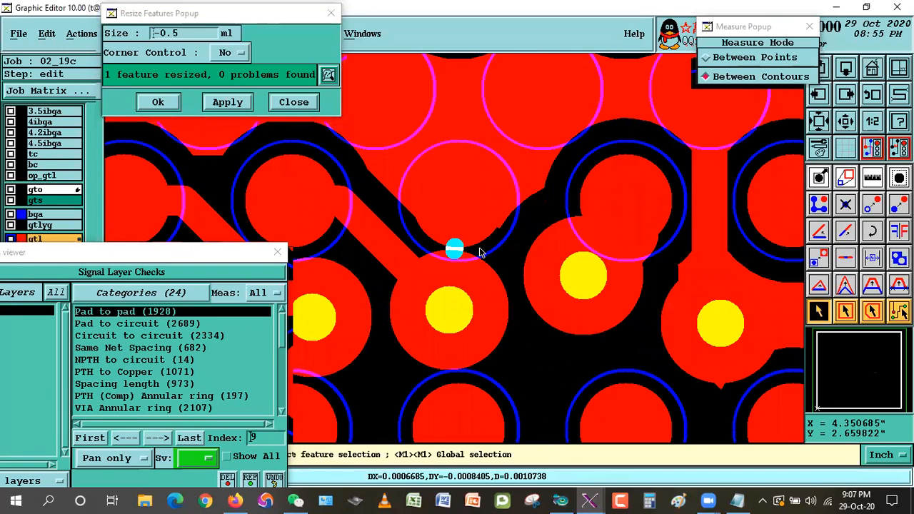
{"action": "double_click", "coordinate": [473, 244]}
{"action": "left_click", "coordinate": [525, 332]}
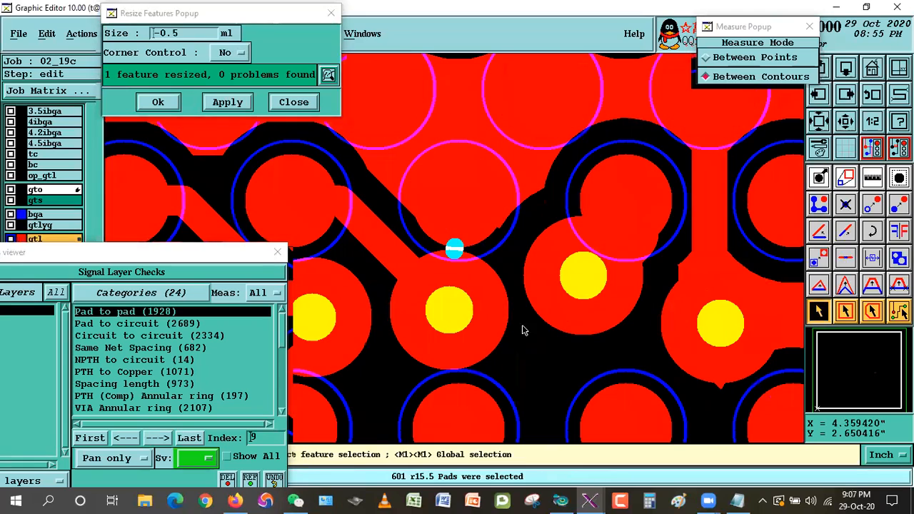
Step: Resize the BGA pad at the ninth violation by -0.5 mil twice and measure its gap to the drilled via pad
{"action": "left_click", "coordinate": [477, 243]}
{"action": "left_click", "coordinate": [223, 100]}
{"action": "left_click", "coordinate": [472, 236]}
{"action": "left_click", "coordinate": [226, 101]}
{"action": "left_click", "coordinate": [864, 181]}
{"action": "left_click", "coordinate": [455, 248]}
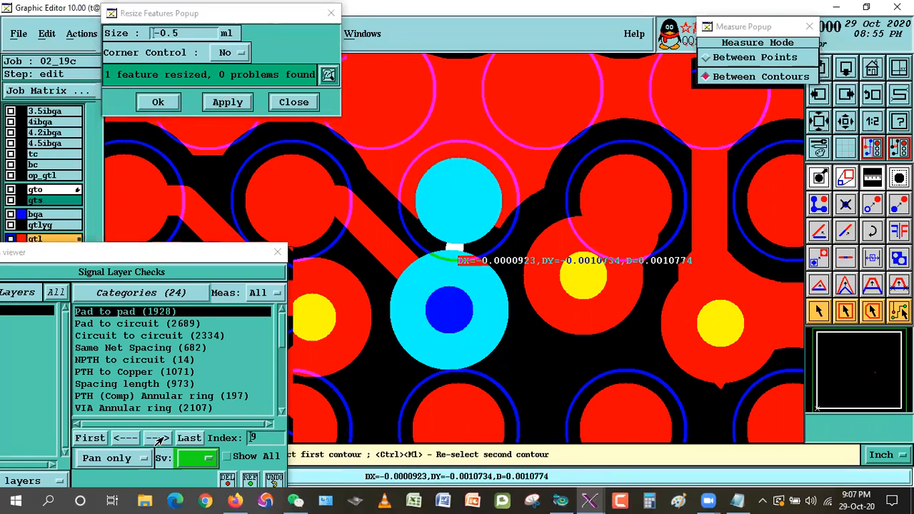
Step: Go to the tenth pad-to-pad violation, select all gtl pads matching its BGA pad, and clear the selection
{"action": "left_click", "coordinate": [159, 439]}
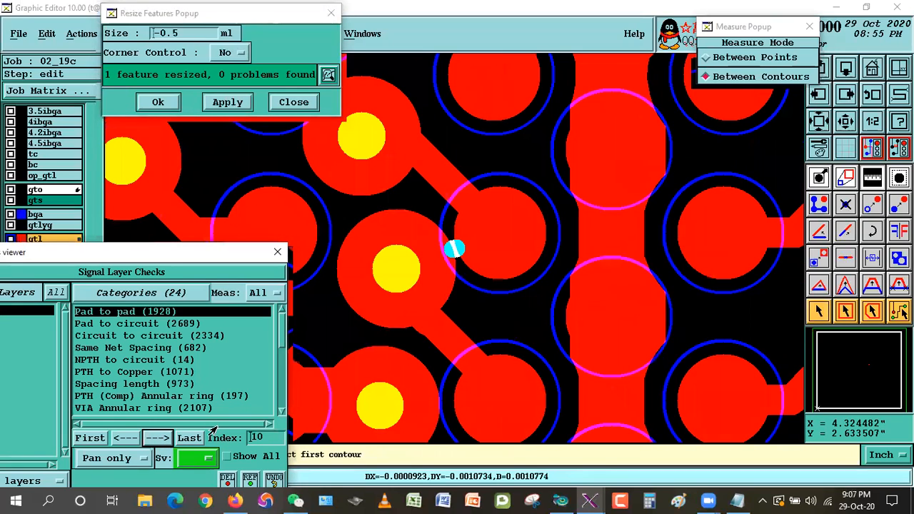
{"action": "left_click", "coordinate": [819, 312]}
{"action": "double_click", "coordinate": [516, 243]}
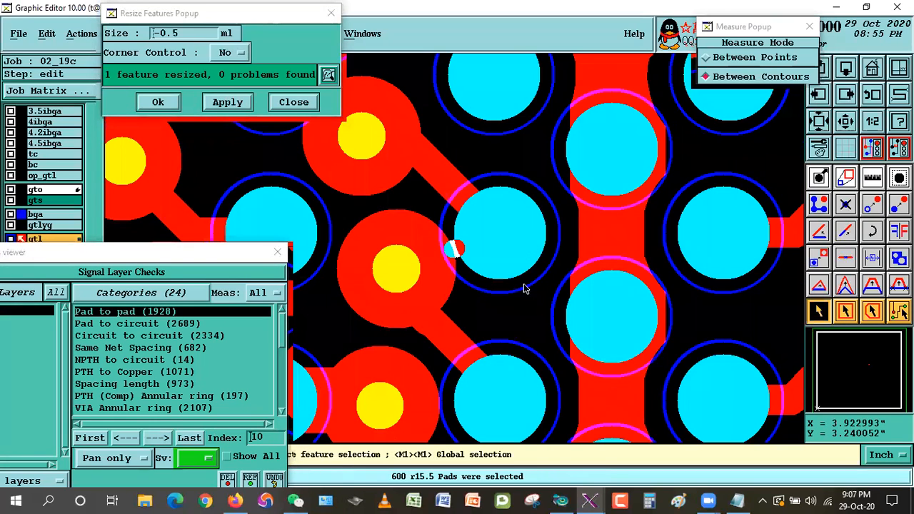
{"action": "left_click", "coordinate": [509, 317]}
Step: Resize the BGA pad at the tenth violation in -0.5 mil increments and measure its gap to the drilled via pad
{"action": "left_click", "coordinate": [530, 251]}
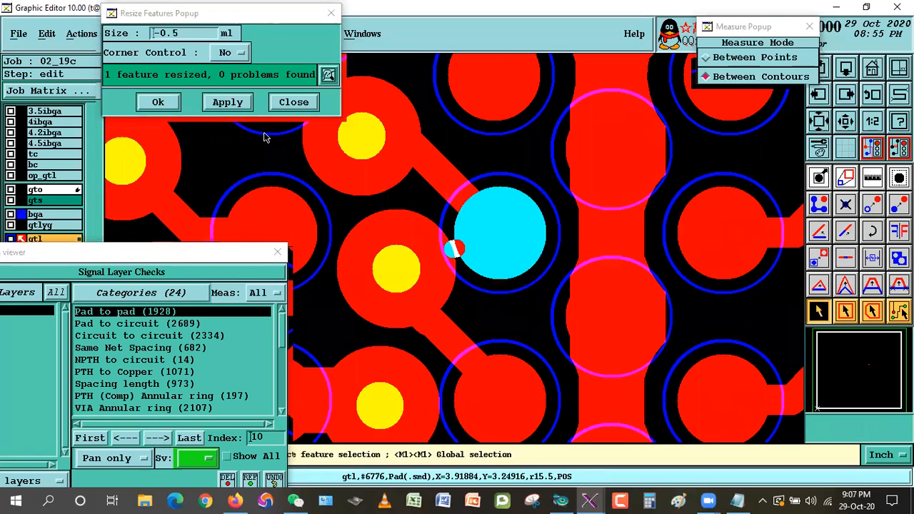
{"action": "left_click", "coordinate": [226, 102]}
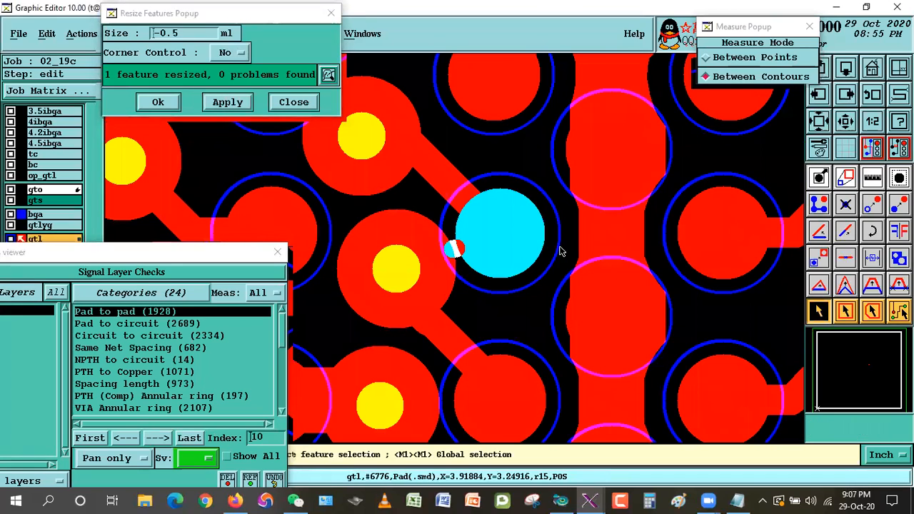
{"action": "left_click", "coordinate": [444, 269]}
{"action": "left_click", "coordinate": [473, 262]}
Step: Go to the eleventh pad-to-pad violation and select all gtl pads matching its BGA pad
{"action": "left_click", "coordinate": [157, 438]}
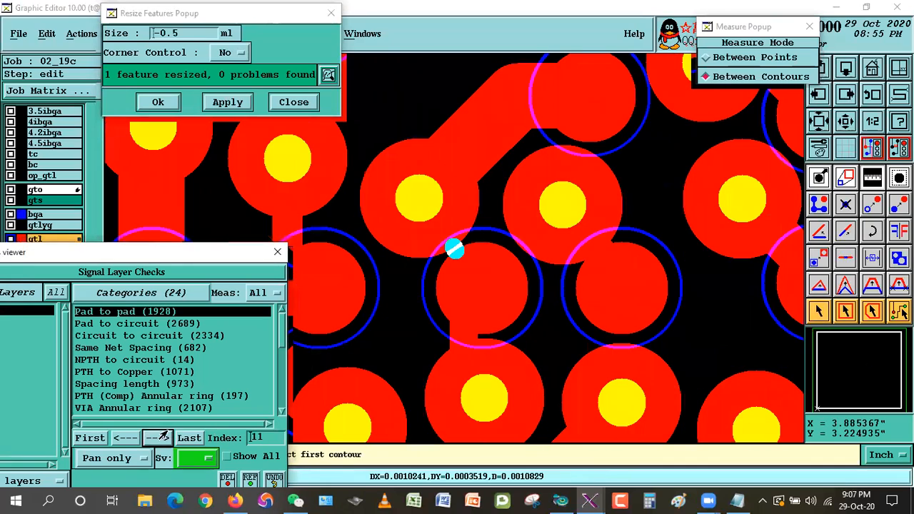
{"action": "left_click", "coordinate": [818, 311]}
{"action": "double_click", "coordinate": [461, 325]}
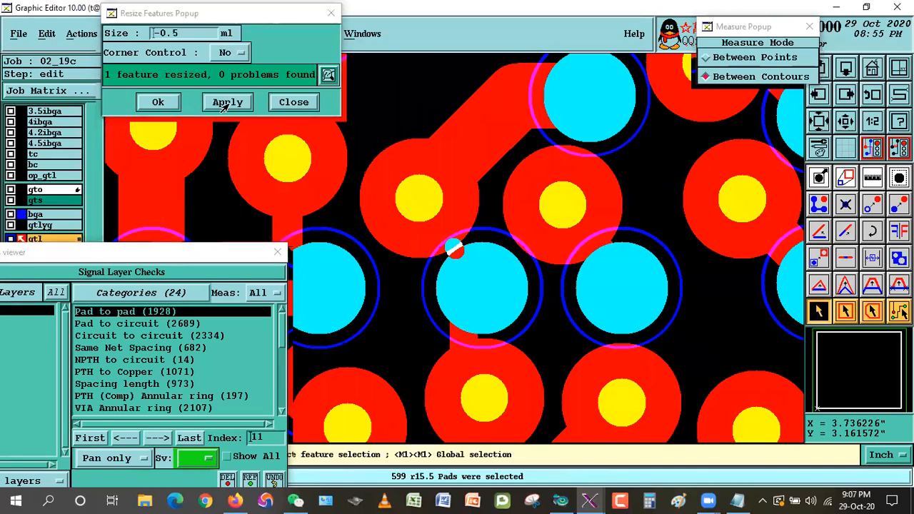
Step: Resize only the eleventh violation's BGA pad by -0.5 mil twice and measure its gap to the drilled via pad
{"action": "left_click", "coordinate": [227, 102]}
{"action": "left_click", "coordinate": [533, 304]}
{"action": "left_click", "coordinate": [532, 305]}
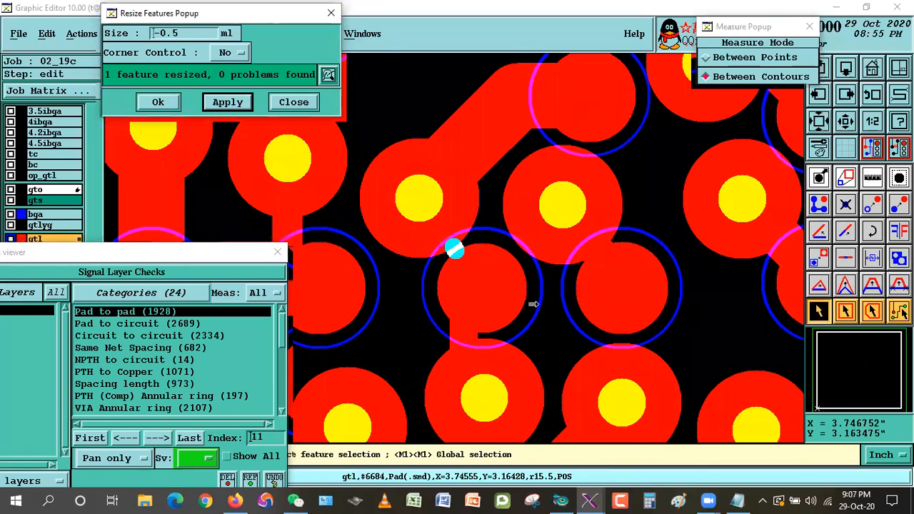
{"action": "left_click", "coordinate": [533, 305]}
{"action": "left_click", "coordinate": [533, 304]}
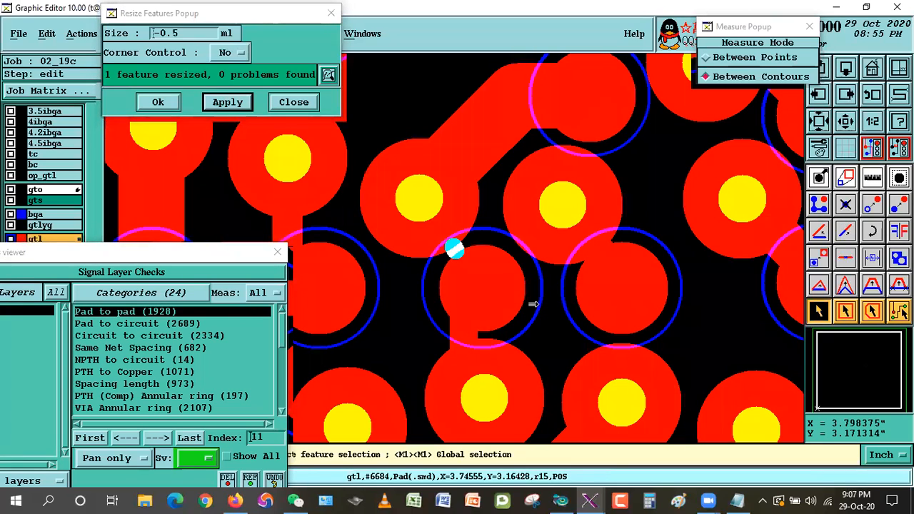
{"action": "key", "text": "m"}
{"action": "left_click", "coordinate": [533, 304]}
{"action": "left_click", "coordinate": [557, 303]}
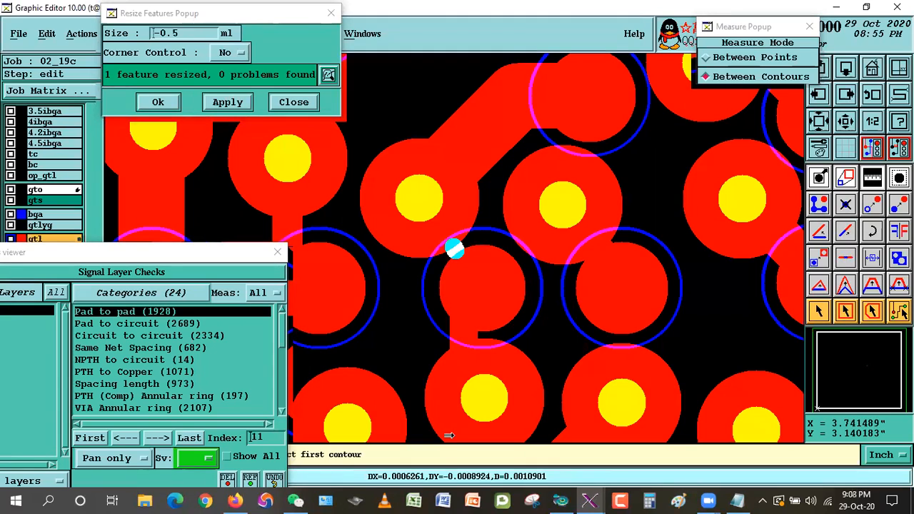
Step: Switch to the Engineering Toolkit and go up from job 02_19c to the list of database jobs
{"action": "mouse_move", "coordinate": [589, 500]}
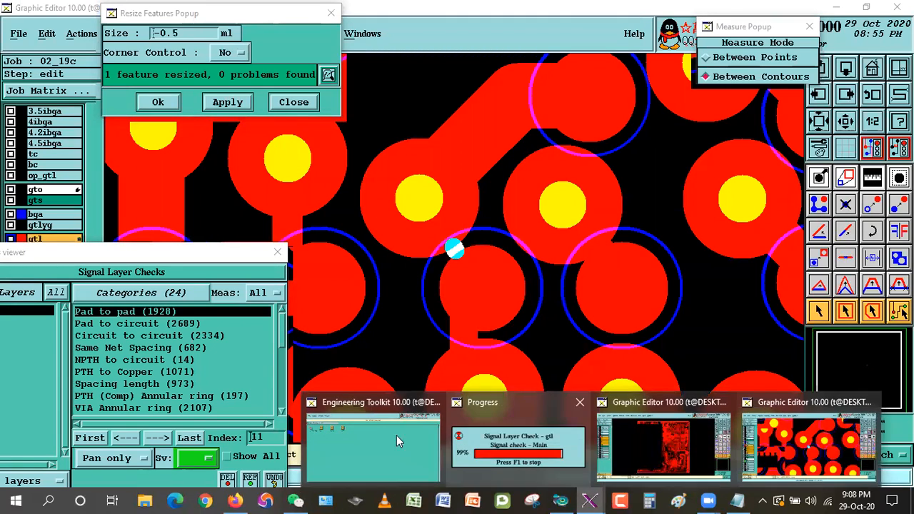
{"action": "left_click", "coordinate": [397, 436]}
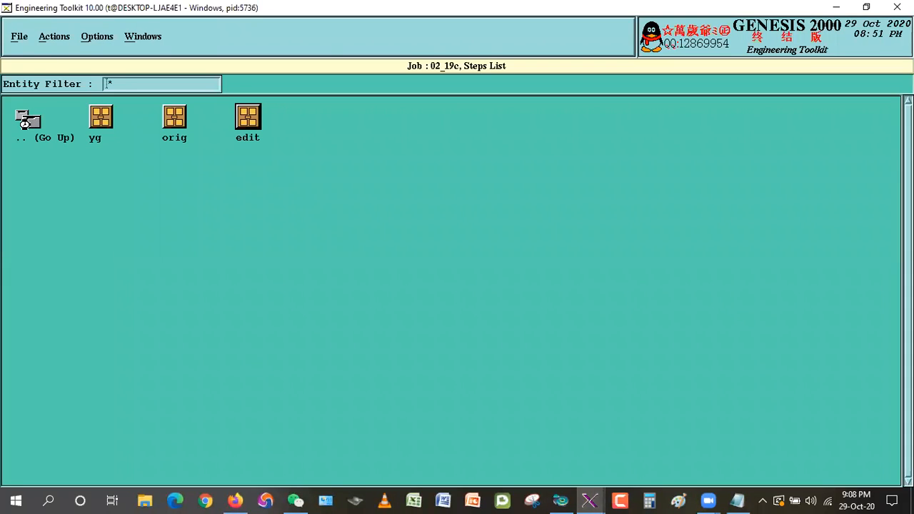
{"action": "double_click", "coordinate": [29, 120]}
{"action": "double_click", "coordinate": [29, 120]}
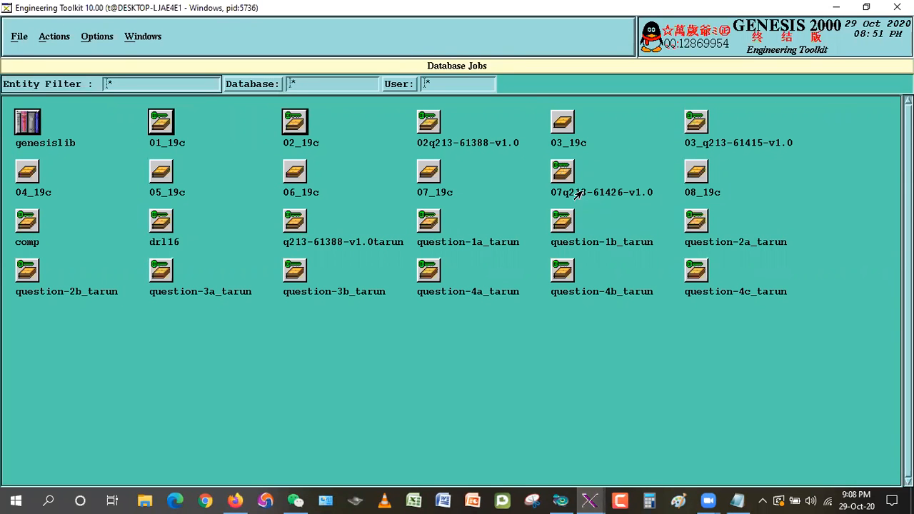
Step: Open job 04_19c and load its edit step in the Graphic Editor
{"action": "double_click", "coordinate": [32, 169]}
{"action": "left_click", "coordinate": [384, 290]}
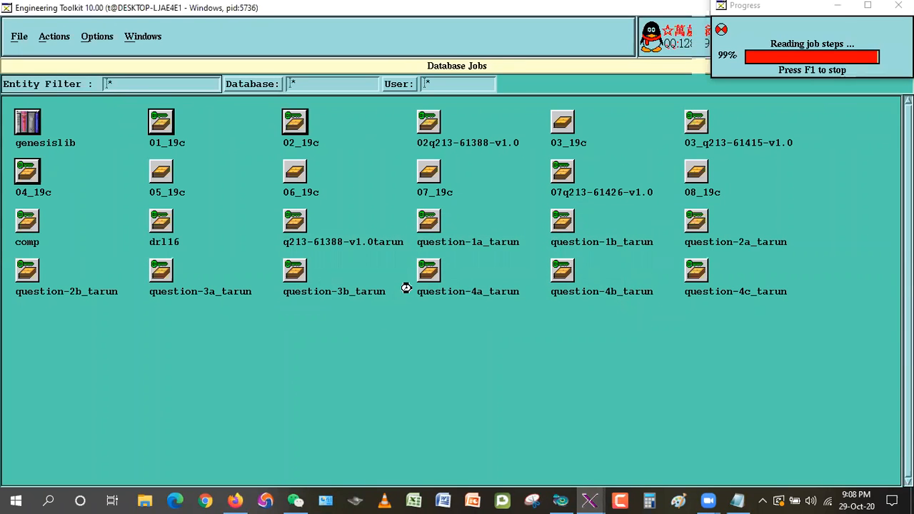
{"action": "double_click", "coordinate": [177, 117]}
{"action": "double_click", "coordinate": [247, 116]}
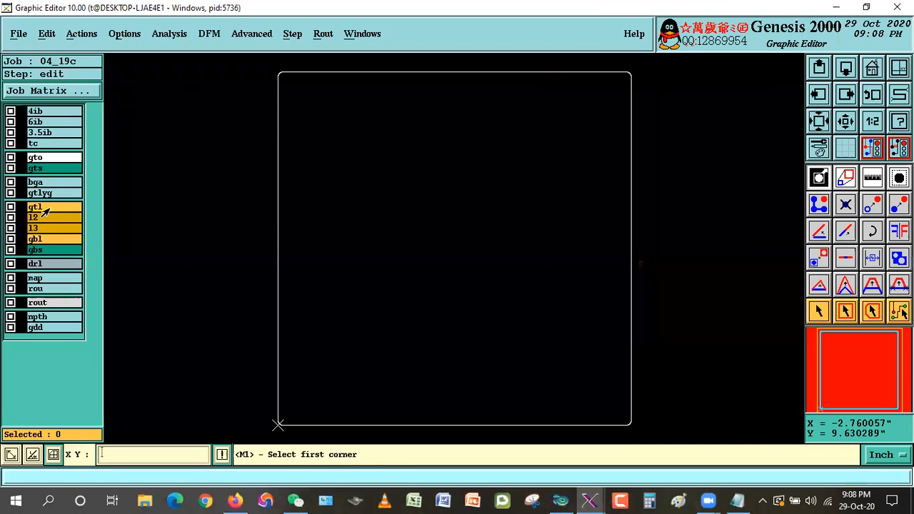
Step: Display the gtl layer in job 04_19c and run Signal Layer Checks on it with the Mk Signal(Mils) settings
{"action": "left_click", "coordinate": [50, 208]}
{"action": "left_click", "coordinate": [171, 33]}
{"action": "left_click", "coordinate": [190, 73]}
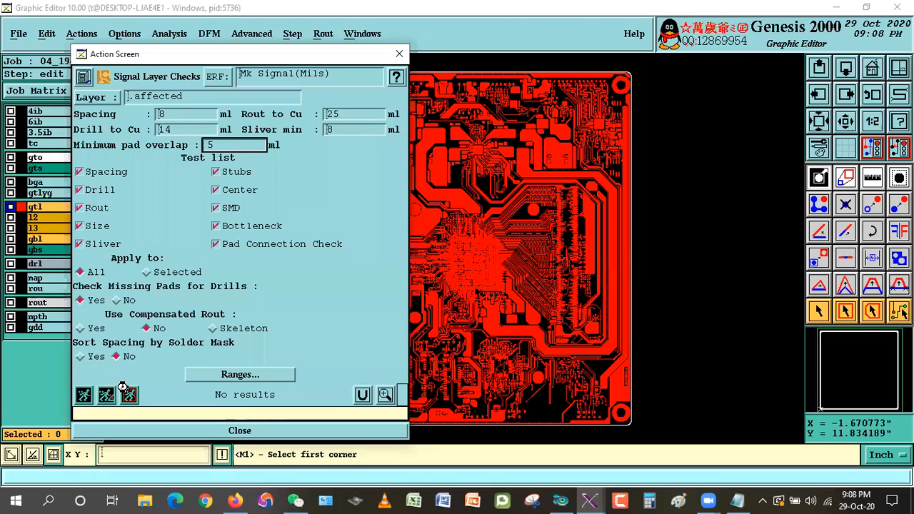
{"action": "left_click", "coordinate": [124, 390]}
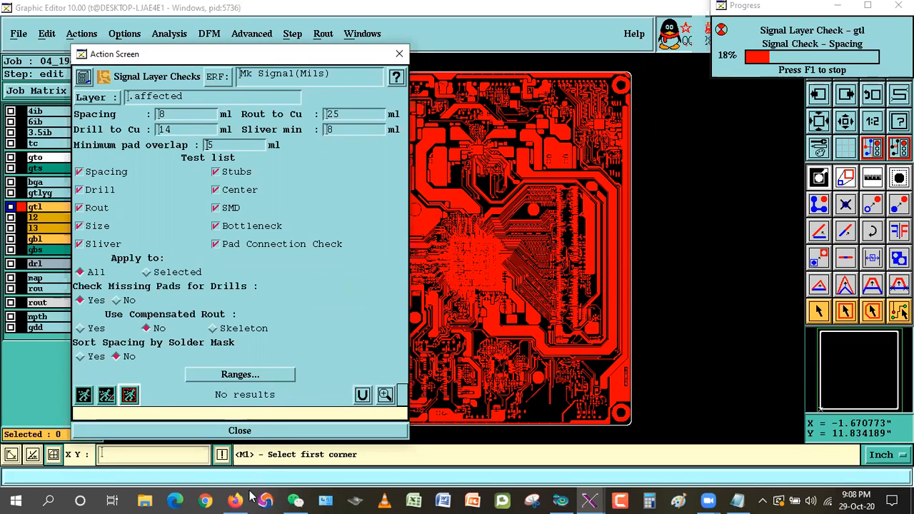
{"action": "key", "text": "alt+Tab"}
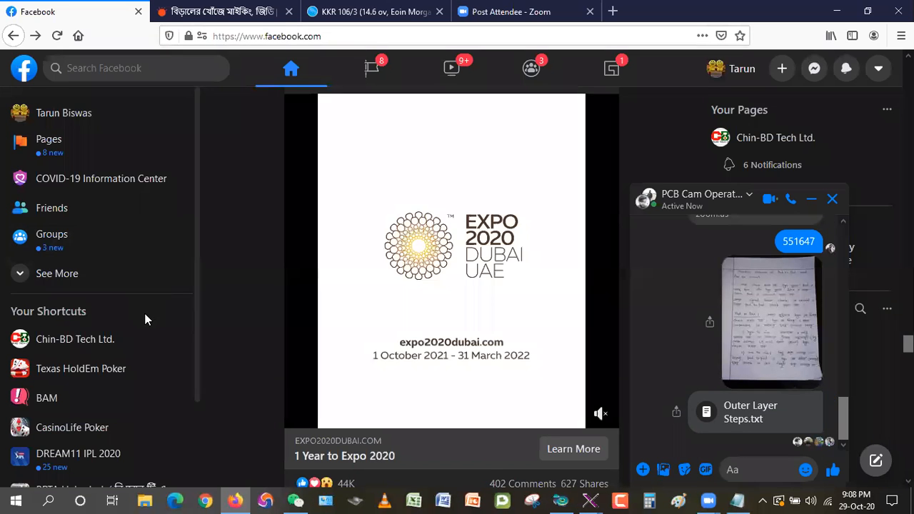
{"action": "key", "text": "ctrl+Tab"}
{"action": "scroll", "coordinate": [309, 288], "scroll_direction": "down", "scroll_amount": 3}
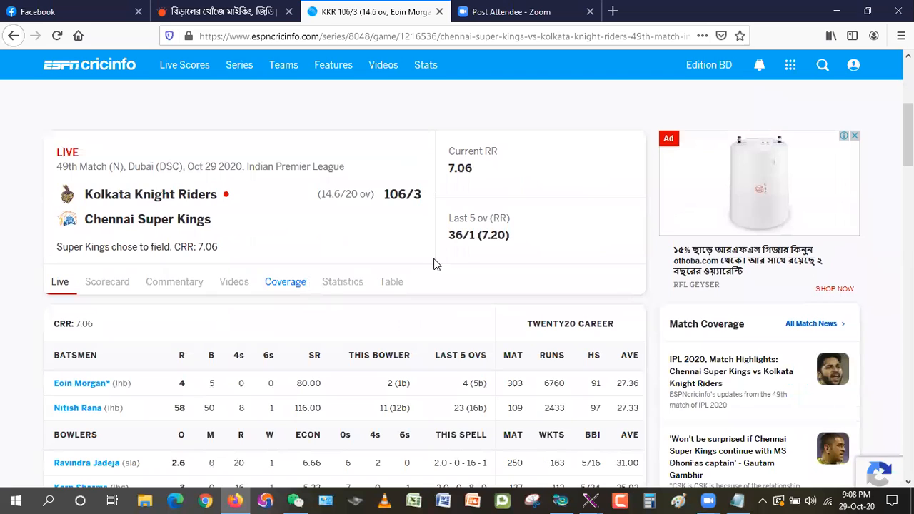
{"action": "scroll", "coordinate": [376, 271], "scroll_direction": "down", "scroll_amount": 4}
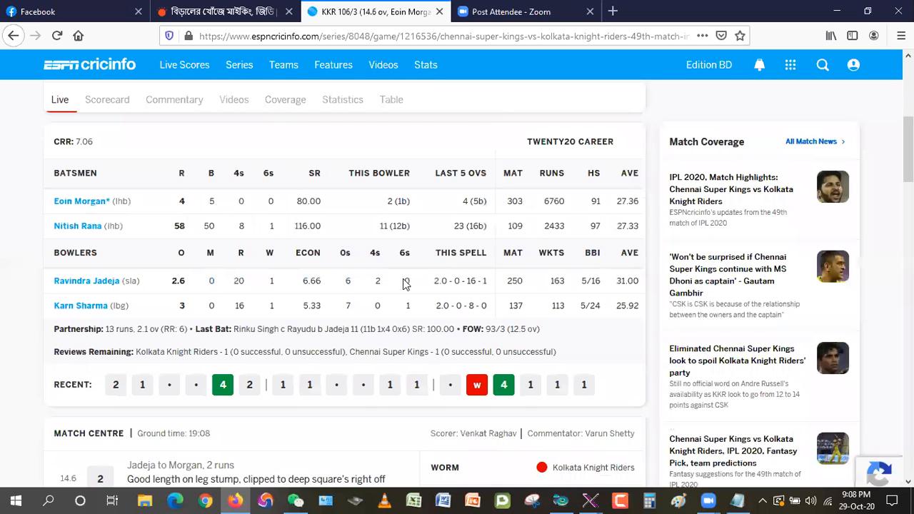
{"action": "scroll", "coordinate": [404, 283], "scroll_direction": "up", "scroll_amount": 2}
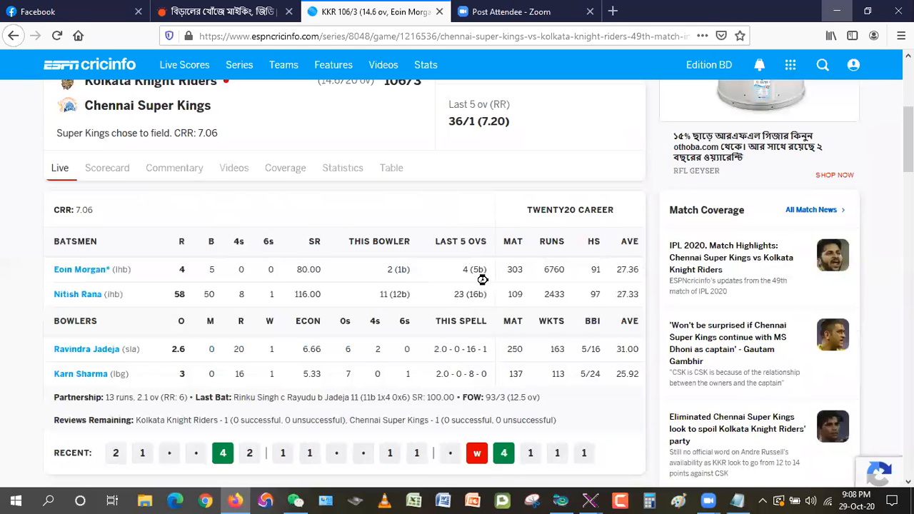
{"action": "left_click", "coordinate": [837, 10]}
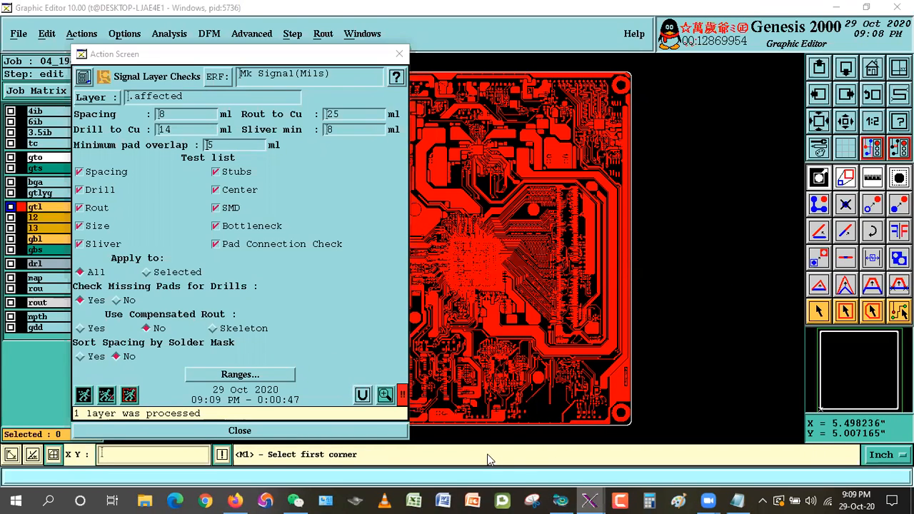
Step: Return to the Engineering Toolkit's job list, open job 05_19c and load its edit step in the Graphic Editor
{"action": "mouse_move", "coordinate": [589, 500]}
{"action": "left_click", "coordinate": [247, 456]}
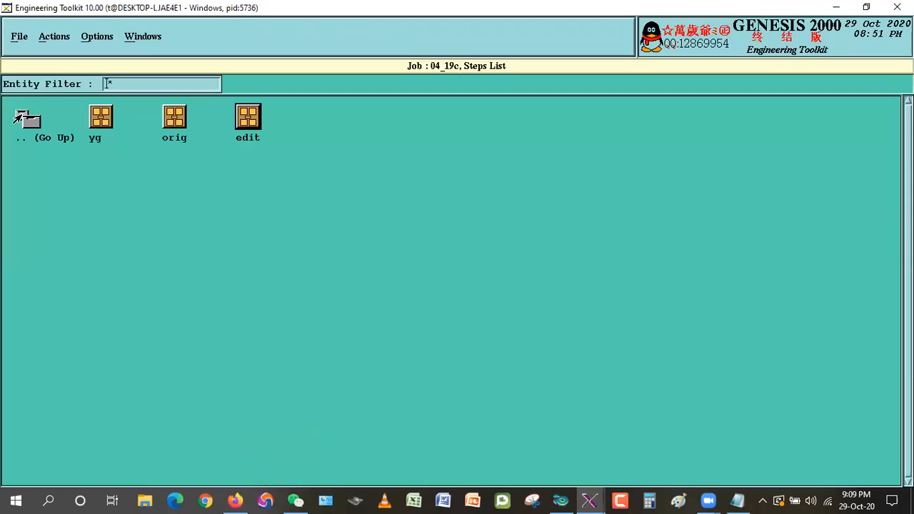
{"action": "double_click", "coordinate": [17, 116]}
{"action": "double_click", "coordinate": [22, 116]}
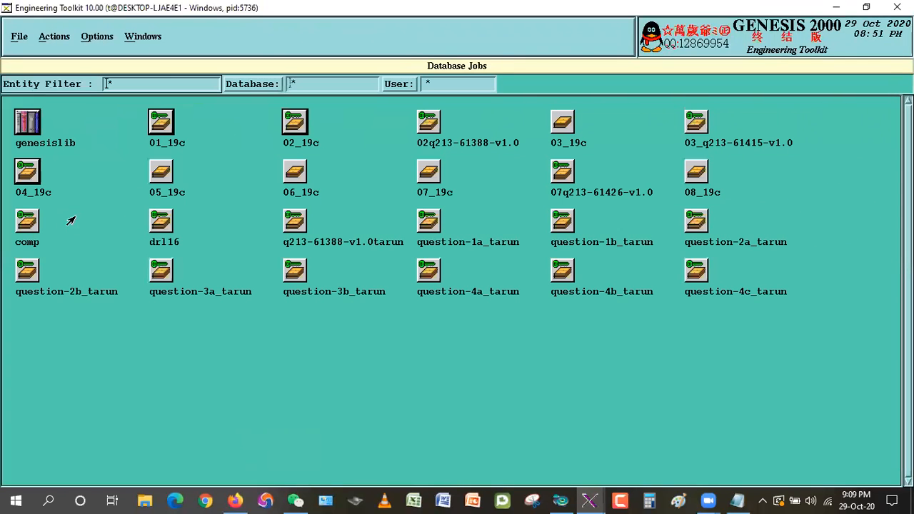
{"action": "double_click", "coordinate": [164, 180]}
{"action": "left_click", "coordinate": [342, 289]}
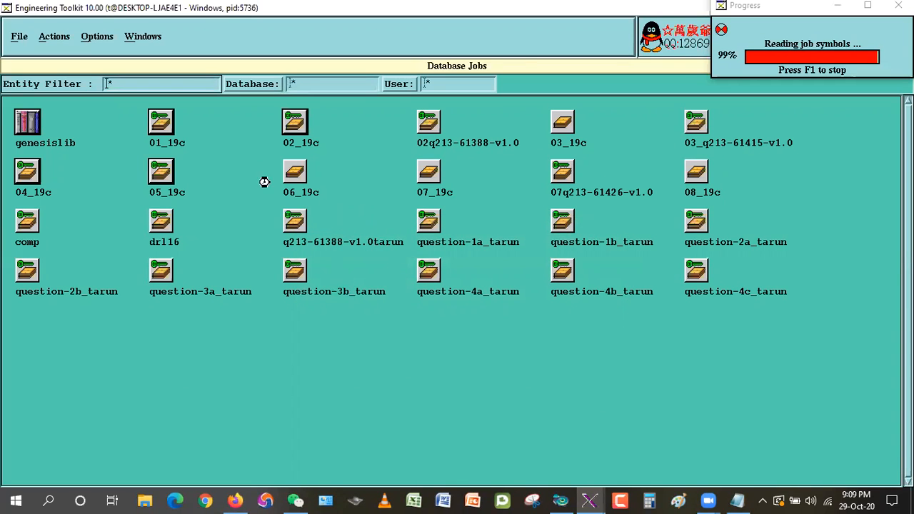
{"action": "double_click", "coordinate": [166, 115]}
{"action": "double_click", "coordinate": [247, 120]}
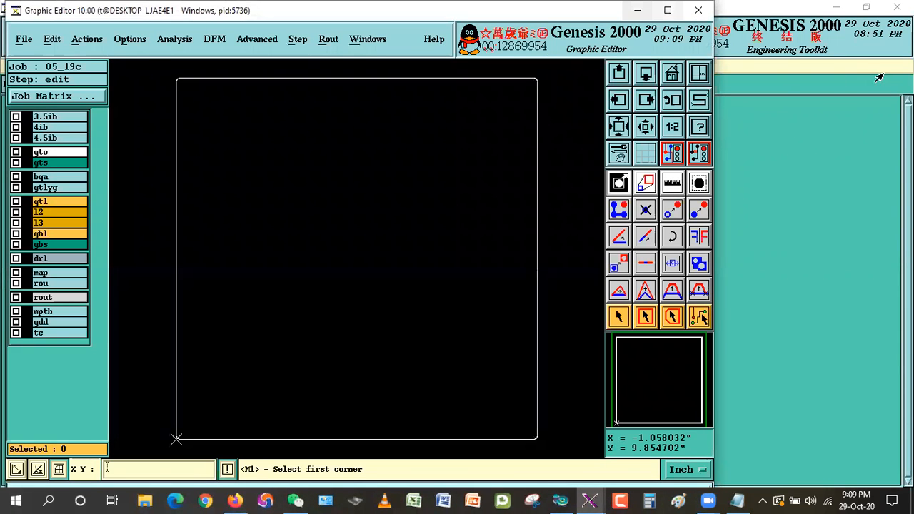
Step: Display the gtl layer in job 05_19c and run Signal Layer Checks on it with the Mk Signal(Mils) settings
{"action": "left_click", "coordinate": [41, 201]}
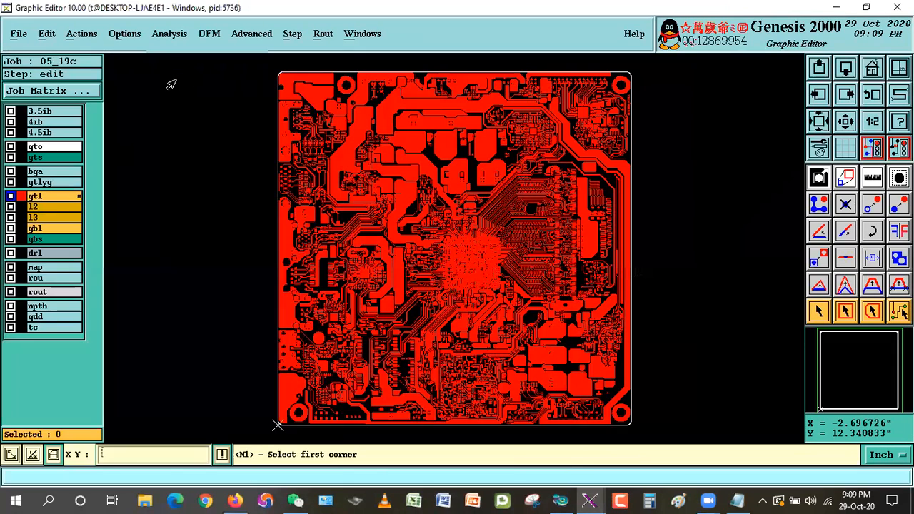
{"action": "left_click", "coordinate": [169, 33]}
{"action": "left_click", "coordinate": [223, 82]}
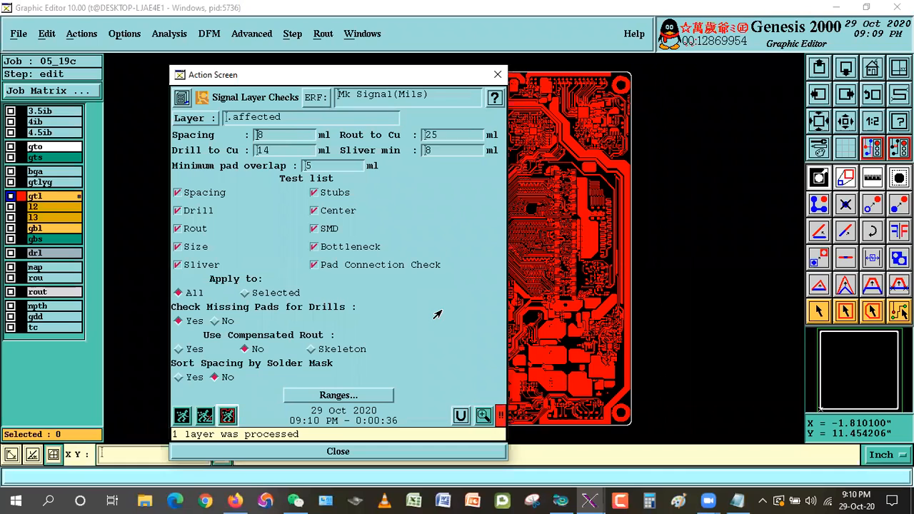
Step: Bring up the gtl check results and widen the severity filter from red to green
{"action": "left_click", "coordinate": [484, 415]}
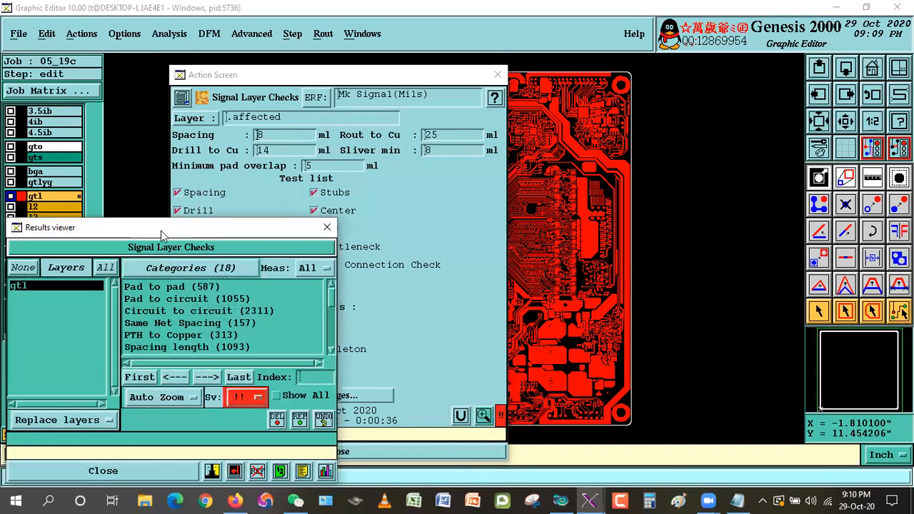
{"action": "left_click", "coordinate": [400, 451]}
{"action": "left_click_drag", "start_coordinate": [272, 227], "coordinate": [345, 136]}
{"action": "left_click", "coordinate": [314, 307]}
{"action": "left_click", "coordinate": [313, 276]}
Step: Show the pad-to-pad spacing histogram at 0.1 resolution and pick the 0.9-1 mil range
{"action": "left_click_drag", "start_coordinate": [258, 128], "coordinate": [256, 79]}
{"action": "left_click", "coordinate": [398, 380]}
{"action": "left_click_drag", "start_coordinate": [199, 28], "coordinate": [761, 75]}
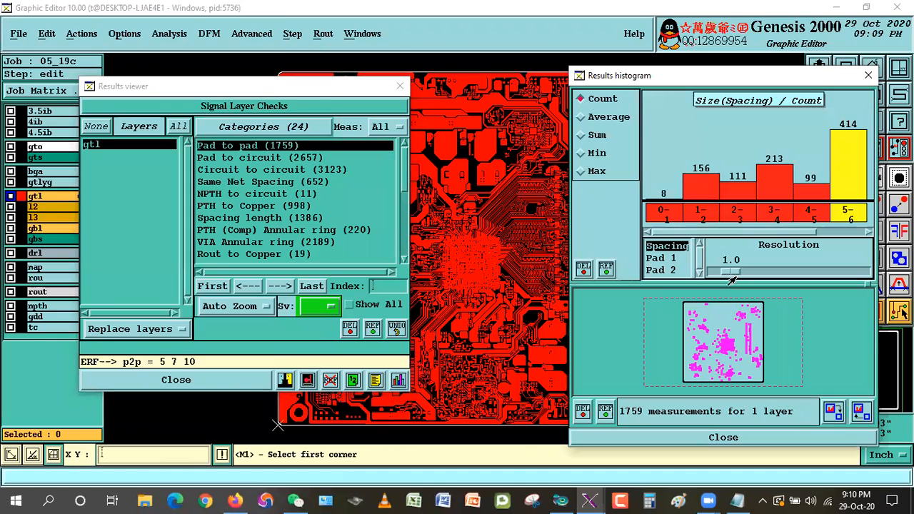
{"action": "left_click", "coordinate": [709, 273]}
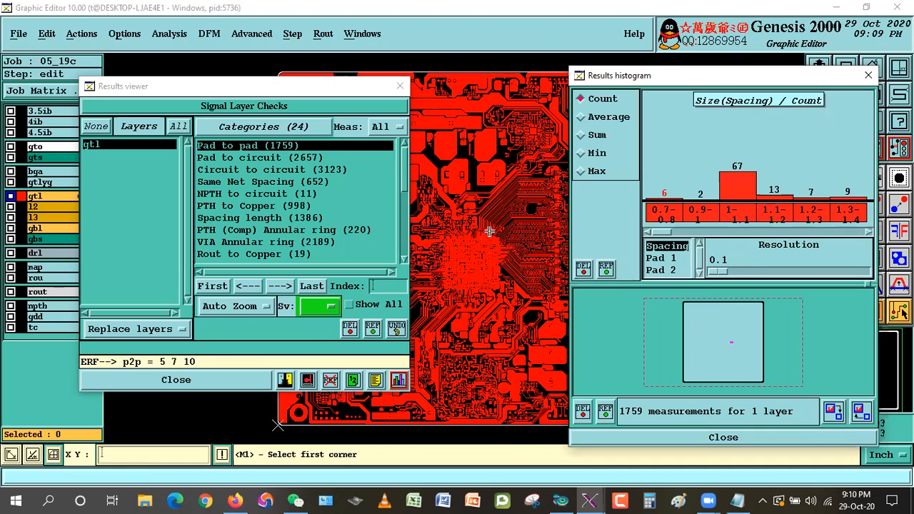
{"action": "left_click", "coordinate": [700, 210]}
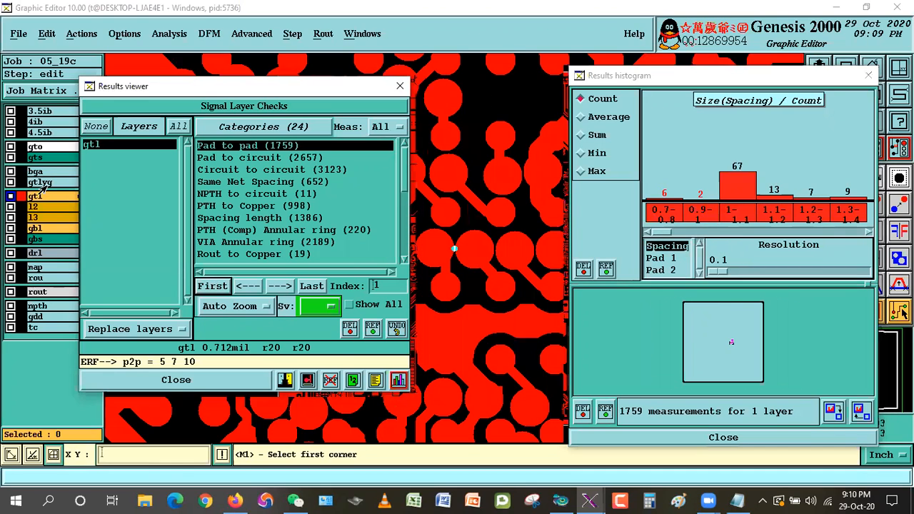
Step: Display the drl and bga layers with gtl and inspect the first pad-to-pad violation up close
{"action": "left_click", "coordinate": [36, 253]}
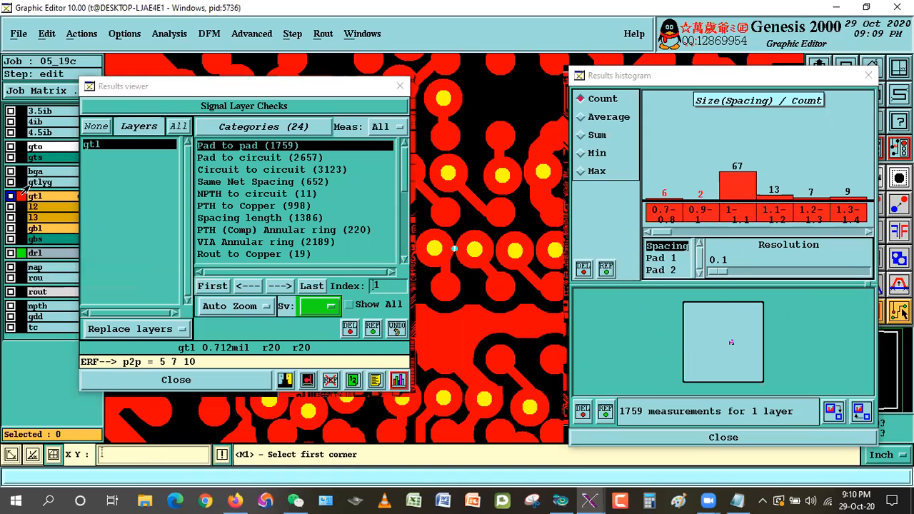
{"action": "left_click", "coordinate": [35, 171]}
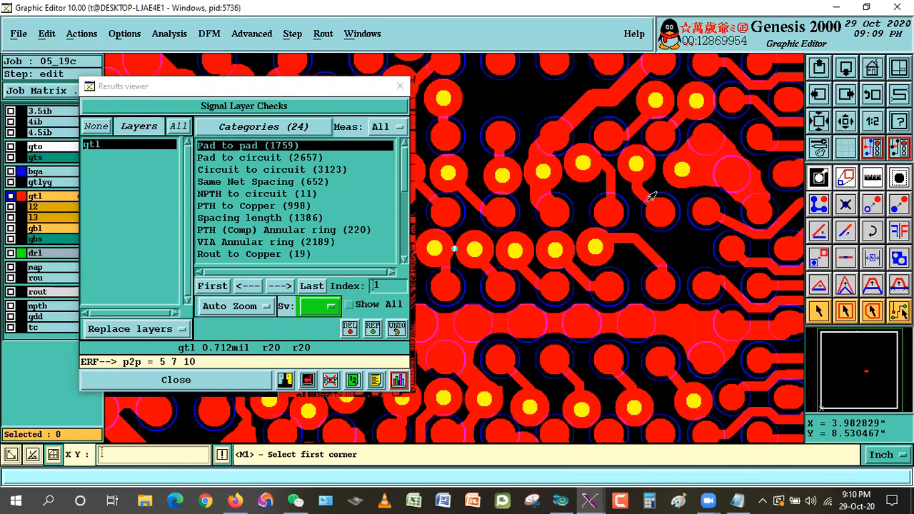
{"action": "right_click", "coordinate": [631, 167]}
{"action": "left_click", "coordinate": [386, 192]}
{"action": "left_click", "coordinate": [451, 297]}
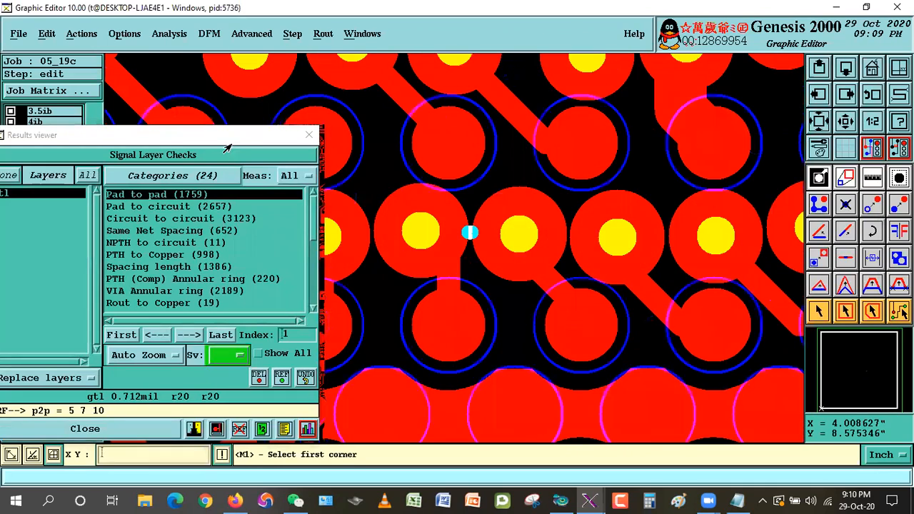
{"action": "left_click", "coordinate": [316, 99]}
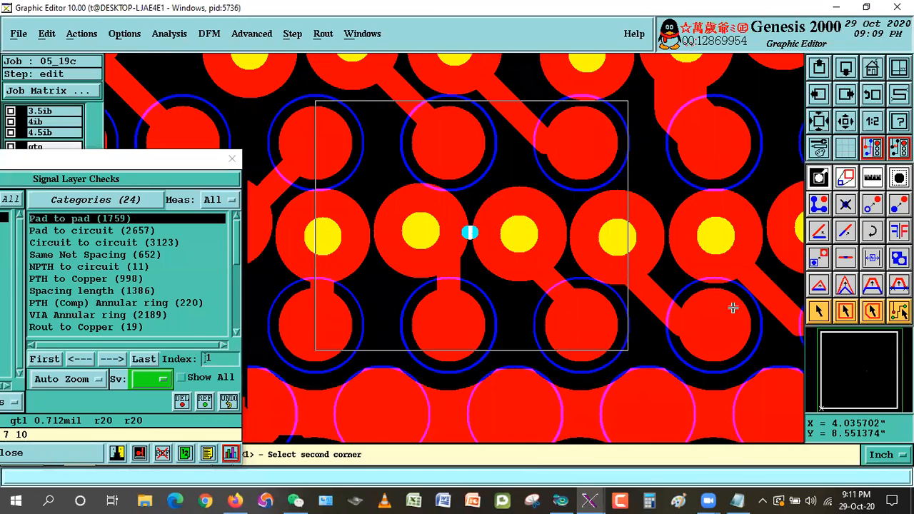
{"action": "left_click", "coordinate": [640, 356]}
{"action": "left_click", "coordinate": [814, 311]}
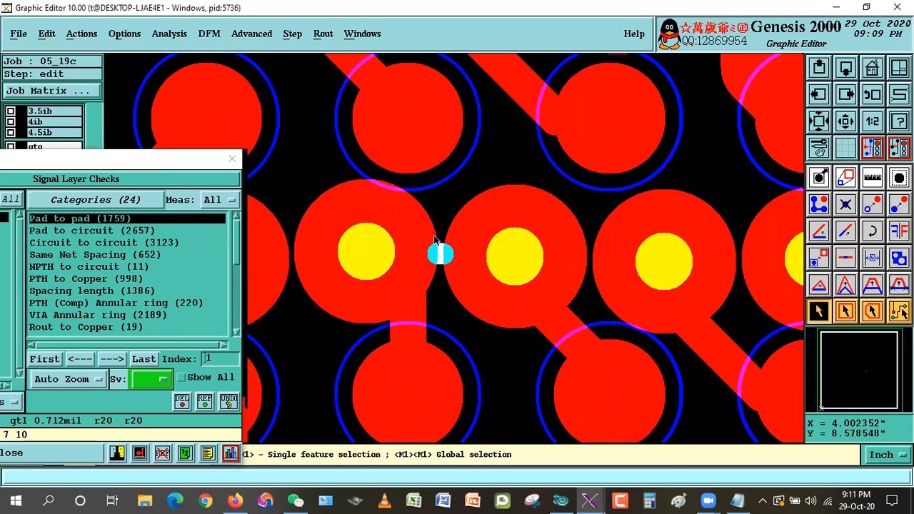
Step: Go to the second pad-to-pad violation, set the results viewer to Keep layers, and show drl and bga again
{"action": "left_click", "coordinate": [111, 359]}
{"action": "left_click_drag", "start_coordinate": [197, 163], "coordinate": [377, 157]}
{"action": "left_click", "coordinate": [141, 399]}
{"action": "left_click", "coordinate": [142, 410]}
{"action": "left_click", "coordinate": [34, 253]}
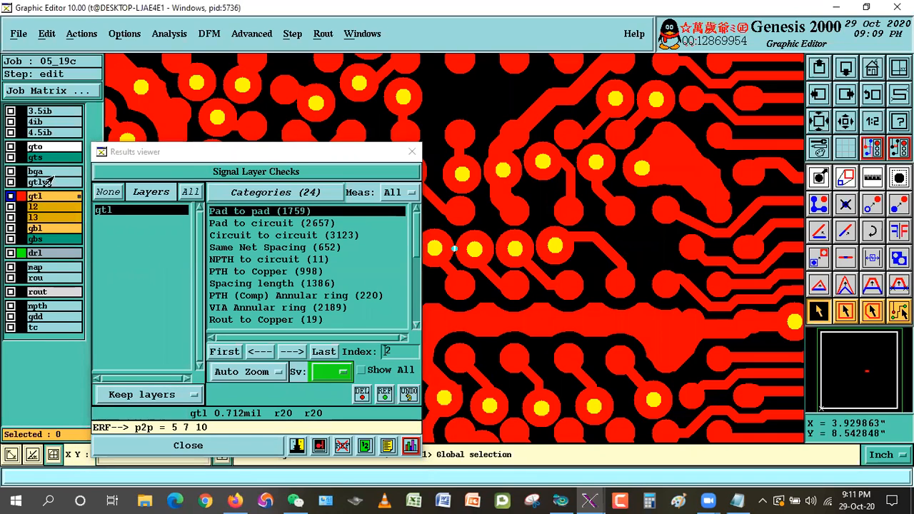
Step: Set the results viewer to Pan only and frame the second violation closely with its surrounding pads
{"action": "left_click_drag", "start_coordinate": [243, 152], "coordinate": [130, 157]}
{"action": "left_click", "coordinate": [135, 377]}
{"action": "left_click", "coordinate": [136, 392]}
{"action": "right_click", "coordinate": [583, 213]}
{"action": "left_click", "coordinate": [583, 202]}
{"action": "left_click", "coordinate": [354, 192]}
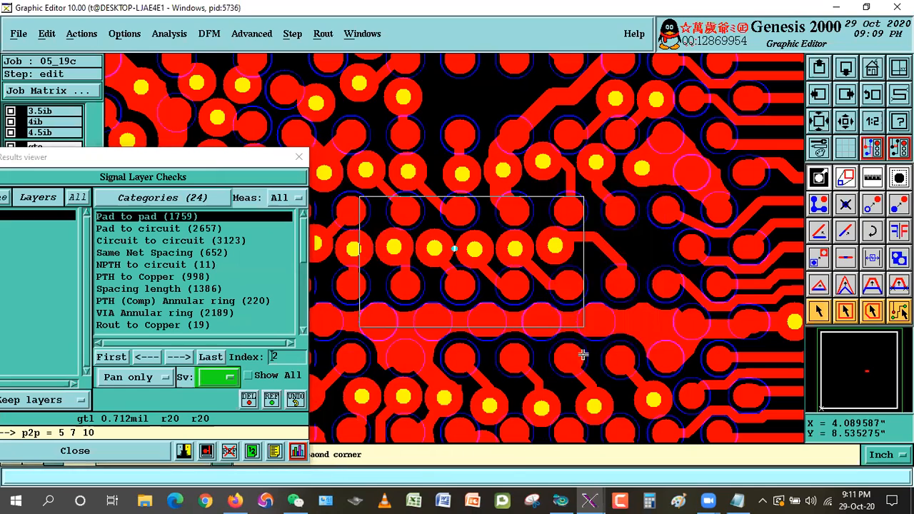
{"action": "left_click", "coordinate": [584, 329]}
Step: Step through the pad-to-pad violations from the third to the seventh, checking which pads are involved
{"action": "left_click", "coordinate": [180, 357]}
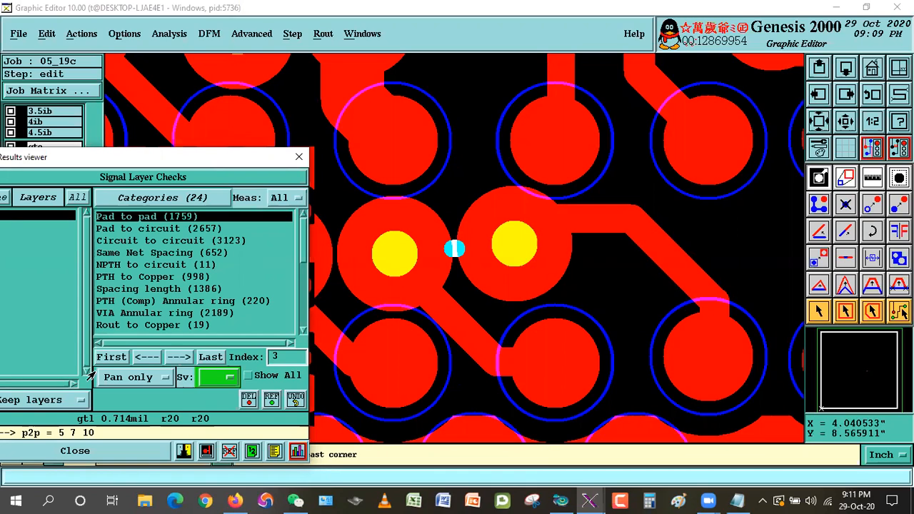
{"action": "left_click", "coordinate": [180, 357]}
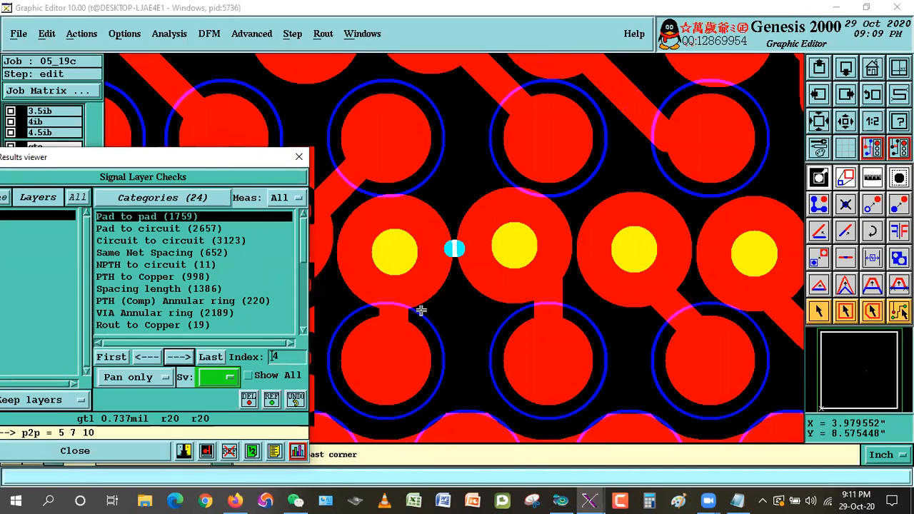
{"action": "left_click", "coordinate": [180, 357]}
{"action": "left_click", "coordinate": [180, 357]}
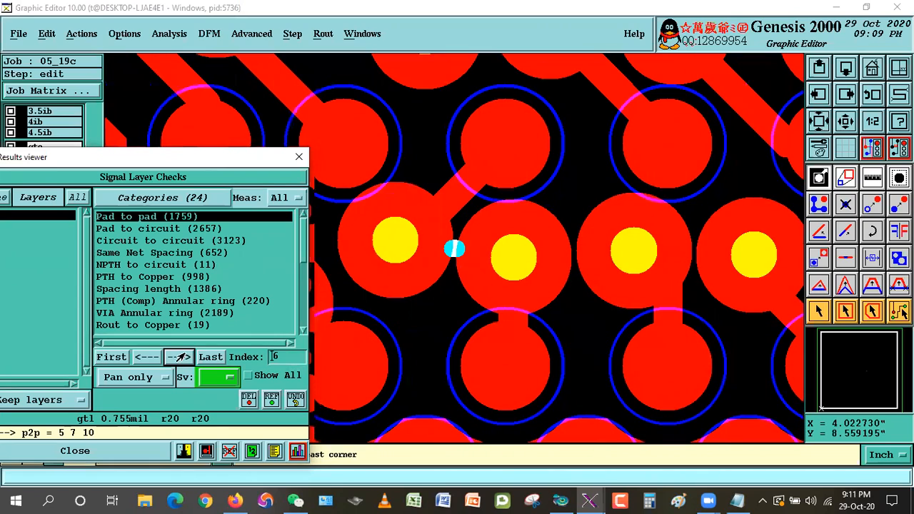
{"action": "left_click", "coordinate": [180, 357]}
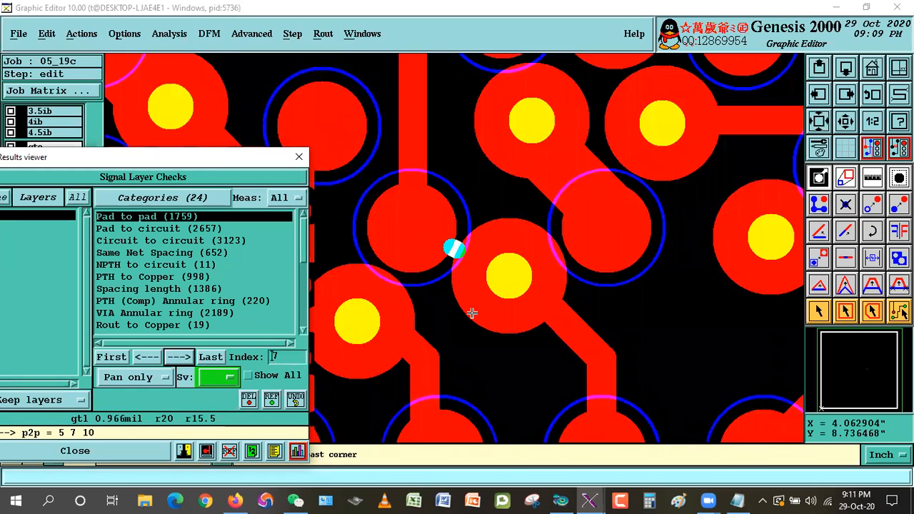
Step: Select the BGA pad at the seventh pad-to-pad violation and resize it by -0.5 mil
{"action": "left_click", "coordinate": [817, 311]}
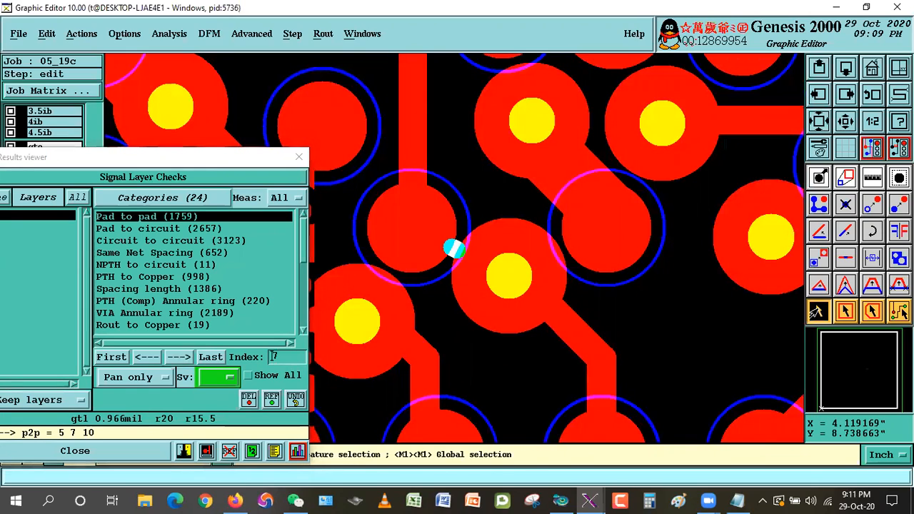
{"action": "double_click", "coordinate": [442, 256]}
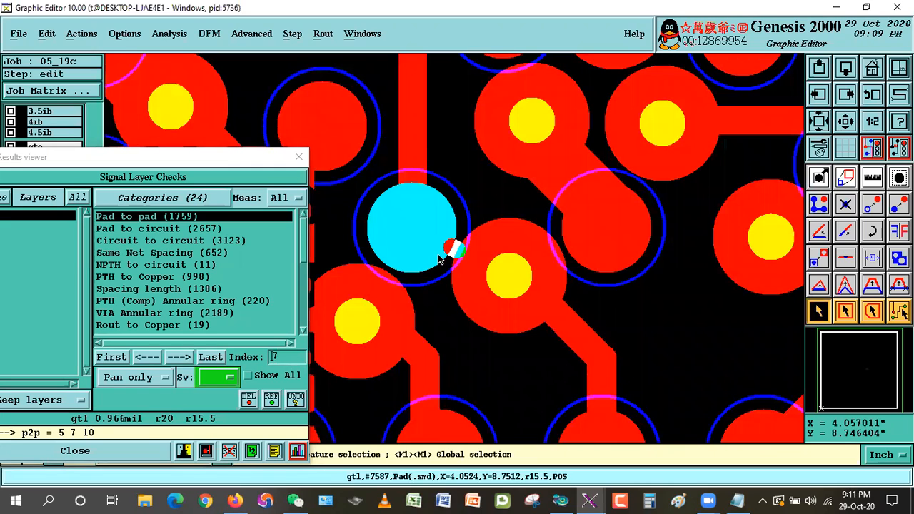
{"action": "left_click", "coordinate": [400, 252]}
{"action": "left_click", "coordinate": [47, 34]}
{"action": "mouse_move", "coordinate": [51, 120]}
{"action": "left_click", "coordinate": [272, 122]}
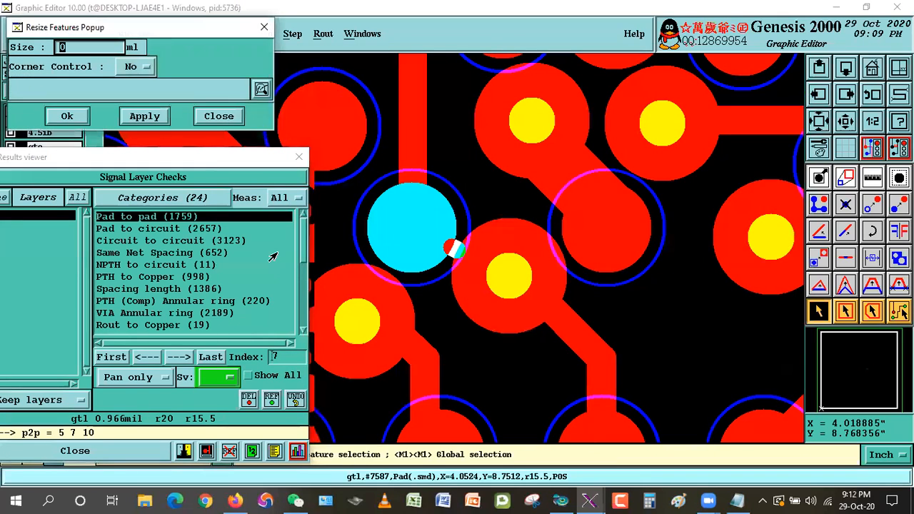
{"action": "type", "text": "-0.5"}
{"action": "key", "text": "Return"}
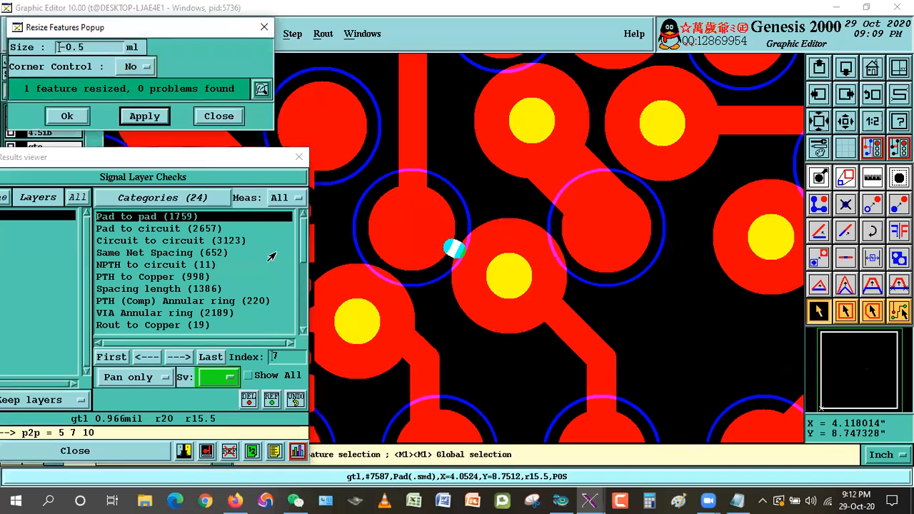
Step: Measure the contour gap between the resized BGA pad and the neighbouring drilled via pad, then return to single-feature selection
{"action": "key", "text": "m"}
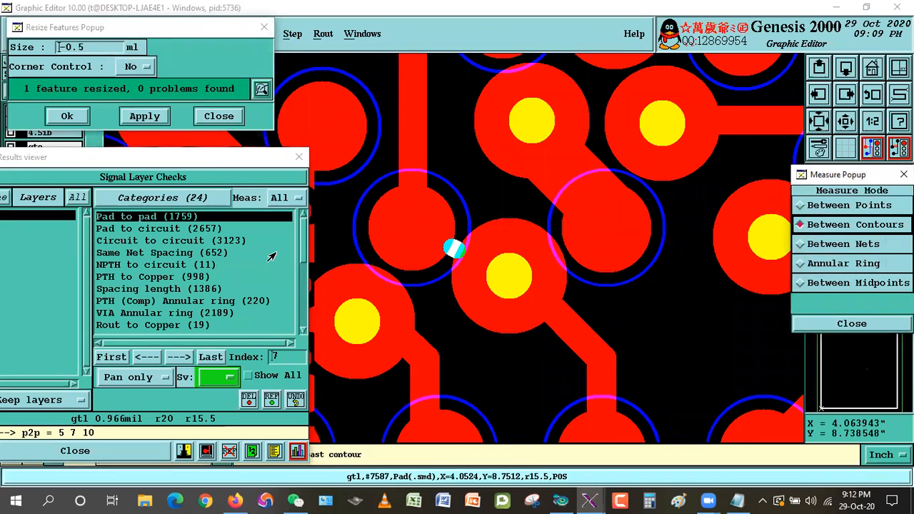
{"action": "left_click", "coordinate": [407, 246]}
{"action": "left_click", "coordinate": [468, 330]}
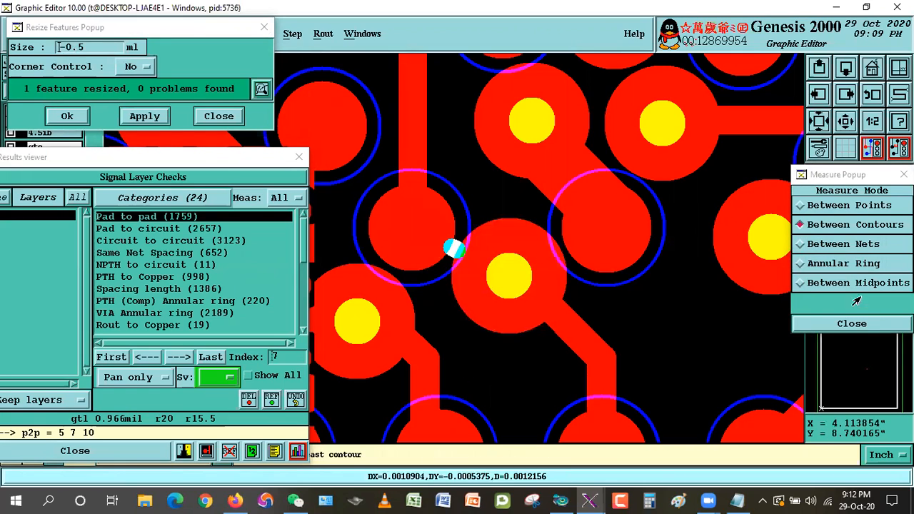
{"action": "left_click_drag", "start_coordinate": [863, 179], "coordinate": [735, 21]}
{"action": "left_click", "coordinate": [819, 311]}
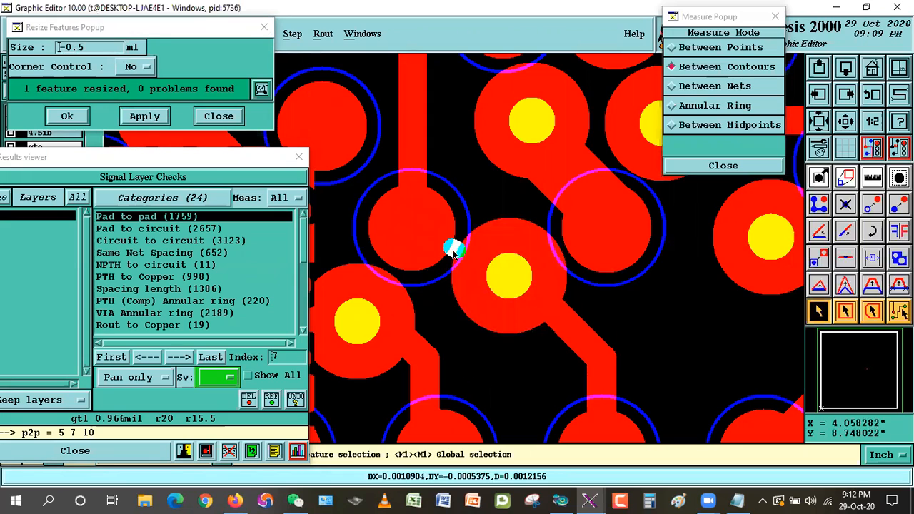
Step: Advance to the eighth pad-to-pad violation, select its BGA pad and resize it by -0.5 mil
{"action": "left_click", "coordinate": [179, 357]}
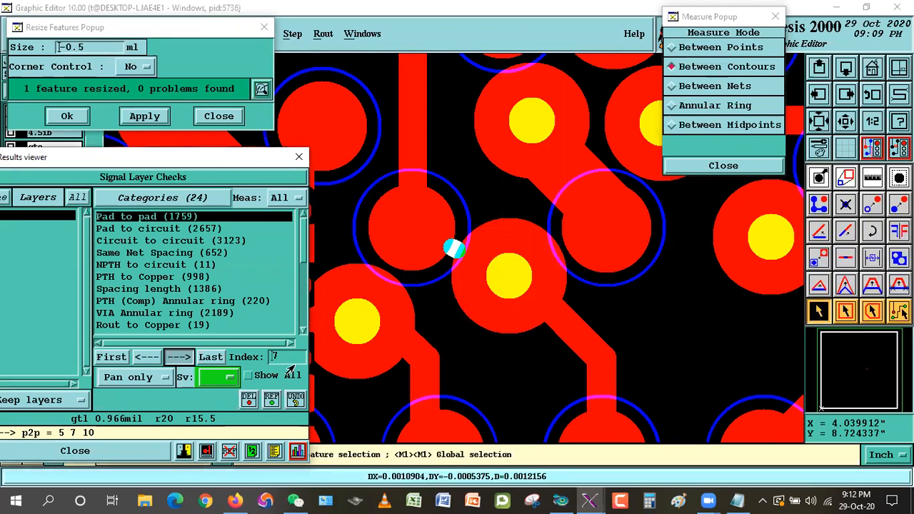
{"action": "left_click", "coordinate": [498, 236]}
{"action": "left_click", "coordinate": [129, 116]}
Step: Measure the contour gap between the eighth violation's BGA pad and the adjacent drilled via pad, then return to single-feature selection
{"action": "left_click", "coordinate": [718, 68]}
{"action": "left_click", "coordinate": [500, 254]}
{"action": "left_click", "coordinate": [444, 274]}
{"action": "left_click", "coordinate": [460, 279]}
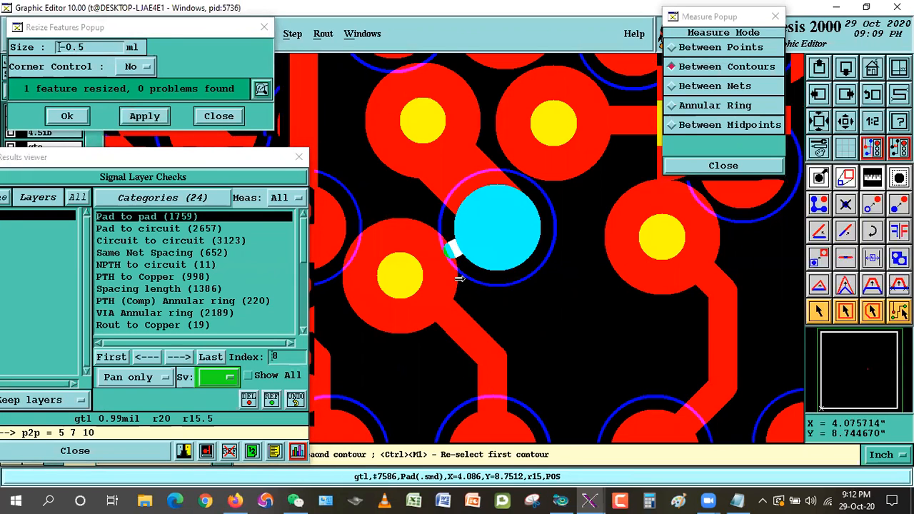
{"action": "left_click", "coordinate": [494, 347]}
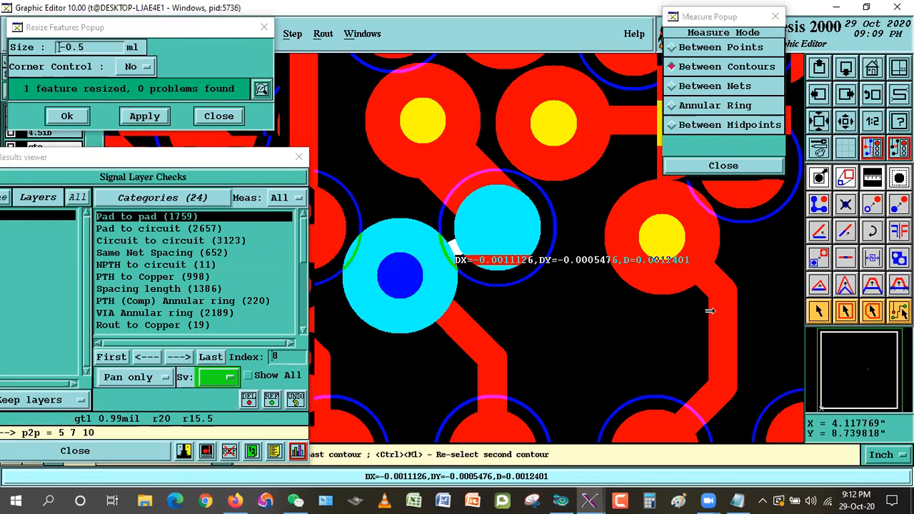
{"action": "left_click", "coordinate": [818, 311]}
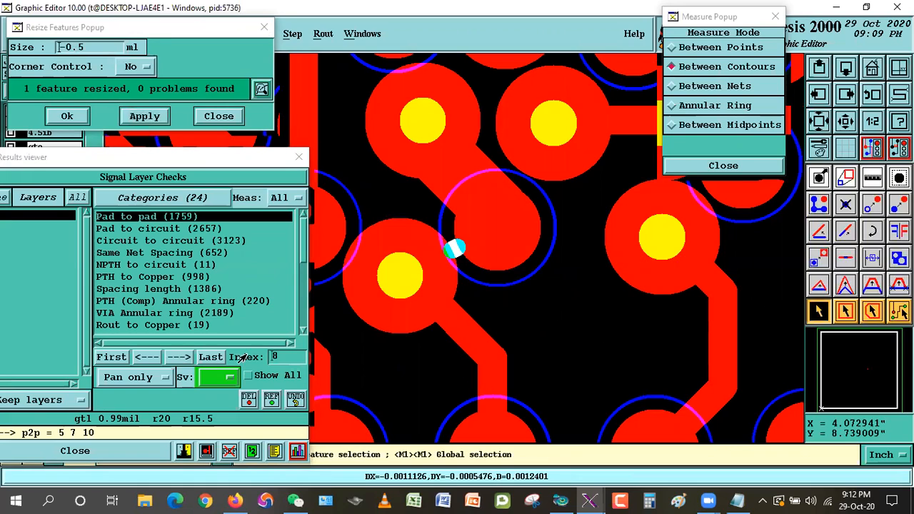
Step: Close the measurement and resize popups and display gts over gtl in place of bga and drl, with the whole board in view
{"action": "left_click", "coordinate": [869, 68]}
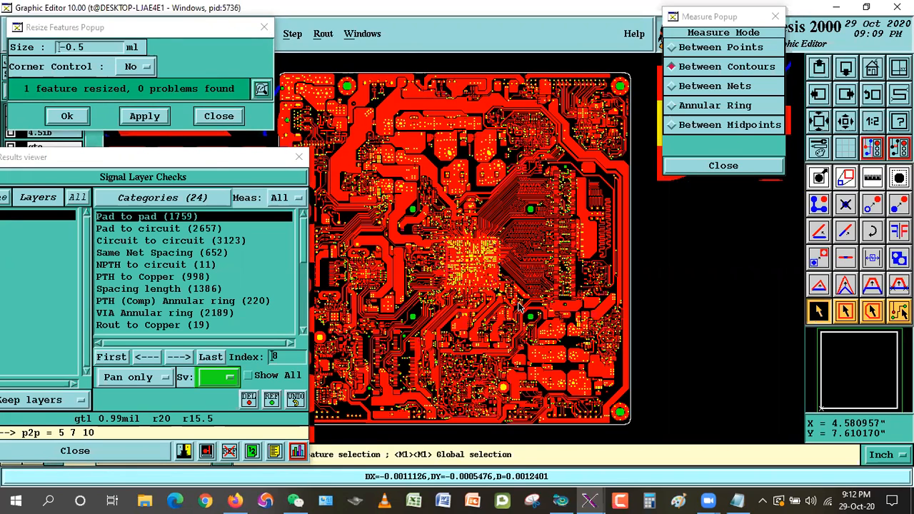
{"action": "left_click", "coordinate": [701, 167]}
{"action": "left_click", "coordinate": [208, 119]}
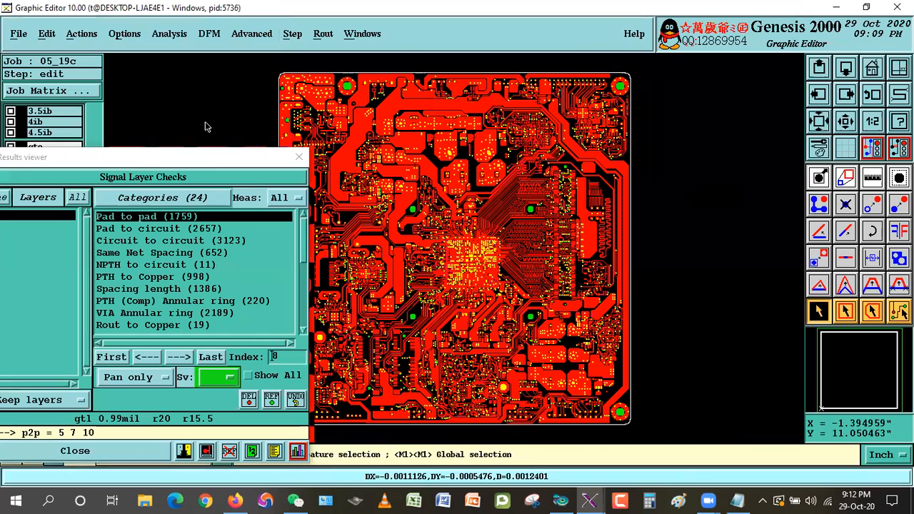
{"action": "left_click", "coordinate": [169, 159]}
{"action": "left_click", "coordinate": [42, 253]}
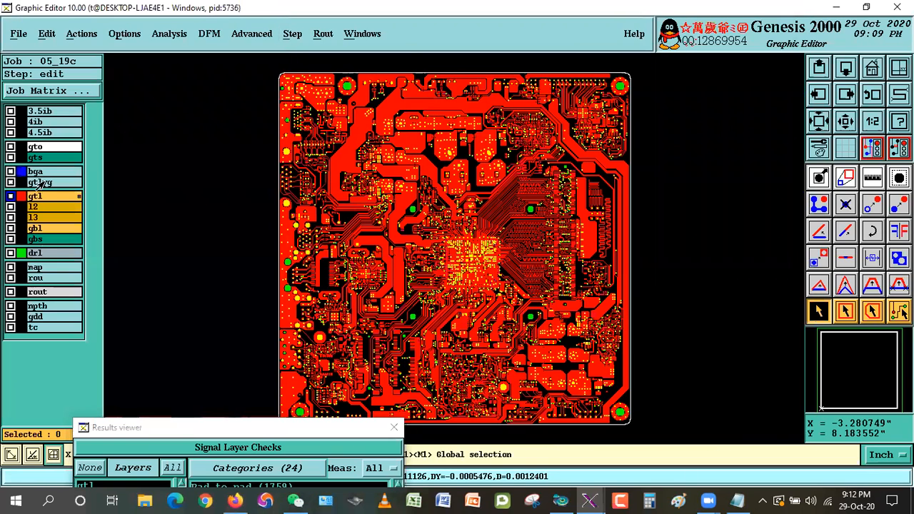
{"action": "left_click", "coordinate": [35, 175]}
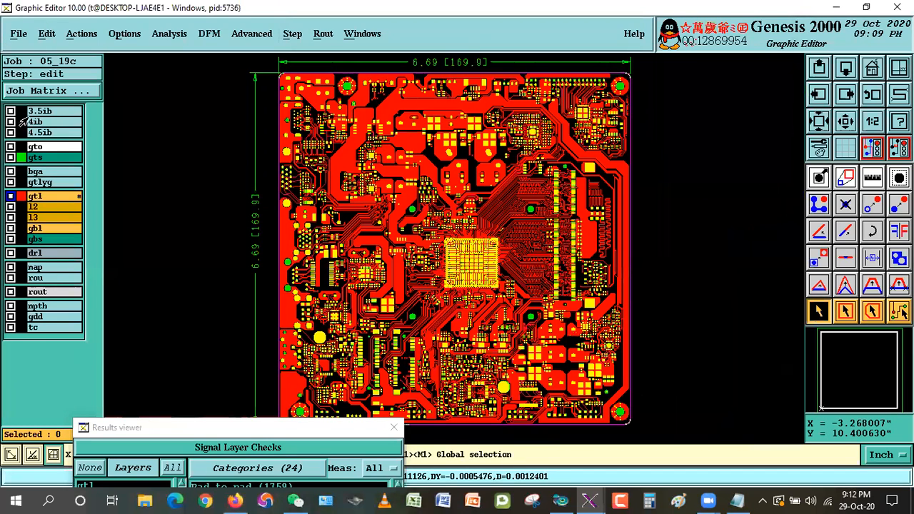
Step: Switch to job 01_19c's graphic editor and run Signal Layer Checks on gbl, despite its existing results
{"action": "left_click", "coordinate": [587, 500]}
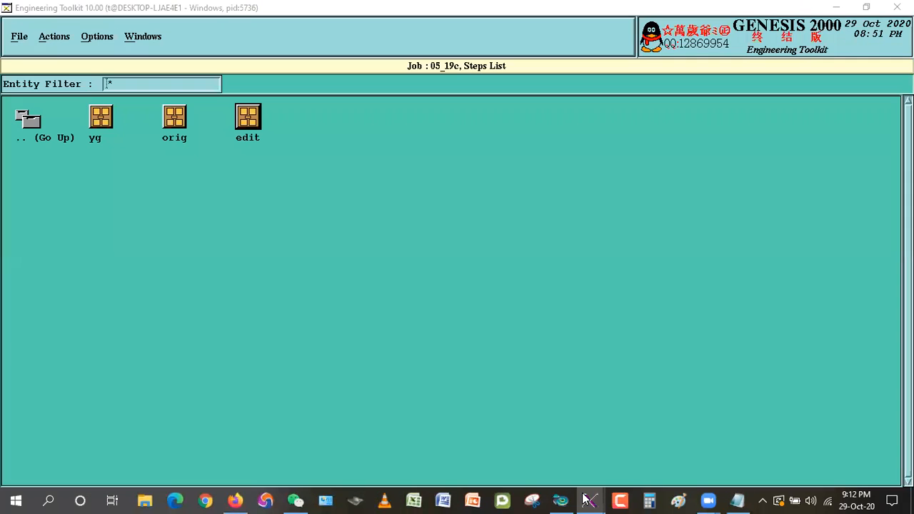
{"action": "mouse_move", "coordinate": [588, 500]}
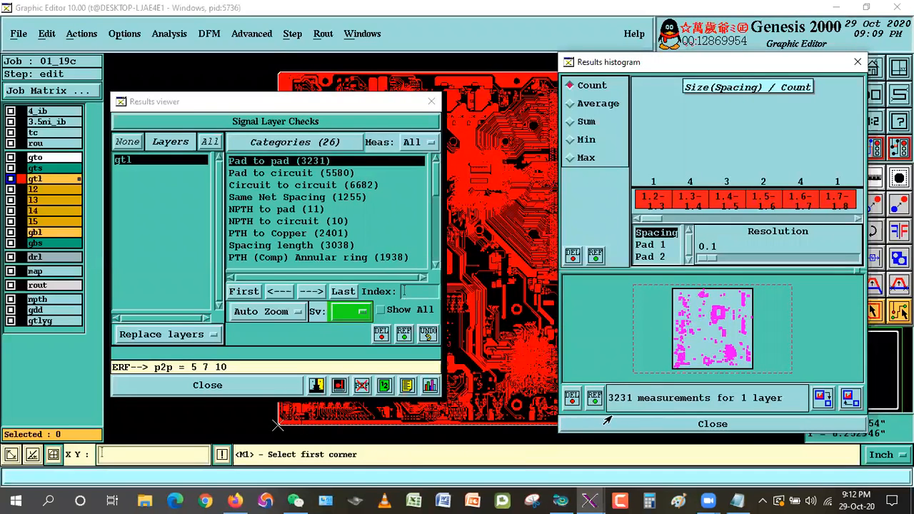
{"action": "left_click", "coordinate": [718, 426]}
{"action": "left_click", "coordinate": [36, 232]}
{"action": "left_click_drag", "start_coordinate": [283, 102], "coordinate": [649, 90]}
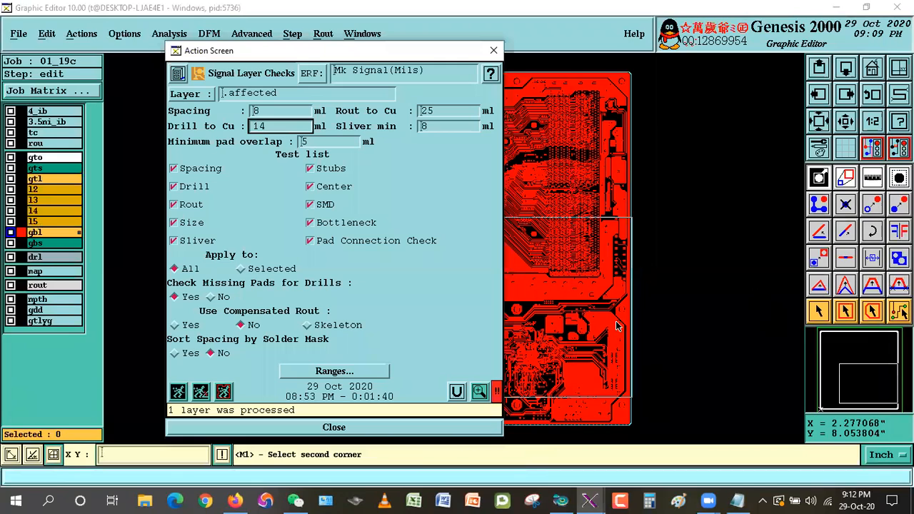
{"action": "left_click", "coordinate": [362, 289]}
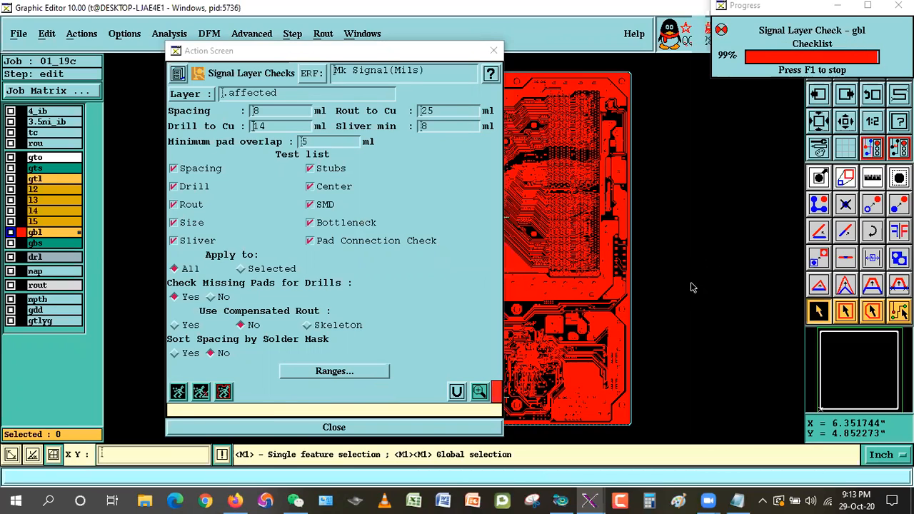
Step: Examine gbl's pad-to-pad spacing in the results histogram at 0.1 resolution, then close the results windows
{"action": "left_click", "coordinate": [460, 392]}
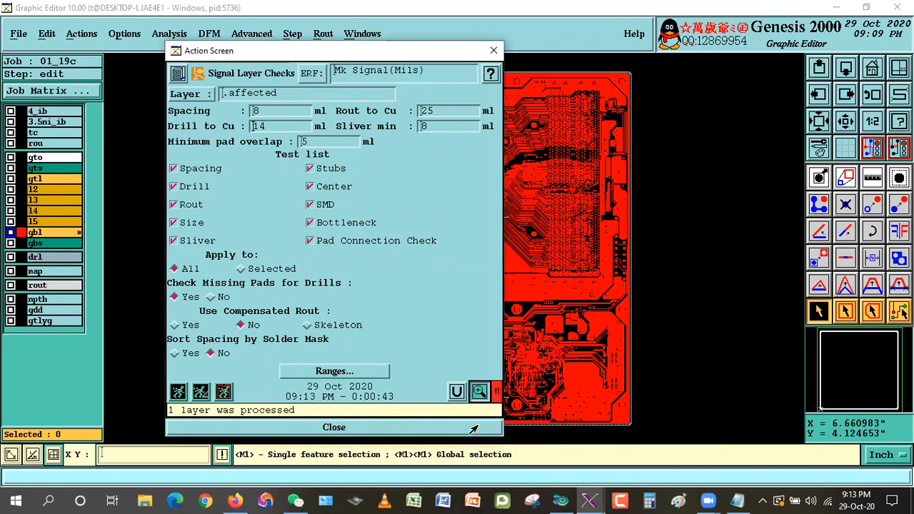
{"action": "left_click", "coordinate": [401, 429]}
{"action": "left_click_drag", "start_coordinate": [202, 34], "coordinate": [764, 75]}
{"action": "left_click_drag", "start_coordinate": [734, 269], "coordinate": [672, 270]}
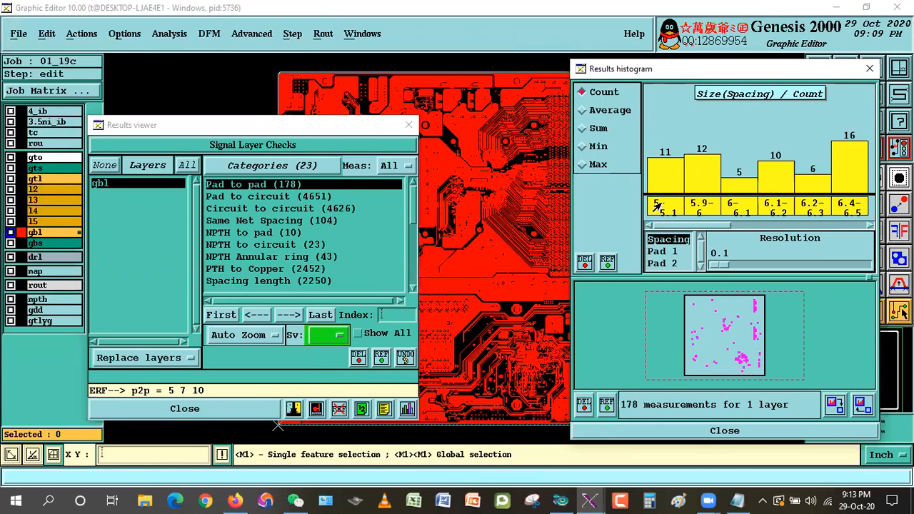
{"action": "left_click", "coordinate": [692, 432]}
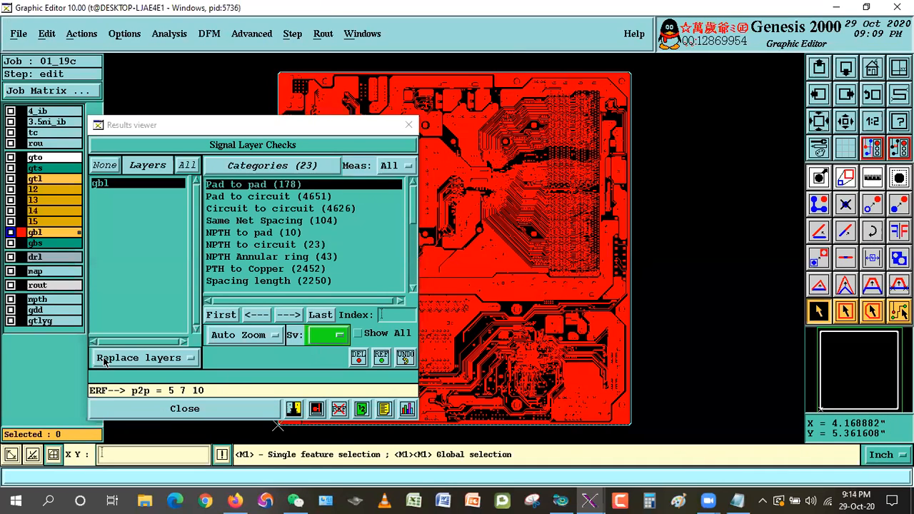
{"action": "left_click", "coordinate": [113, 409]}
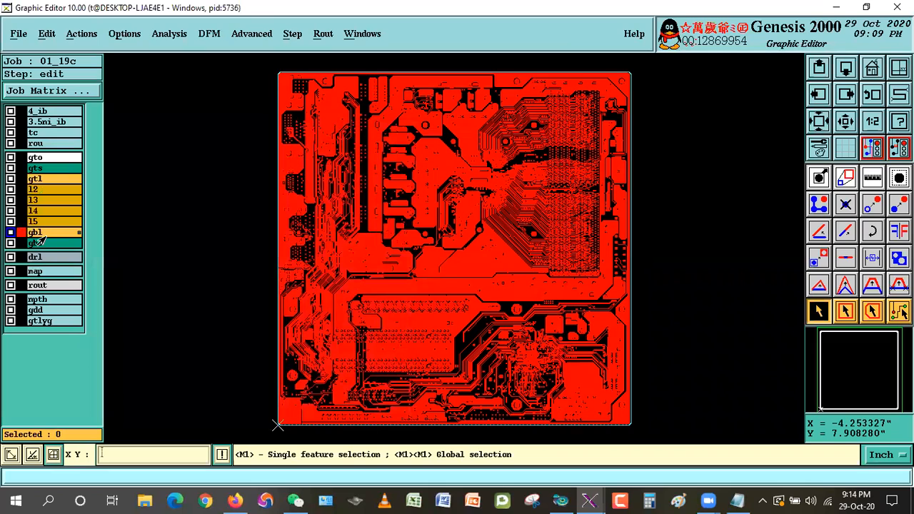
Step: Replace gbl with gtl as the work layer, briefly overlaying gto on it for comparison
{"action": "left_click", "coordinate": [38, 233]}
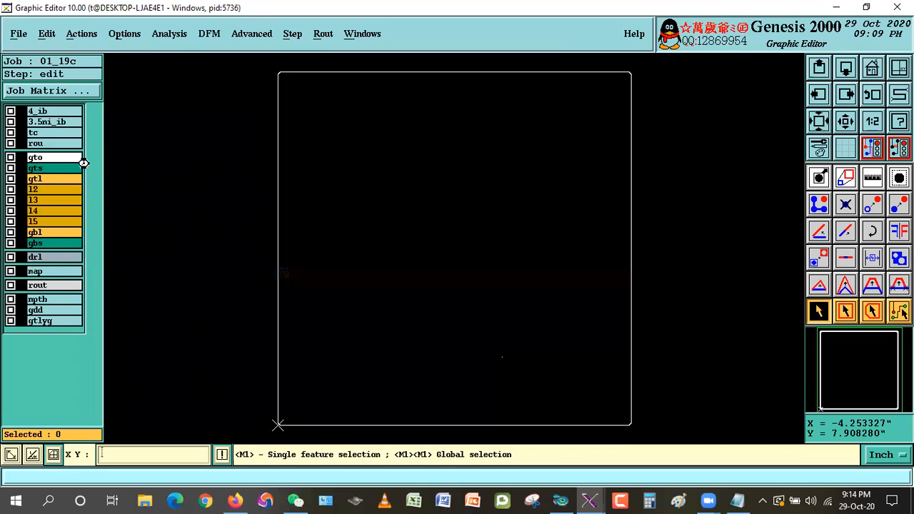
{"action": "left_click", "coordinate": [67, 178]}
{"action": "left_click", "coordinate": [36, 158]}
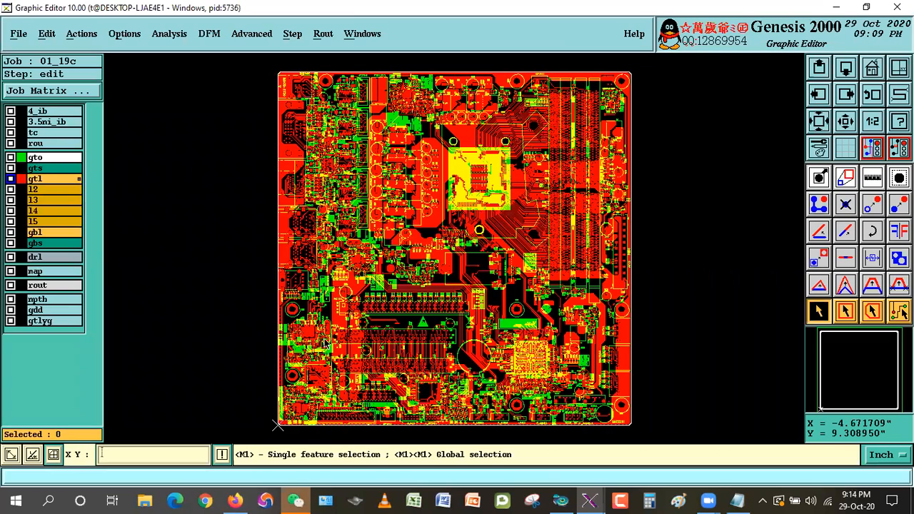
{"action": "left_click", "coordinate": [48, 170]}
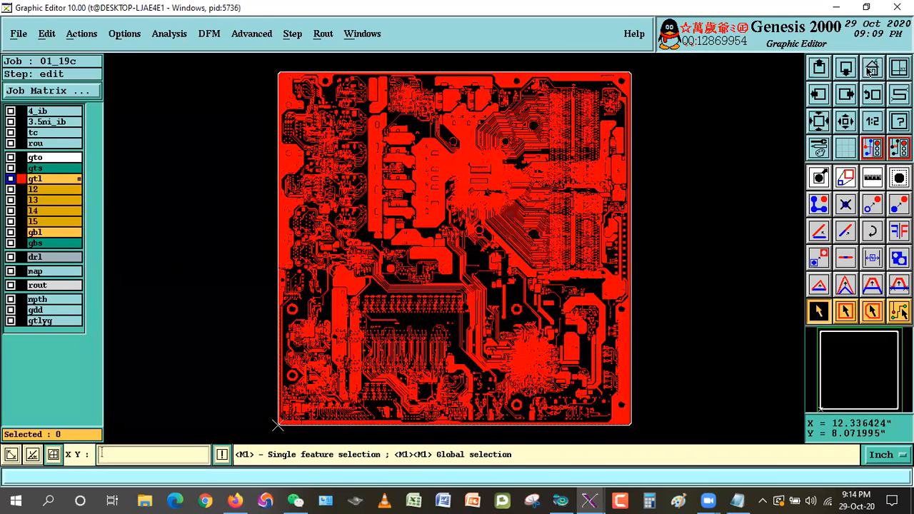
{"action": "left_click", "coordinate": [874, 68]}
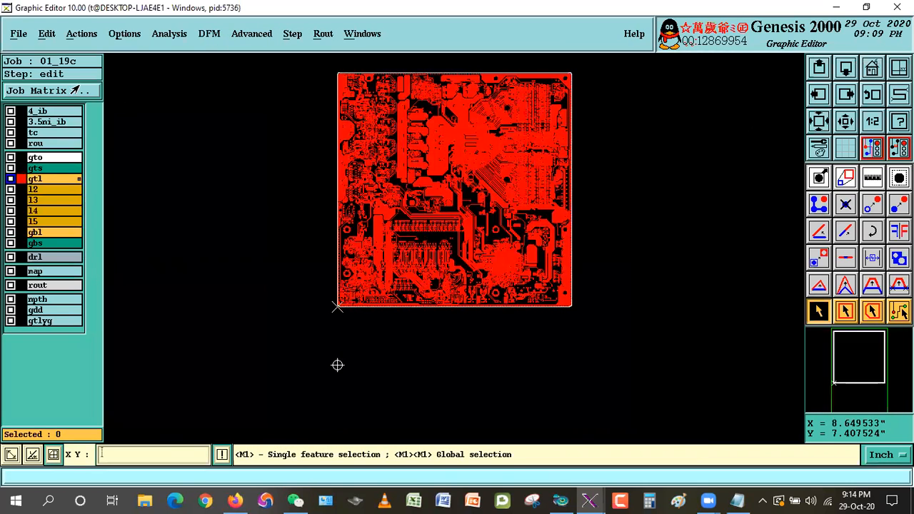
Step: Rerun Signal Layer Checks on gtl in job 01_19c with the same parameters
{"action": "left_click", "coordinate": [169, 34]}
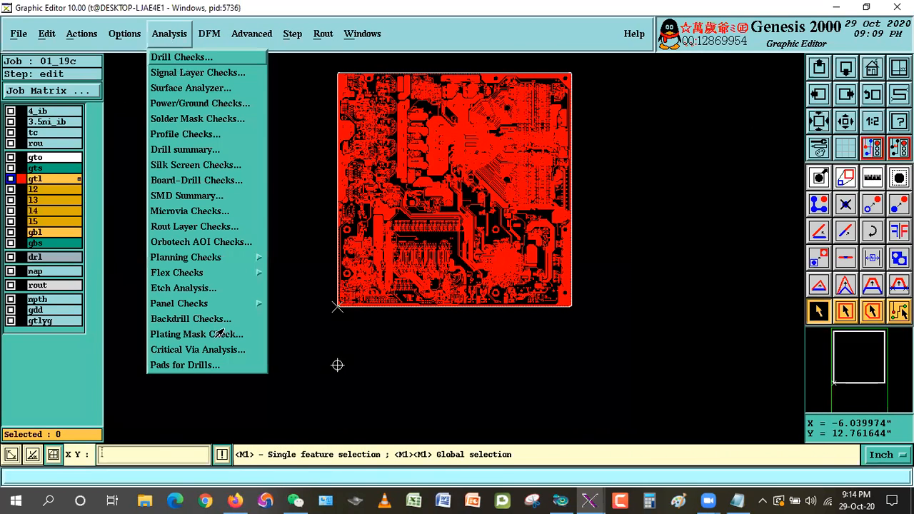
{"action": "left_click", "coordinate": [198, 72]}
{"action": "left_click", "coordinate": [248, 381]}
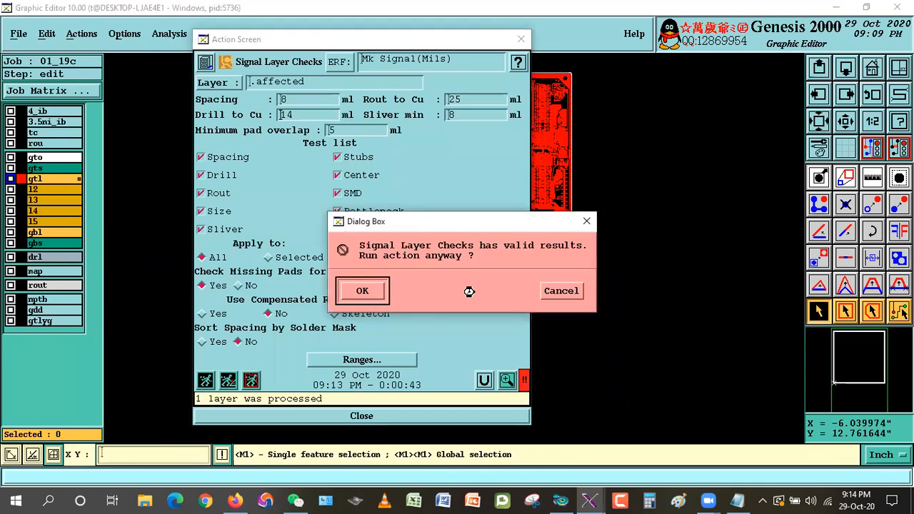
{"action": "key", "text": "Return"}
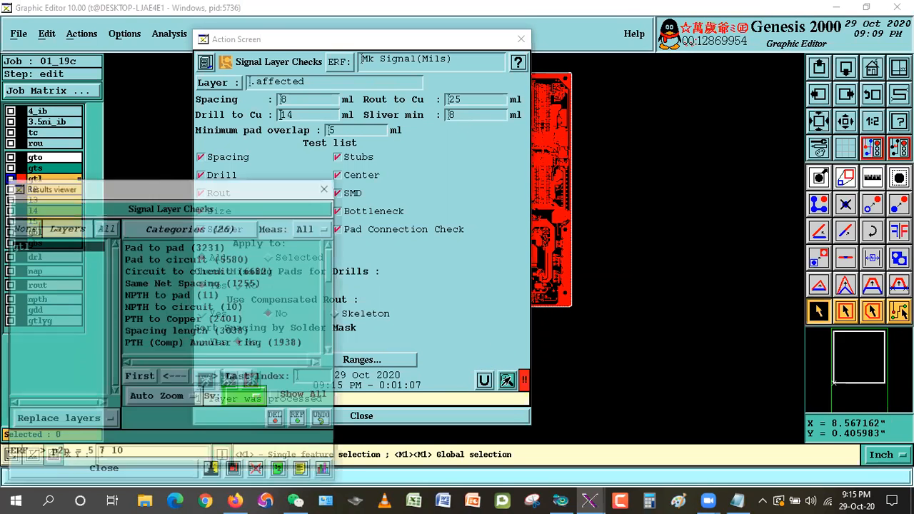
Step: Examine gtl's Pad to circuit spacing distribution in the results histogram at 0.1 resolution
{"action": "left_click_drag", "start_coordinate": [229, 188], "coordinate": [306, 74]}
{"action": "left_click", "coordinate": [264, 145]}
{"action": "left_click", "coordinate": [404, 358]}
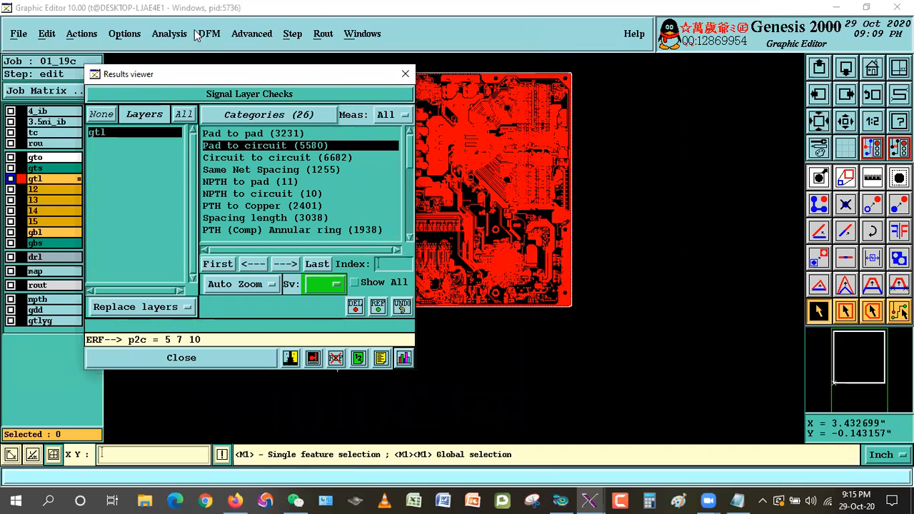
{"action": "left_click_drag", "start_coordinate": [161, 27], "coordinate": [774, 84]}
{"action": "left_click_drag", "start_coordinate": [785, 282], "coordinate": [755, 282]}
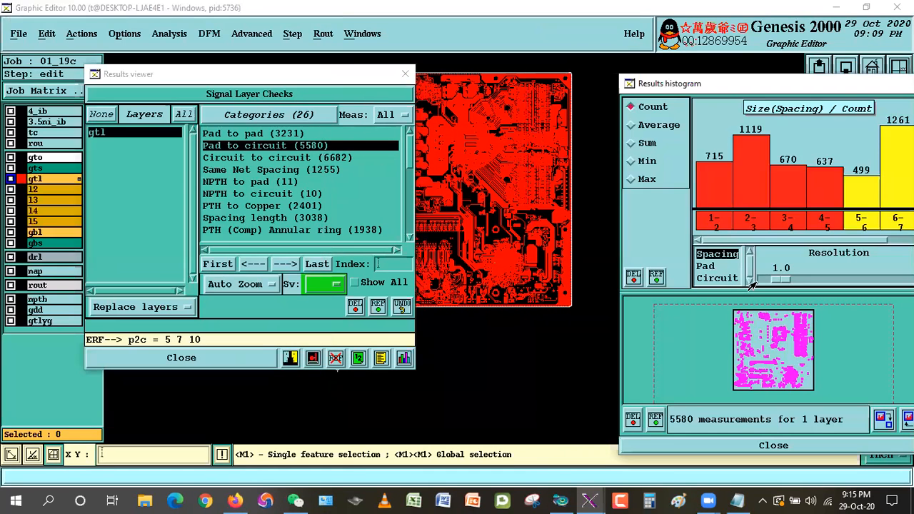
{"action": "left_click_drag", "start_coordinate": [846, 85], "coordinate": [818, 139]}
{"action": "left_click", "coordinate": [872, 61]}
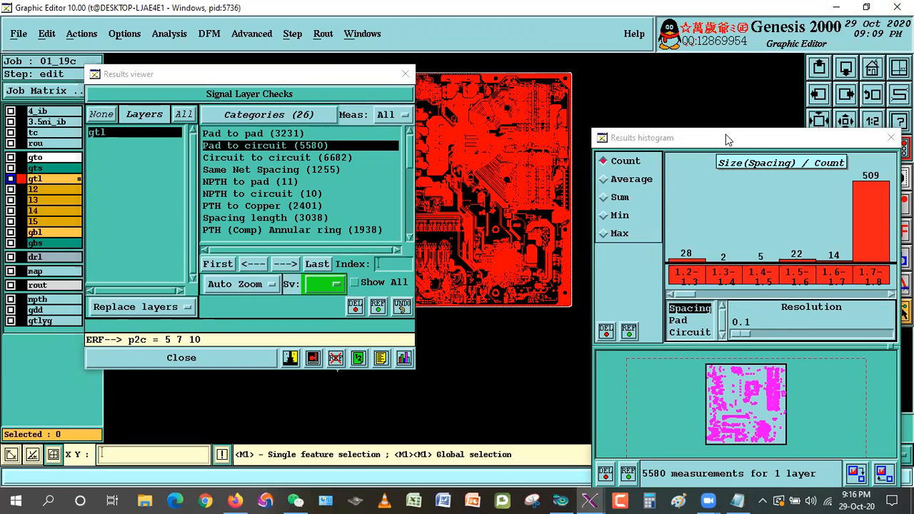
Step: Move the results windows aside, frame the dense diagonal traces on gtl and globally select all lines matching one trace's width
{"action": "left_click_drag", "start_coordinate": [714, 138], "coordinate": [793, 253]}
{"action": "left_click_drag", "start_coordinate": [214, 73], "coordinate": [139, 315]}
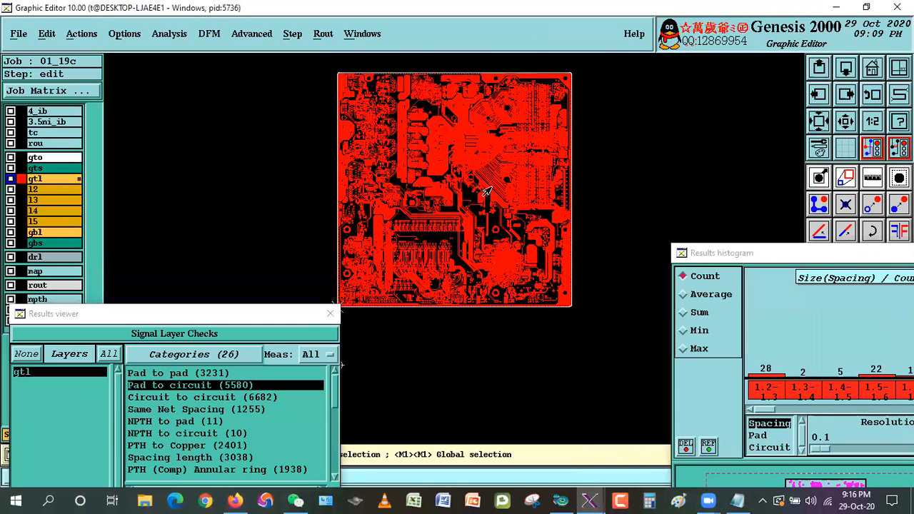
{"action": "left_click_drag", "start_coordinate": [472, 172], "coordinate": [505, 187]}
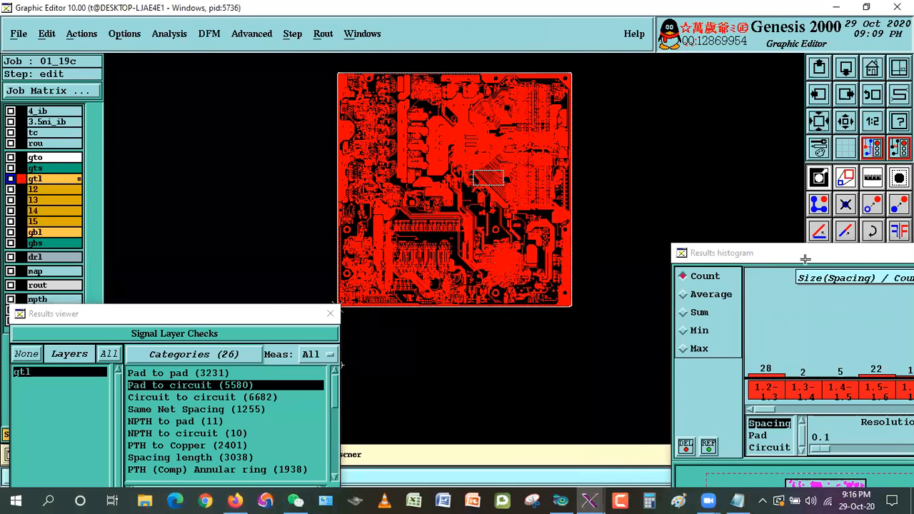
{"action": "left_click_drag", "start_coordinate": [805, 257], "coordinate": [732, 257]}
{"action": "left_click", "coordinate": [467, 204]}
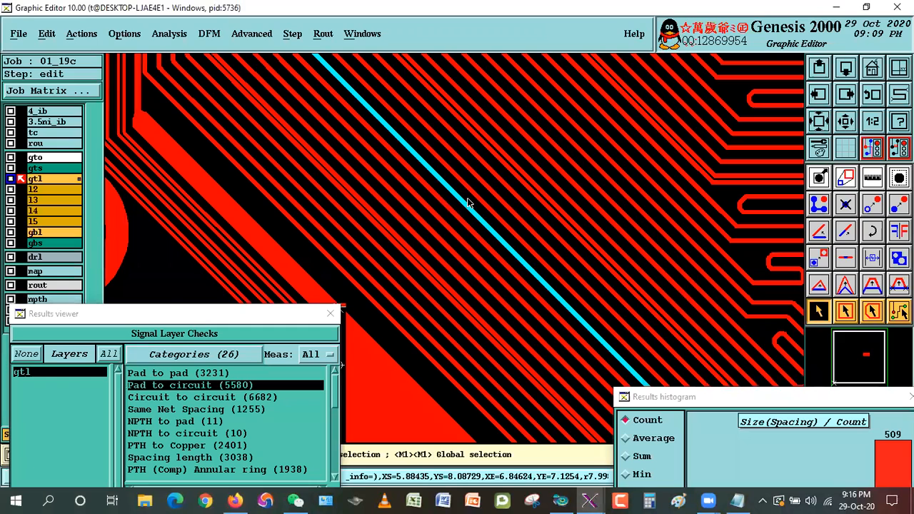
{"action": "double_click", "coordinate": [519, 332]}
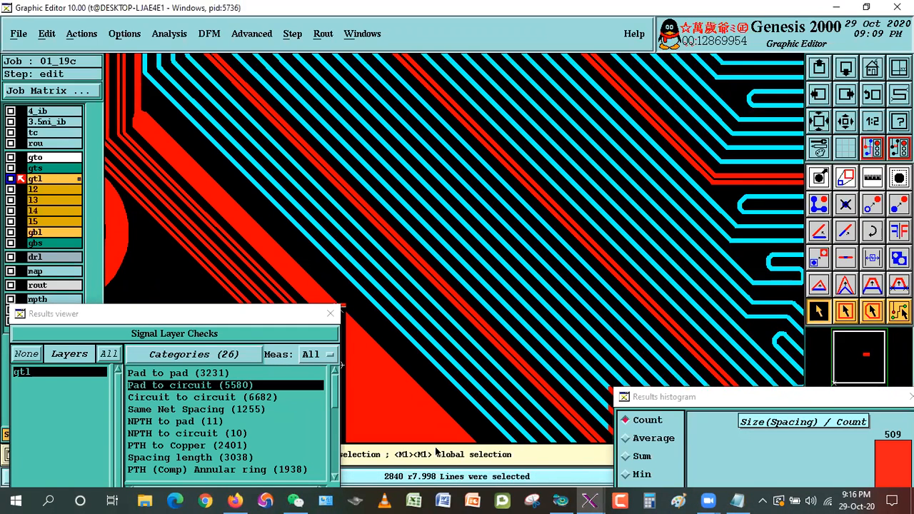
Step: Clear the global selection and select individual diagonal traces one at a time to check their line width
{"action": "left_click", "coordinate": [215, 240]}
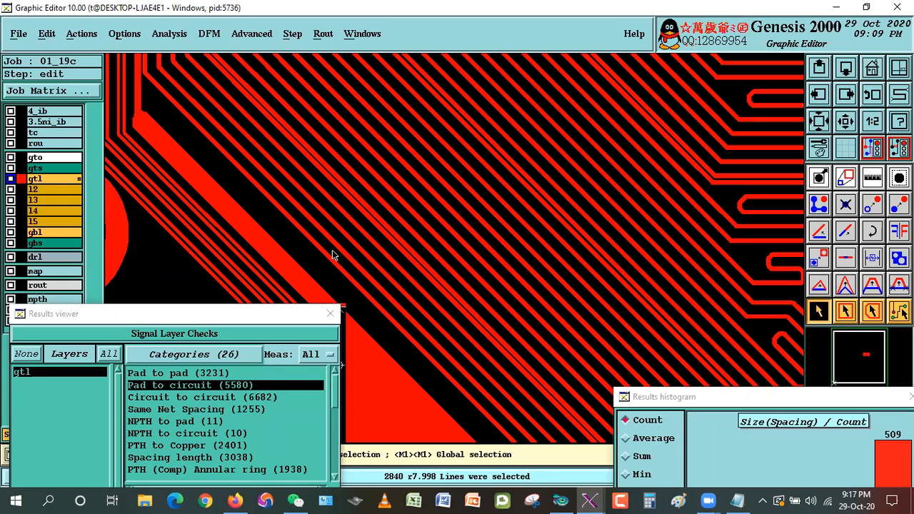
{"action": "left_click", "coordinate": [425, 252]}
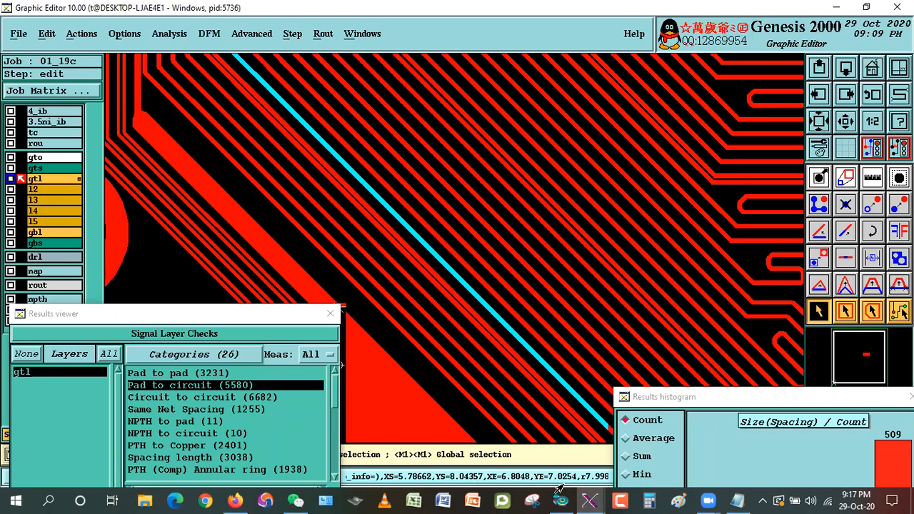
{"action": "left_click_drag", "start_coordinate": [691, 401], "coordinate": [814, 400]}
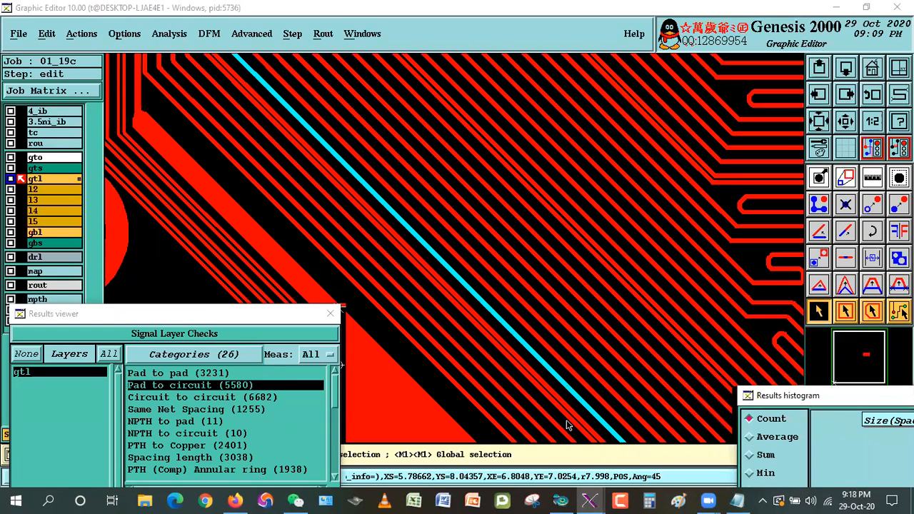
{"action": "left_click", "coordinate": [441, 392]}
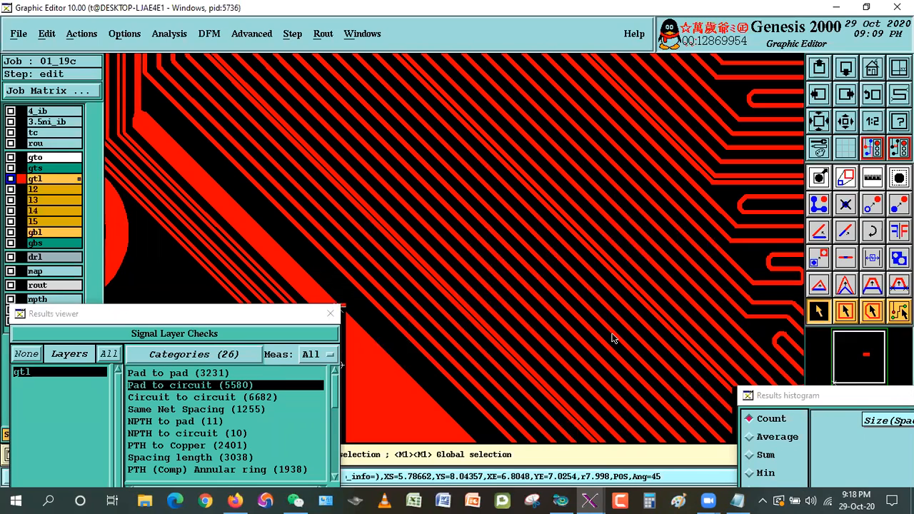
{"action": "left_click", "coordinate": [518, 282]}
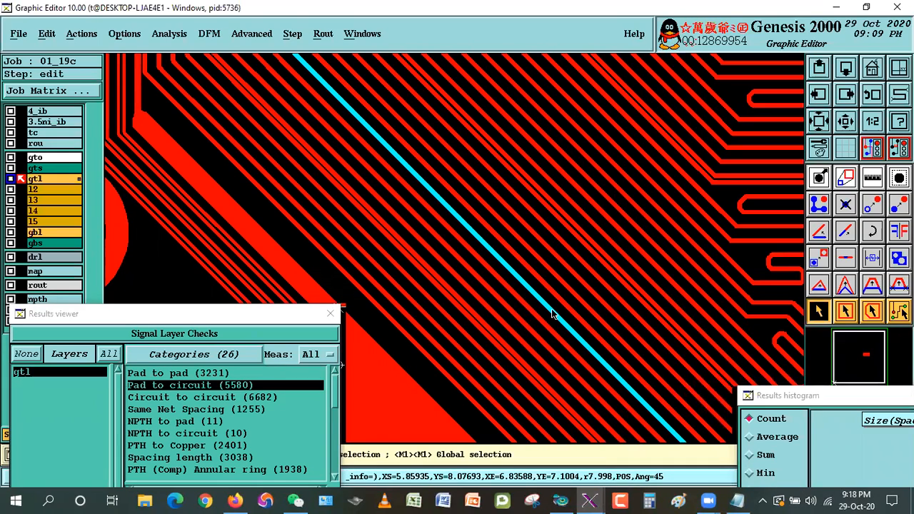
Step: Clear the gtl selection, make gtlyg the work layer and globally select all lines matching one diagonal trace's width
{"action": "left_click", "coordinate": [427, 375]}
{"action": "left_click_drag", "start_coordinate": [78, 322], "coordinate": [102, 424]}
{"action": "left_click", "coordinate": [41, 327]}
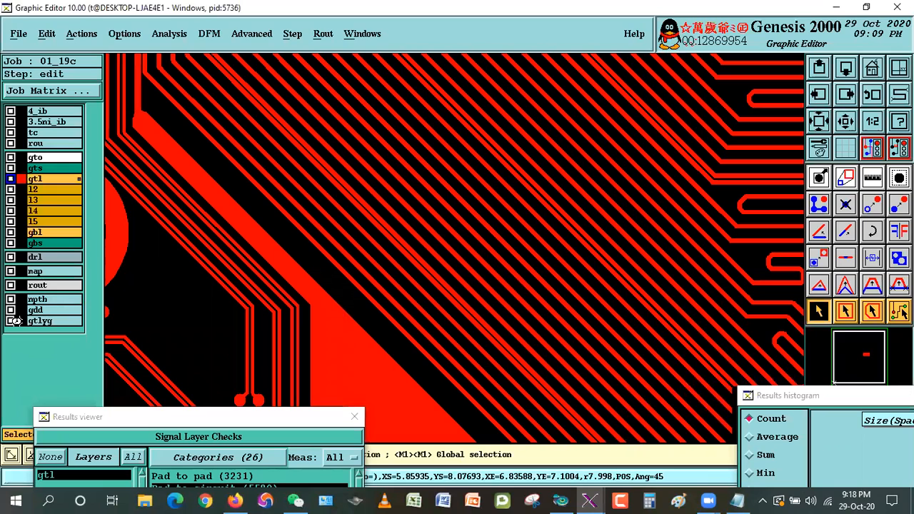
{"action": "left_click", "coordinate": [511, 330]}
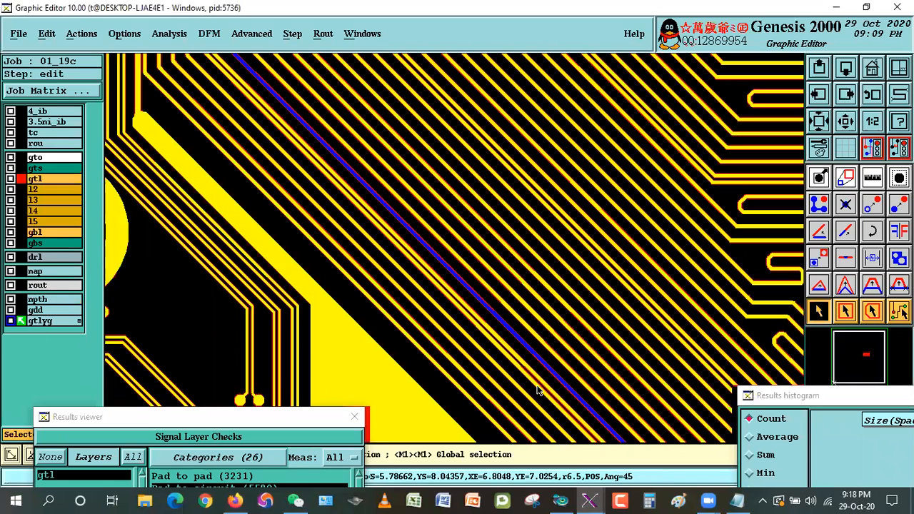
{"action": "double_click", "coordinate": [420, 480]}
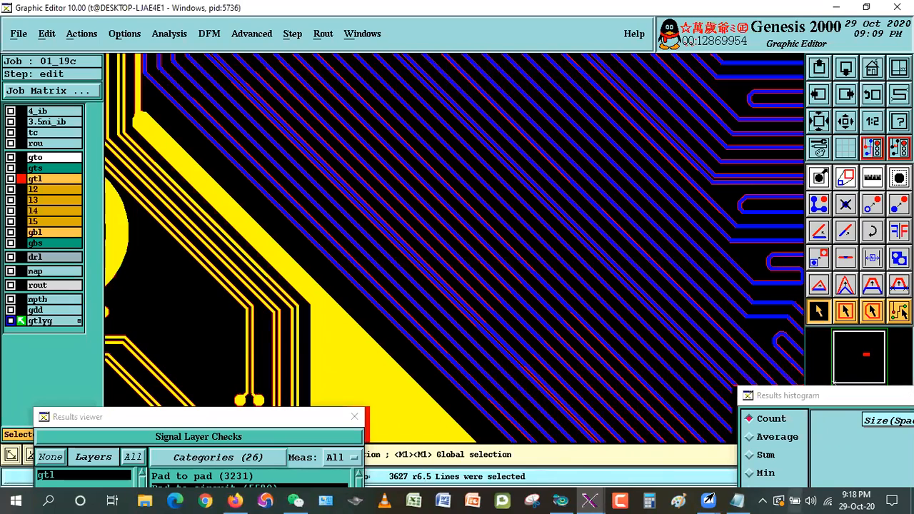
Step: Switch to Calculator and add 0.7 to 6.5
{"action": "left_click", "coordinate": [662, 503]}
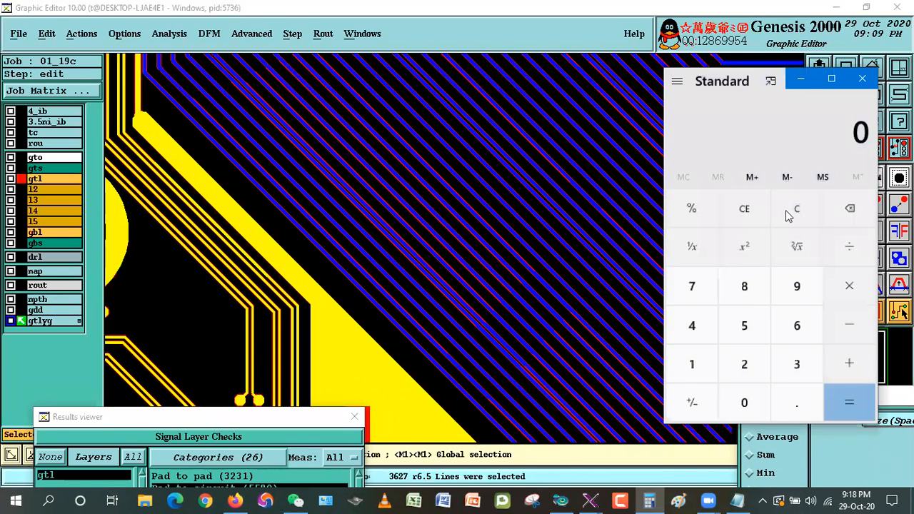
{"action": "left_click", "coordinate": [797, 331]}
{"action": "left_click", "coordinate": [797, 403]}
{"action": "left_click", "coordinate": [761, 346]}
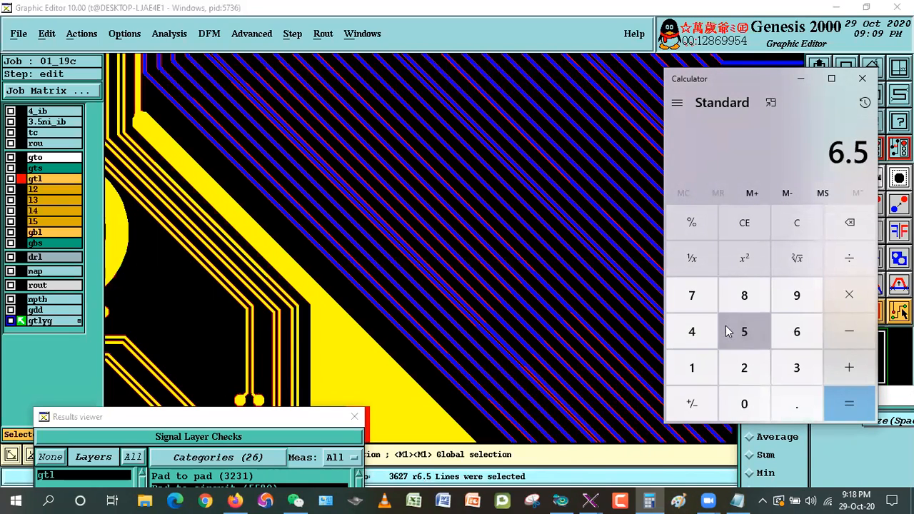
{"action": "left_click", "coordinate": [850, 367]}
{"action": "left_click", "coordinate": [747, 403]}
{"action": "left_click", "coordinate": [798, 403]}
{"action": "left_click", "coordinate": [707, 312]}
{"action": "left_click", "coordinate": [844, 403]}
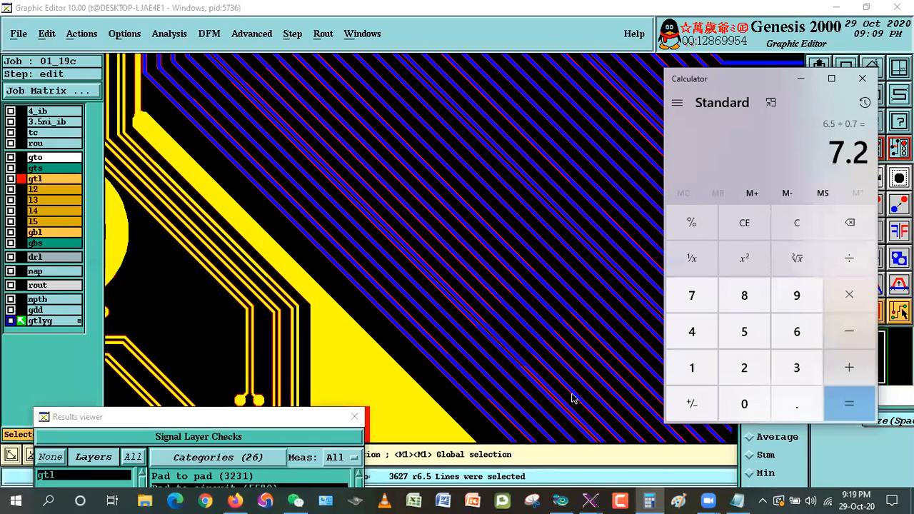
Step: Globally select the corresponding diagonal lines on gtl, subtract 8 from the Calculator result and clear the selection
{"action": "left_click", "coordinate": [34, 322]}
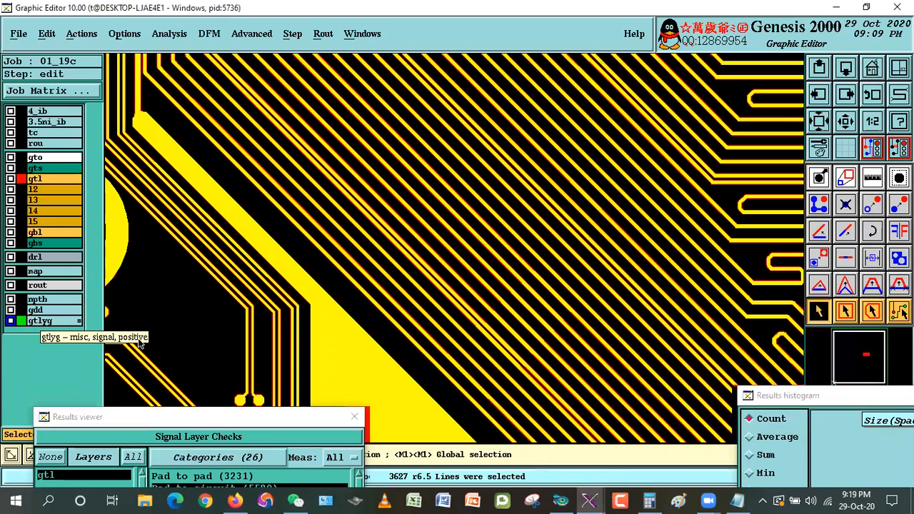
{"action": "double_click", "coordinate": [531, 349]}
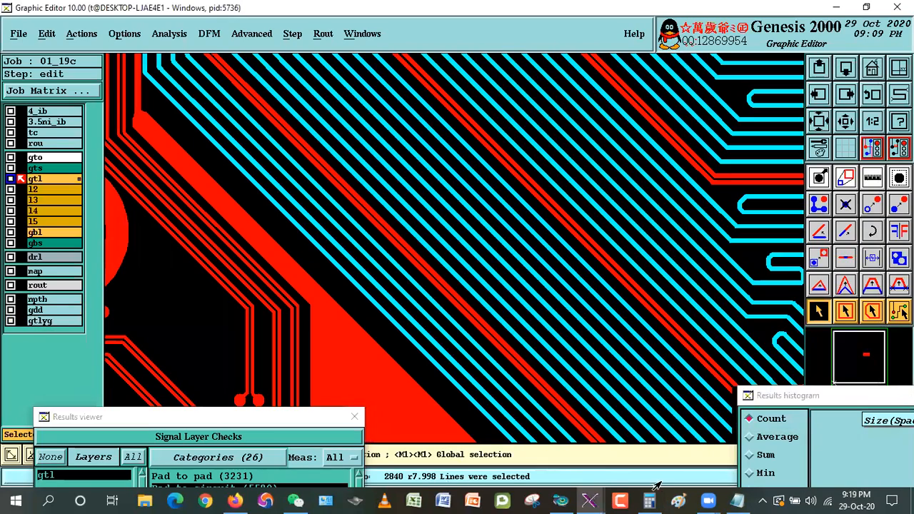
{"action": "left_click", "coordinate": [649, 501]}
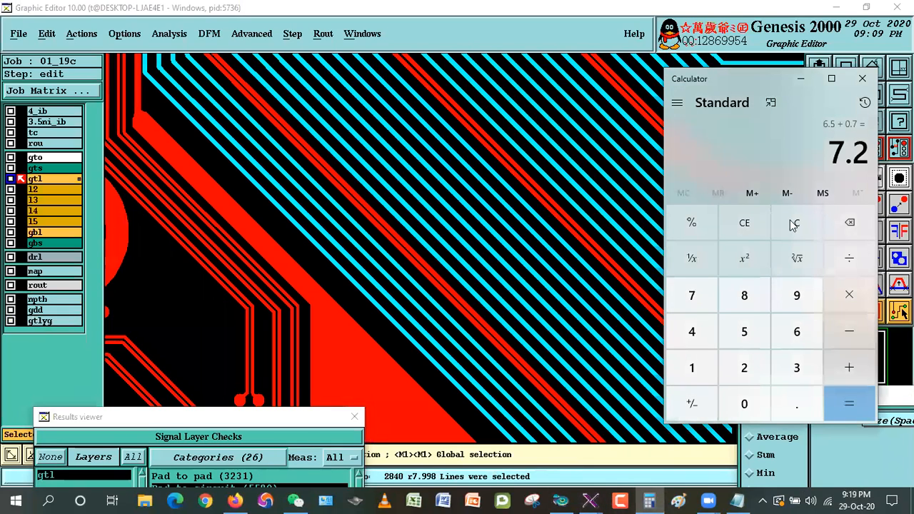
{"action": "left_click", "coordinate": [849, 331]}
{"action": "left_click", "coordinate": [744, 295]}
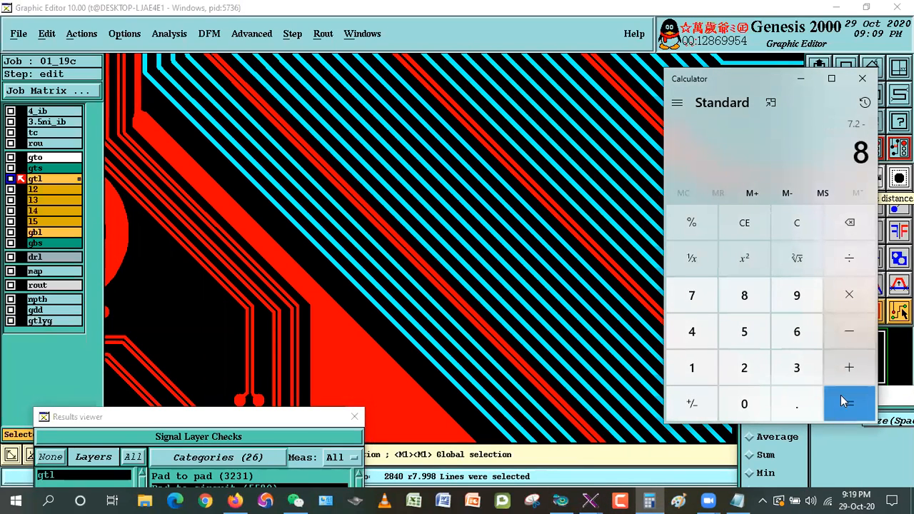
{"action": "left_click", "coordinate": [840, 395]}
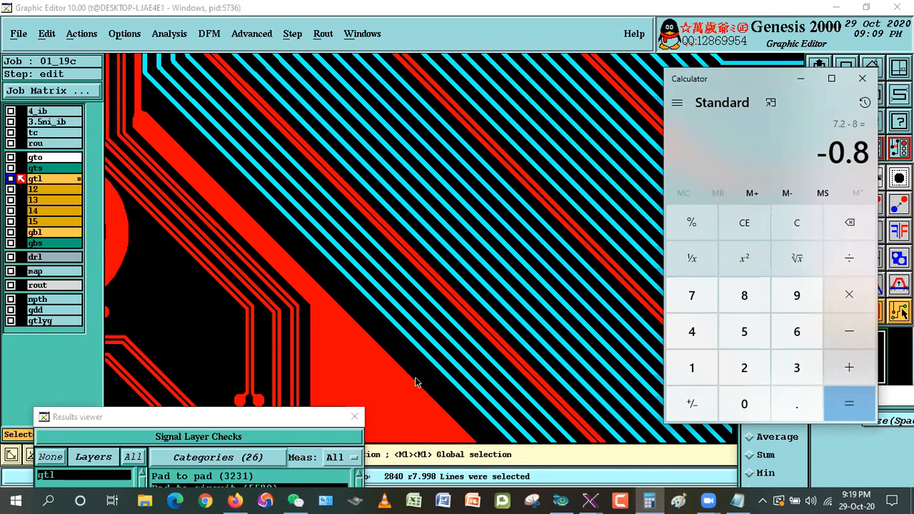
{"action": "left_click", "coordinate": [422, 338]}
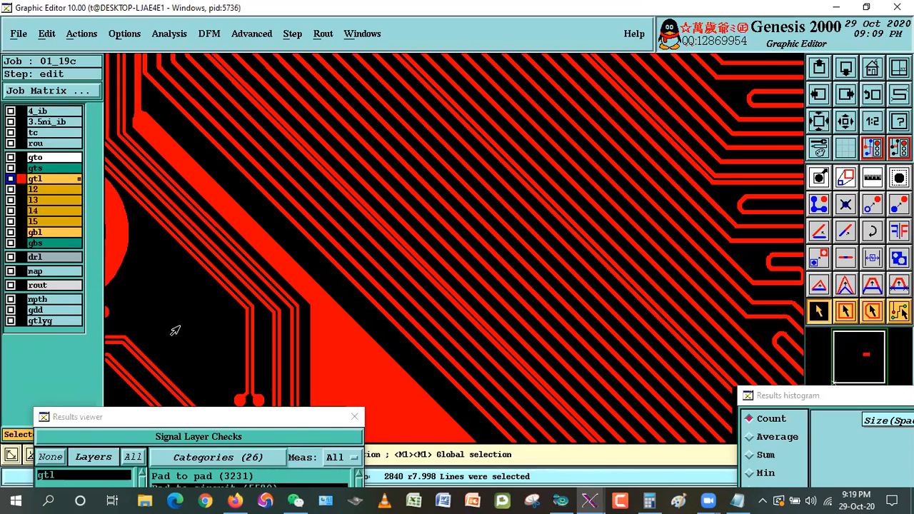
Step: Show the first Pad to circuit measurement on gtl with the results windows arranged around the drawing
{"action": "left_click_drag", "start_coordinate": [189, 417], "coordinate": [190, 265]}
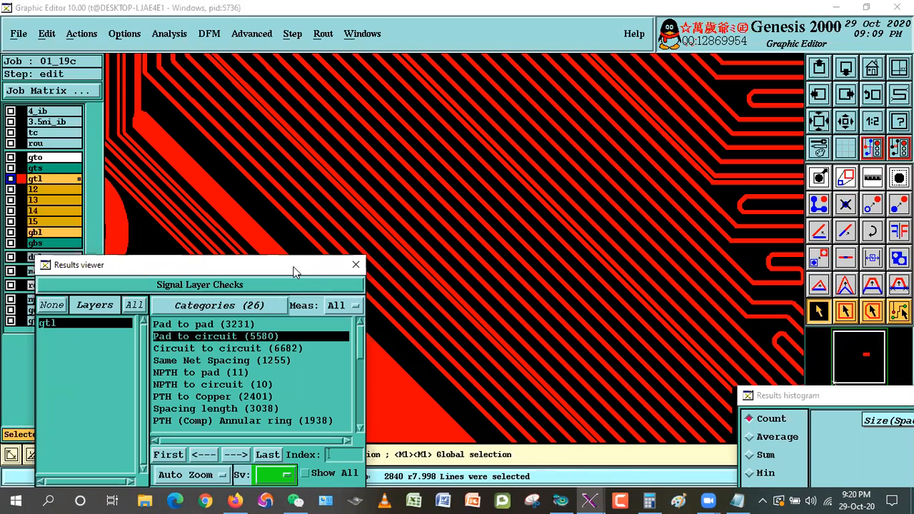
{"action": "left_click_drag", "start_coordinate": [266, 270], "coordinate": [239, 275]}
{"action": "left_click", "coordinate": [872, 70]}
{"action": "left_click_drag", "start_coordinate": [833, 397], "coordinate": [747, 142]}
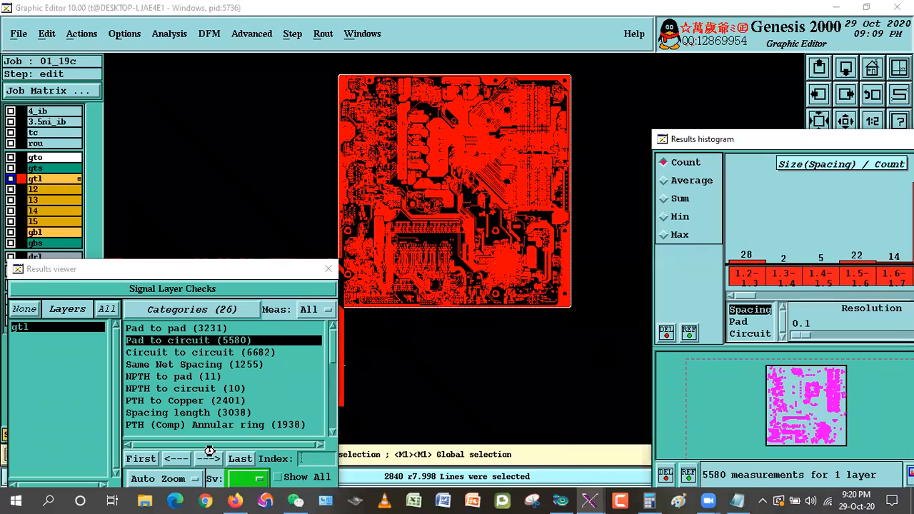
{"action": "left_click", "coordinate": [141, 459]}
{"action": "left_click_drag", "start_coordinate": [798, 146], "coordinate": [848, 230]}
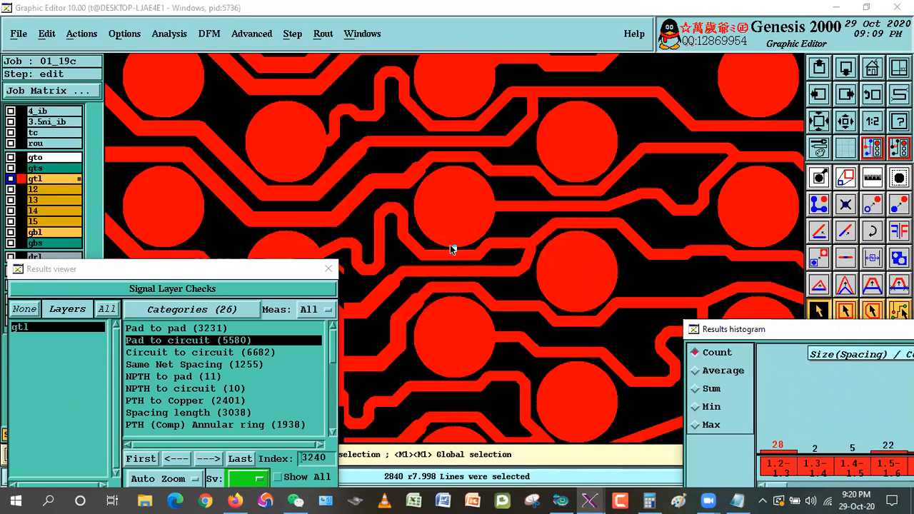
Step: Move the line triplet of the trace below the reported pad slightly towards the pad at fixed angle
{"action": "left_click_drag", "start_coordinate": [245, 270], "coordinate": [243, 338]}
{"action": "right_click", "coordinate": [525, 213]}
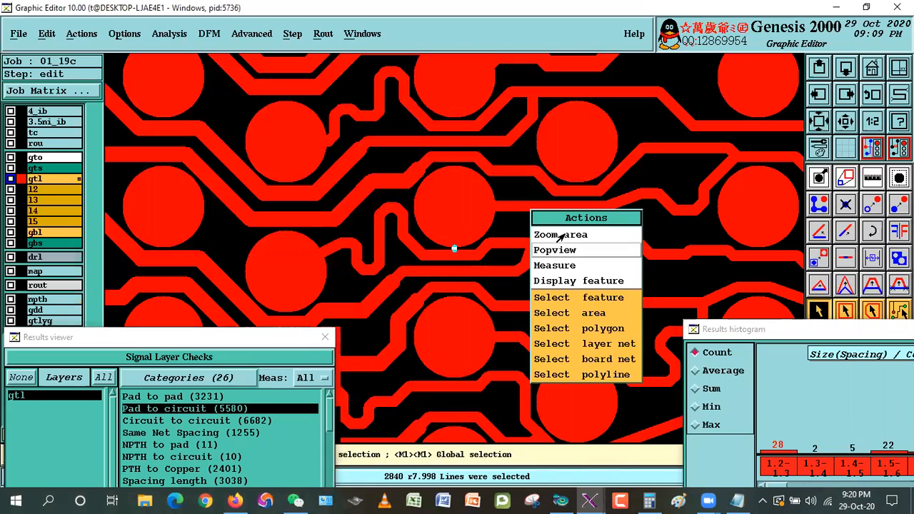
{"action": "left_click", "coordinate": [560, 237]}
{"action": "left_click", "coordinate": [520, 304]}
{"action": "left_click", "coordinate": [873, 280]}
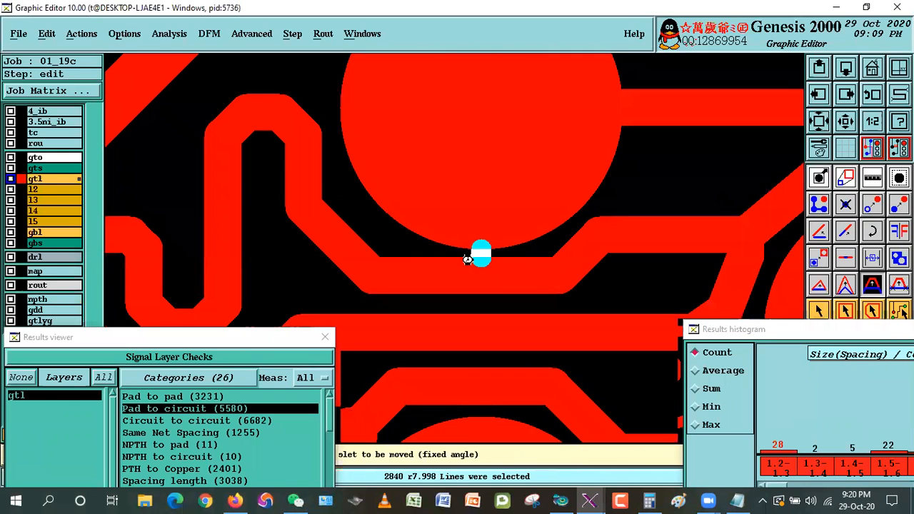
{"action": "left_click", "coordinate": [470, 269]}
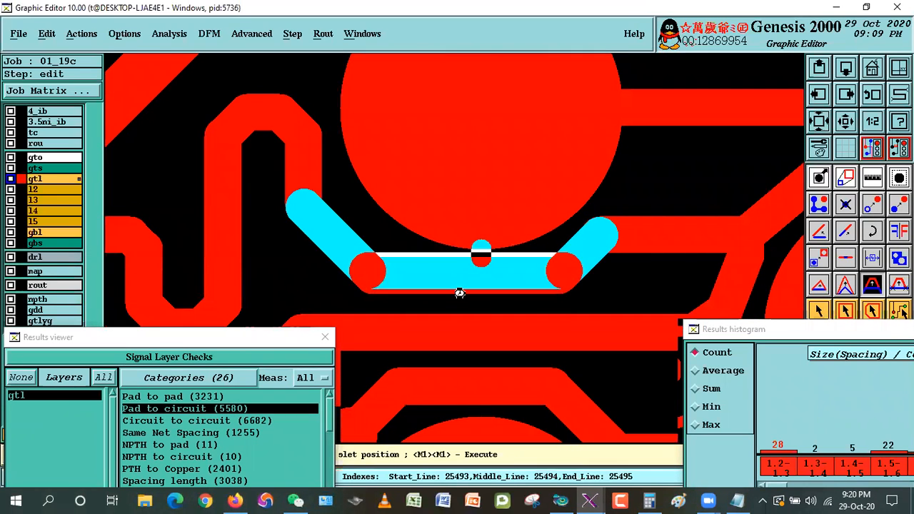
{"action": "left_click", "coordinate": [461, 293]}
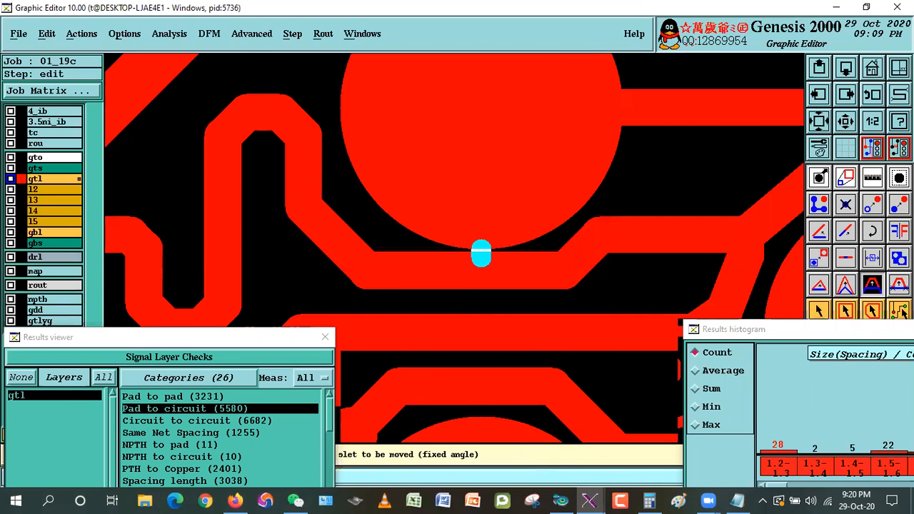
Step: Measure the spacing between the pad and the trace below it using Between Contours, and return to feature selection
{"action": "key", "text": "Page_Down"}
{"action": "left_click", "coordinate": [875, 178]}
{"action": "left_click", "coordinate": [452, 241]}
{"action": "left_click", "coordinate": [458, 269]}
{"action": "left_click", "coordinate": [849, 225]}
{"action": "left_click", "coordinate": [457, 240]}
{"action": "left_click", "coordinate": [468, 259]}
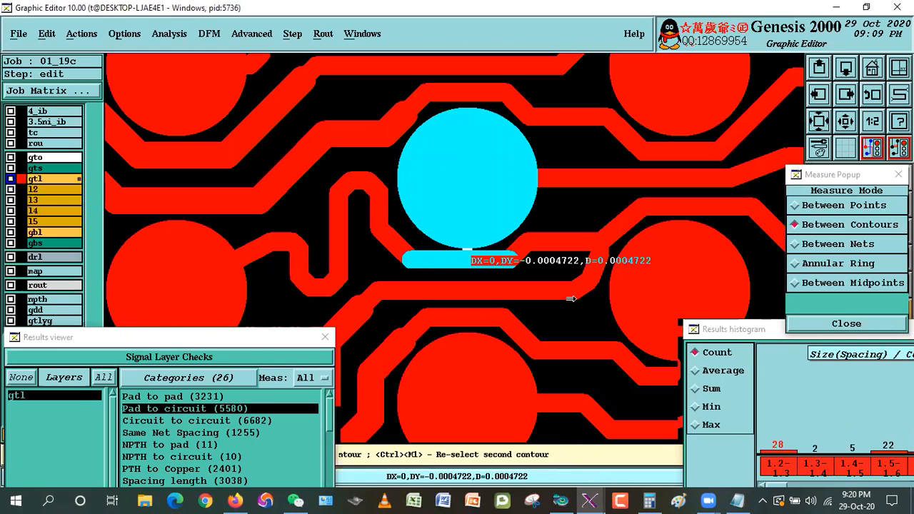
{"action": "left_click_drag", "start_coordinate": [843, 175], "coordinate": [814, 68]}
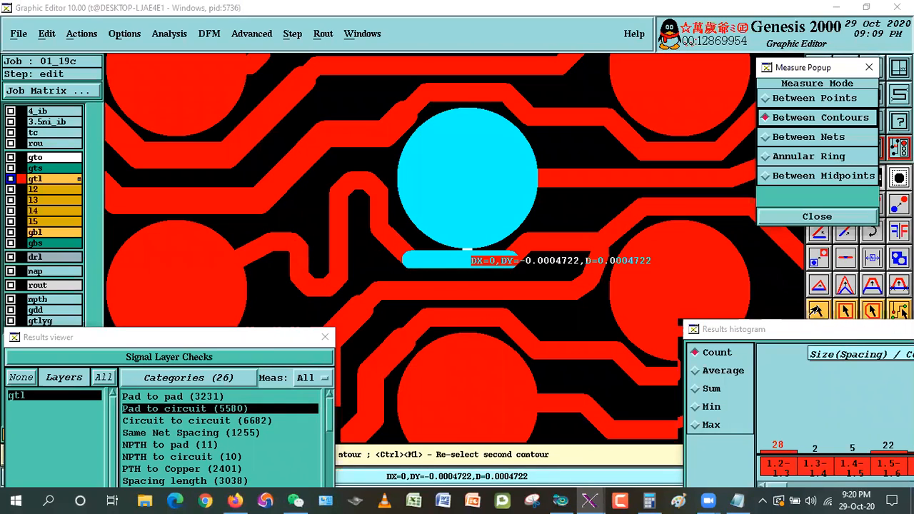
{"action": "left_click", "coordinate": [816, 309]}
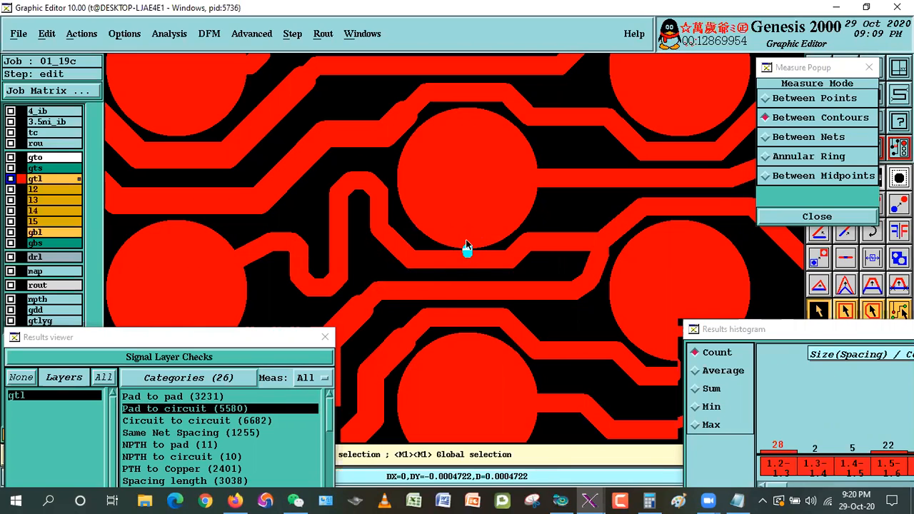
Step: Enlarge the pad-to-trace spacing area and move the measure and histogram windows clear of it
{"action": "right_click", "coordinate": [547, 193]}
{"action": "left_click", "coordinate": [560, 222]}
{"action": "left_click", "coordinate": [340, 123]}
{"action": "left_click", "coordinate": [574, 363]}
{"action": "left_click_drag", "start_coordinate": [770, 329], "coordinate": [786, 360]}
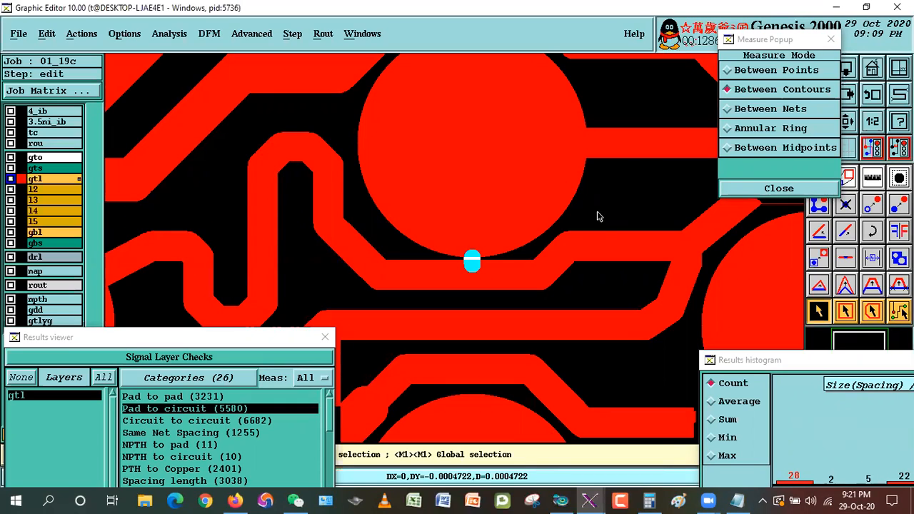
Step: Try to move the line triplet below the pad down to the neighbouring trace at fixed angle
{"action": "left_click", "coordinate": [872, 286]}
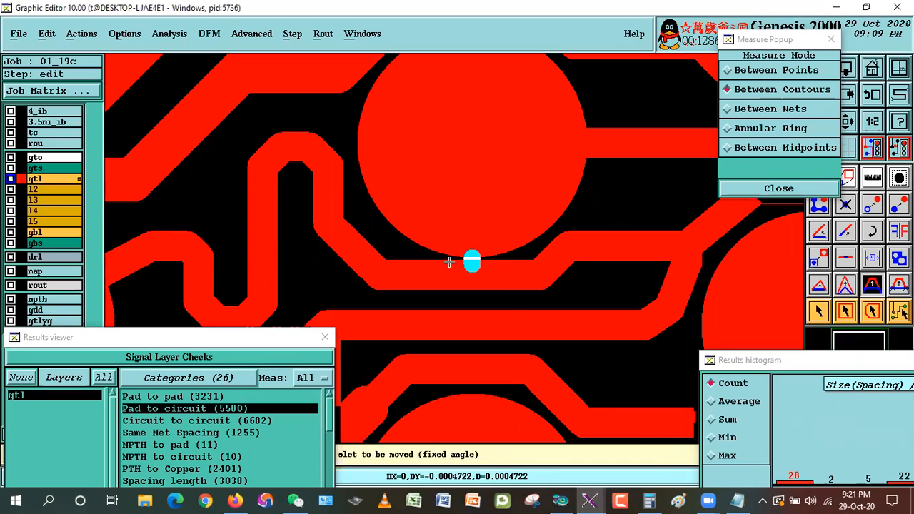
{"action": "left_click", "coordinate": [448, 306]}
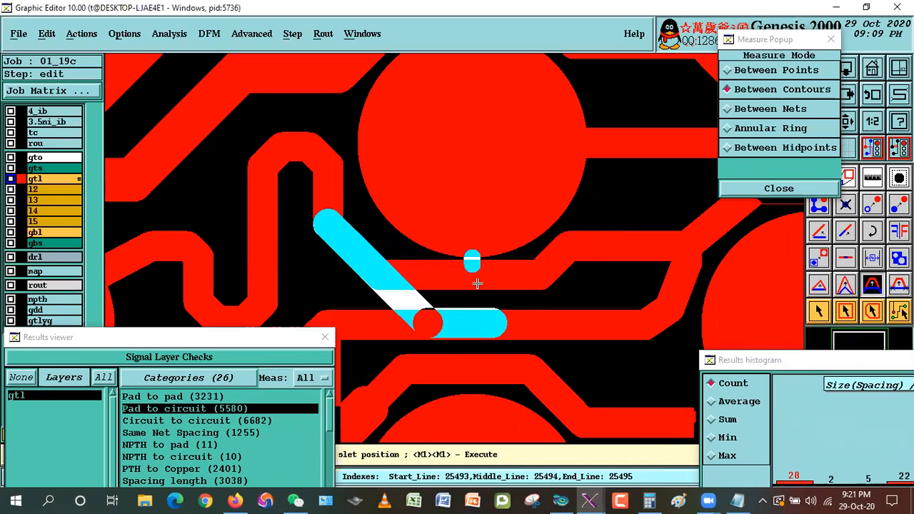
{"action": "left_click", "coordinate": [632, 286]}
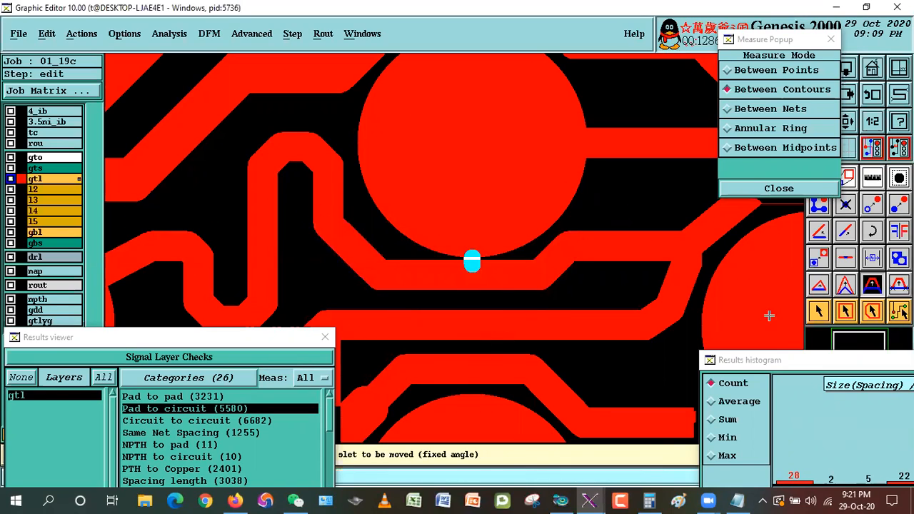
{"action": "left_click", "coordinate": [819, 312]}
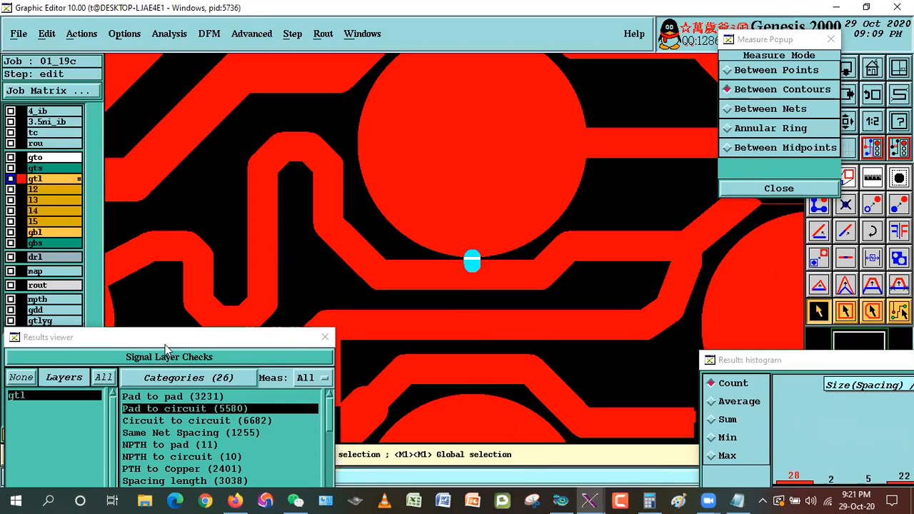
Step: Move the trace's line triplet away from the pad into the gap beneath it, and undo that move
{"action": "left_click_drag", "start_coordinate": [142, 338], "coordinate": [122, 386]}
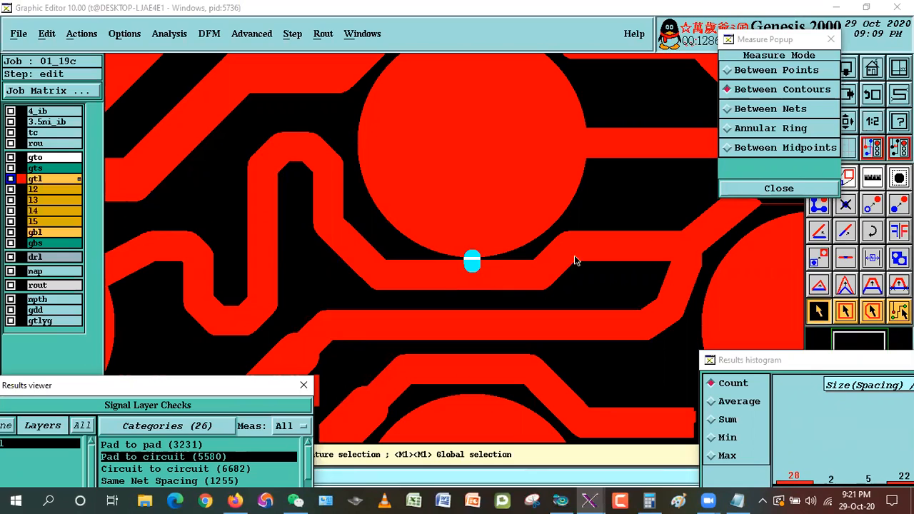
{"action": "left_click", "coordinate": [872, 285]}
{"action": "left_click_drag", "start_coordinate": [446, 276], "coordinate": [454, 311]}
{"action": "right_click", "coordinate": [593, 209]}
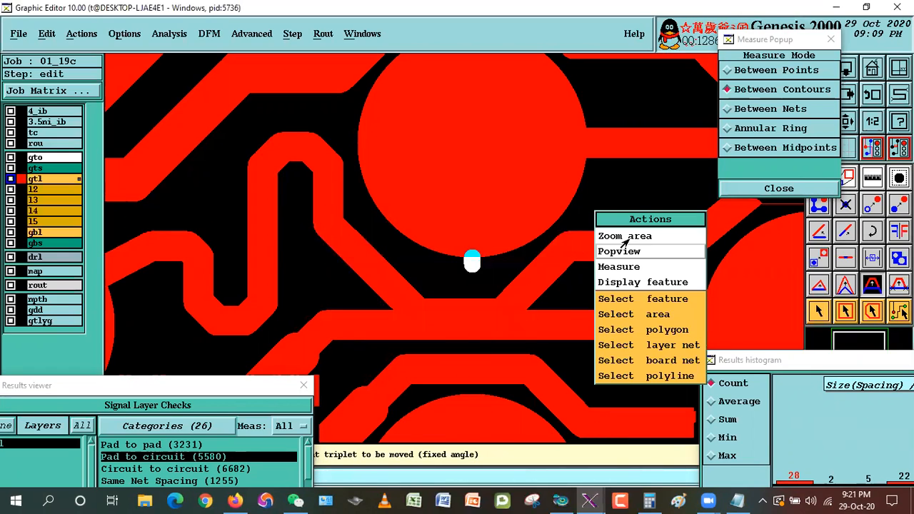
{"action": "left_click", "coordinate": [573, 182]}
{"action": "key", "text": "ctrl+z"}
{"action": "key", "text": "Return"}
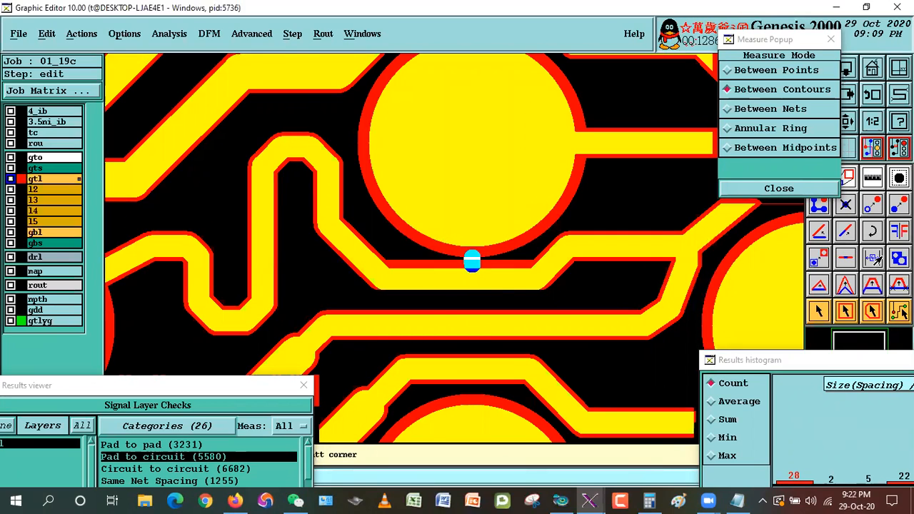
Step: Select the gtl trace segment just below the pad to check its line width against gtlyg, and clear the selection
{"action": "left_click", "coordinate": [818, 312]}
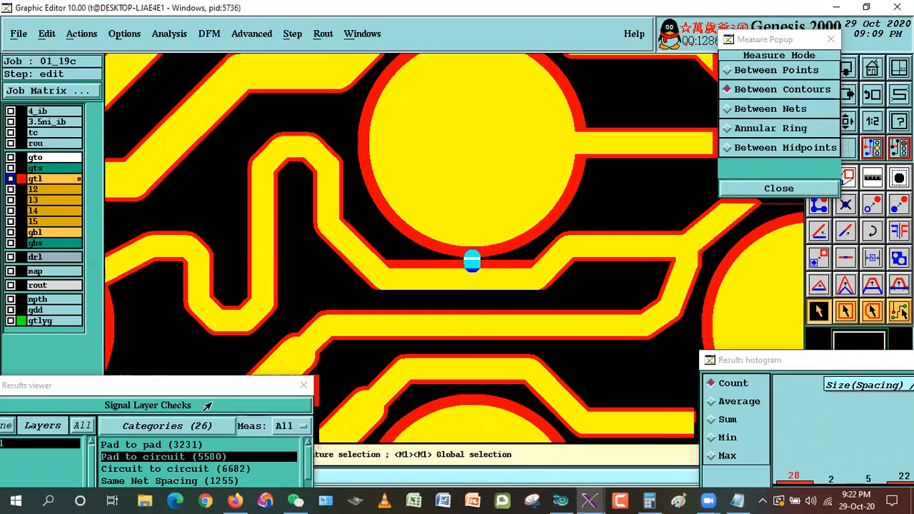
{"action": "left_click_drag", "start_coordinate": [211, 393], "coordinate": [25, 388]}
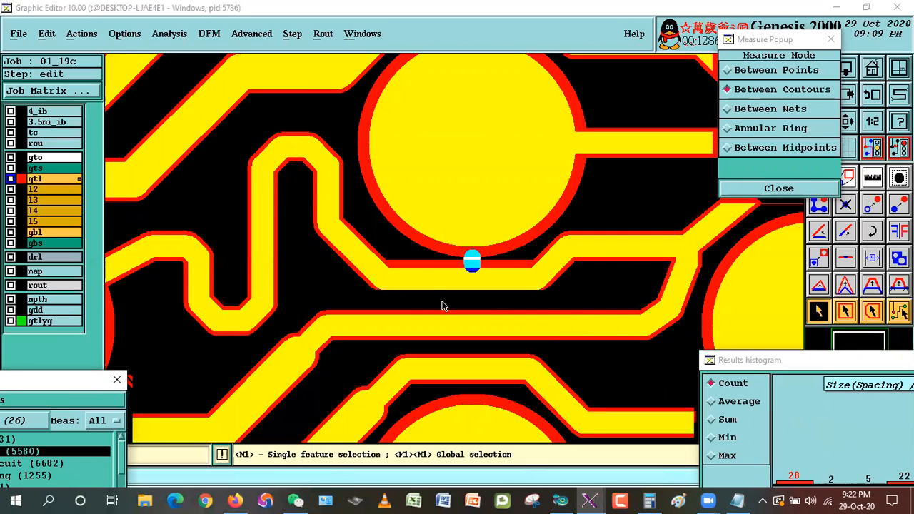
{"action": "left_click", "coordinate": [460, 280]}
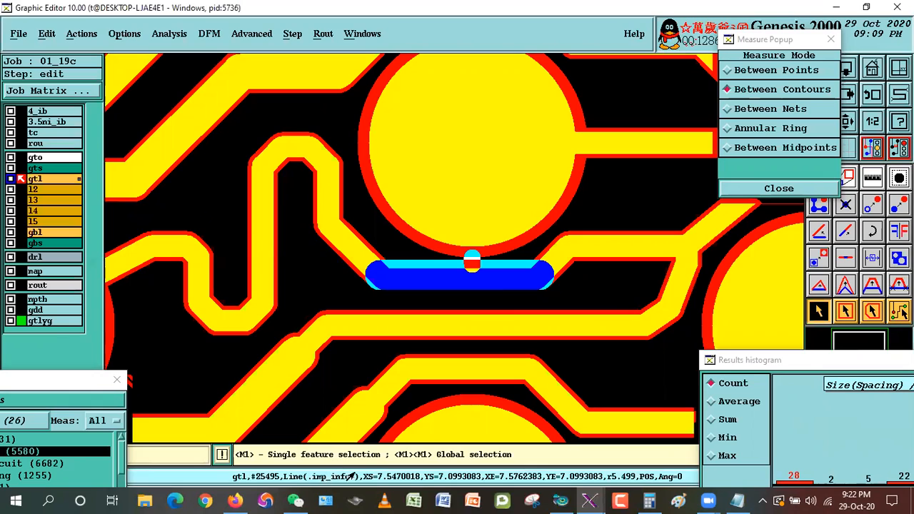
{"action": "left_click", "coordinate": [597, 204]}
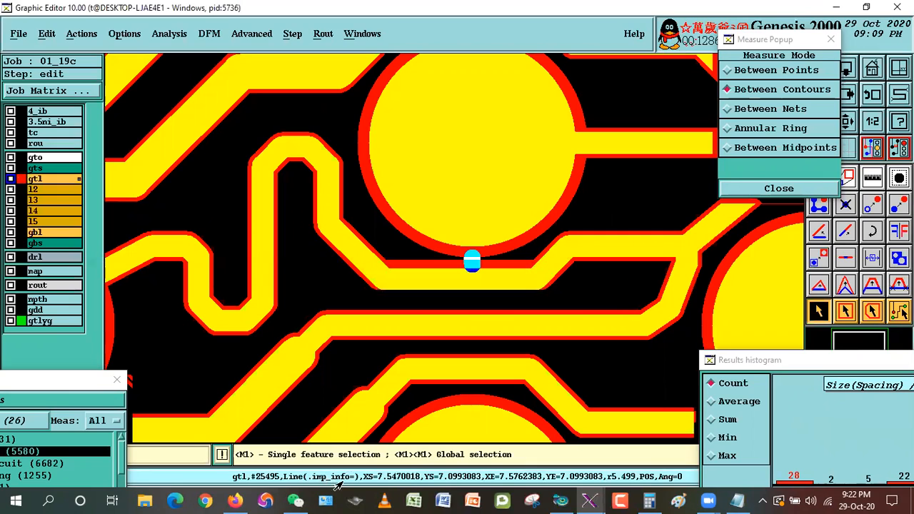
Step: Try shifting the line triplet just below the pad farther down at fixed angle, and undo the shift
{"action": "left_click", "coordinate": [871, 285]}
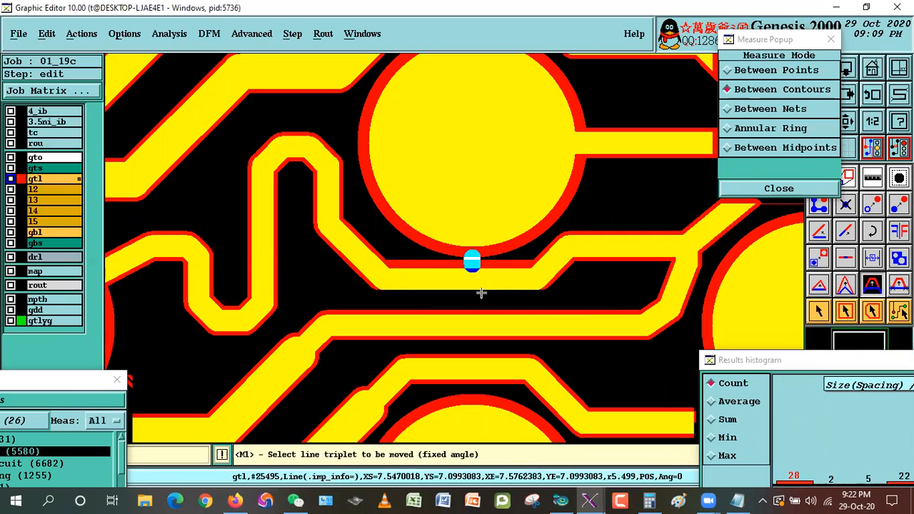
{"action": "left_click", "coordinate": [494, 280]}
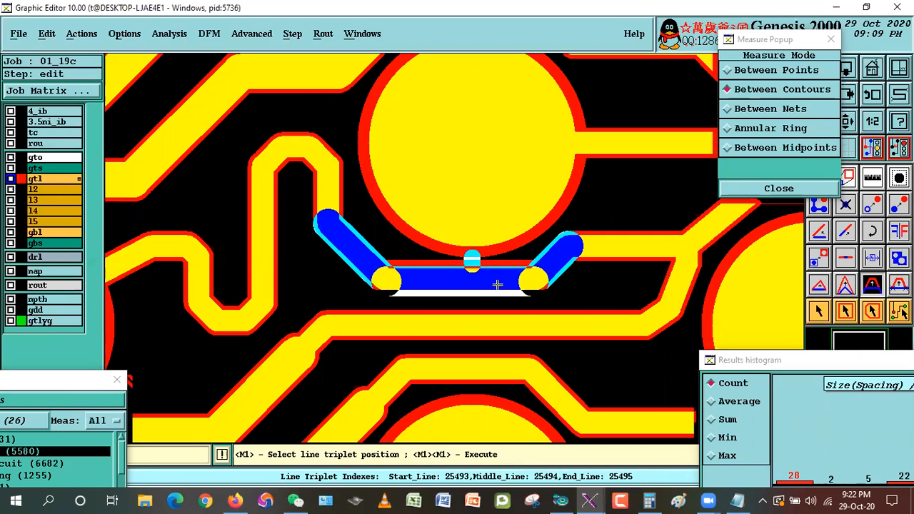
{"action": "left_click", "coordinate": [494, 282]}
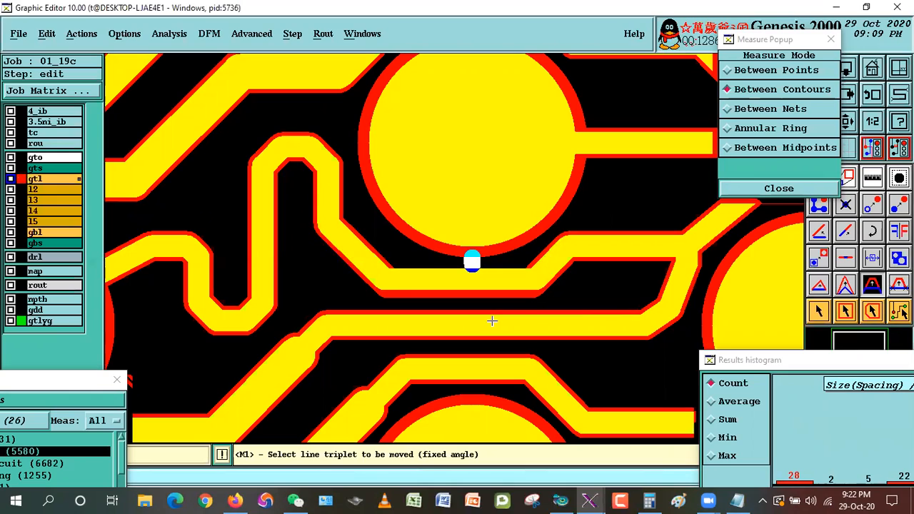
{"action": "key", "text": "Escape"}
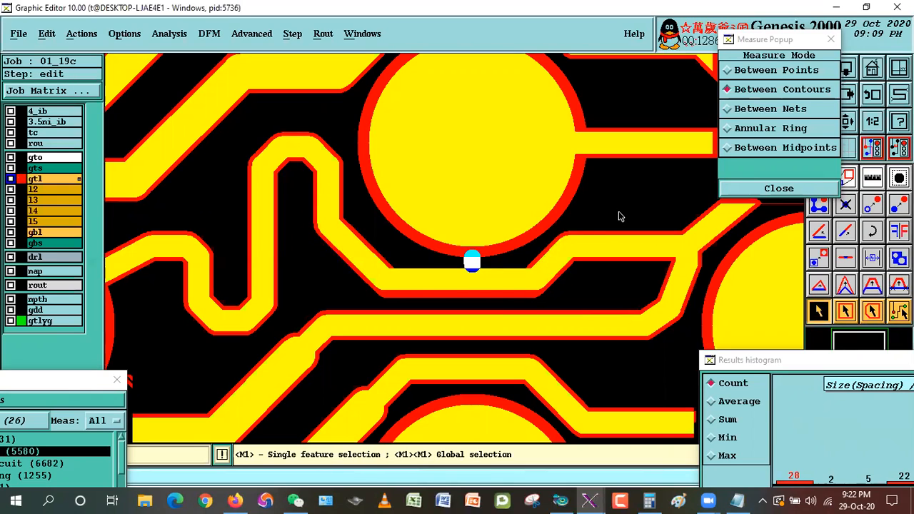
{"action": "key", "text": "ctrl+z"}
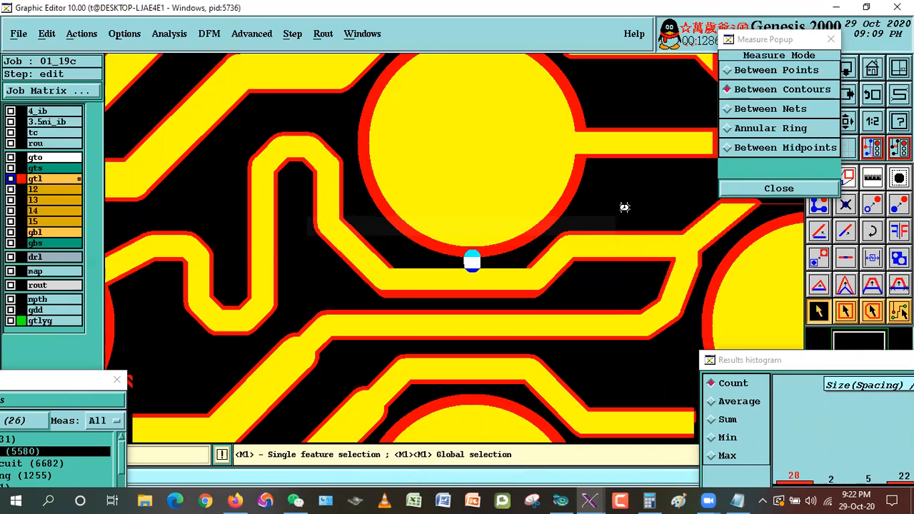
Step: Move the line triplet below the pad down by a small amount at fixed angle, widening the pad-to-trace gap
{"action": "left_click", "coordinate": [870, 286]}
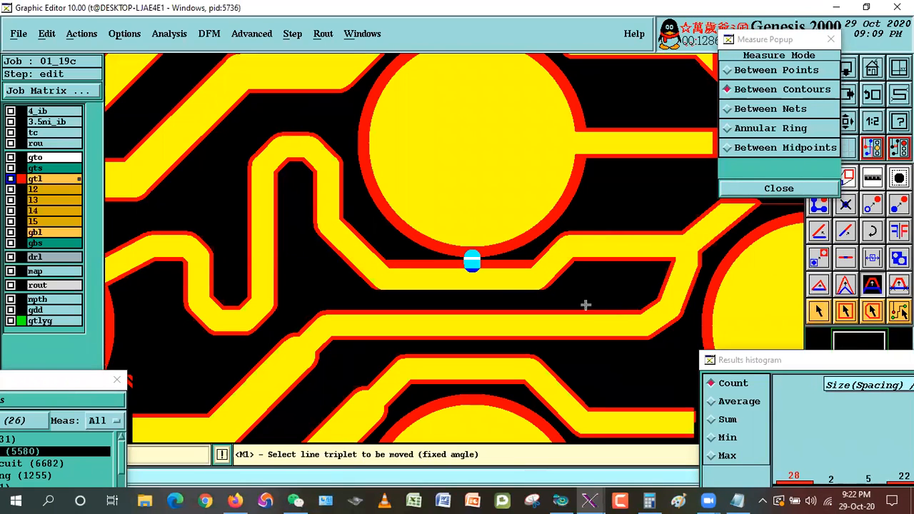
{"action": "left_click", "coordinate": [507, 282]}
{"action": "double_click", "coordinate": [505, 279]}
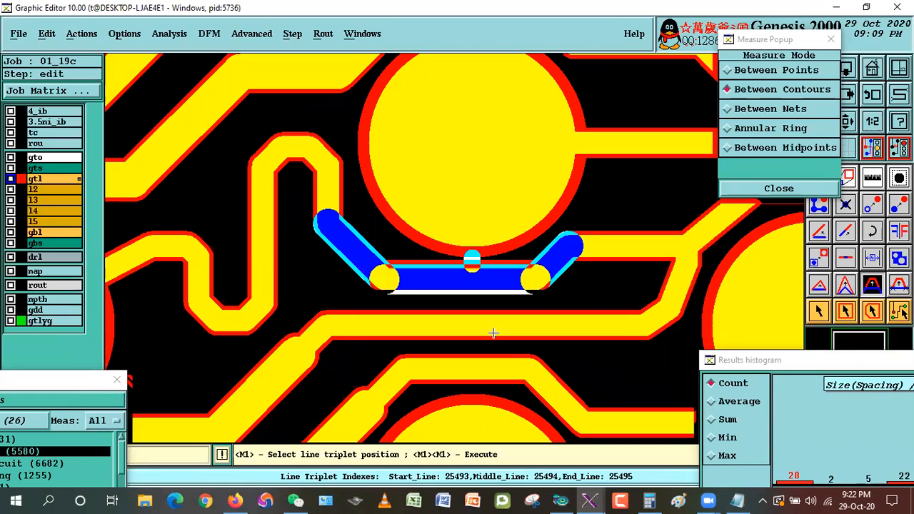
Step: Measure between contours from the pad to the moved trace and from that trace to the neighbouring trace below
{"action": "left_click", "coordinate": [780, 91]}
{"action": "left_click", "coordinate": [448, 285]}
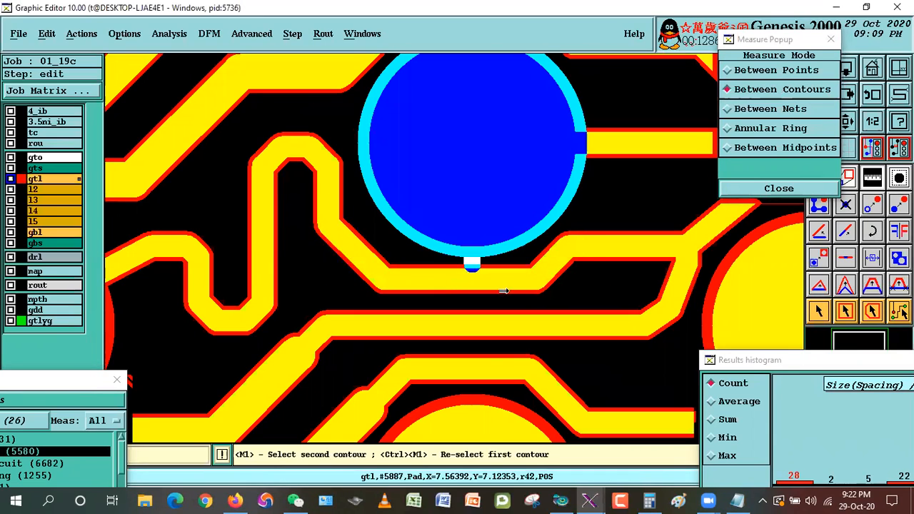
{"action": "left_click", "coordinate": [504, 292]}
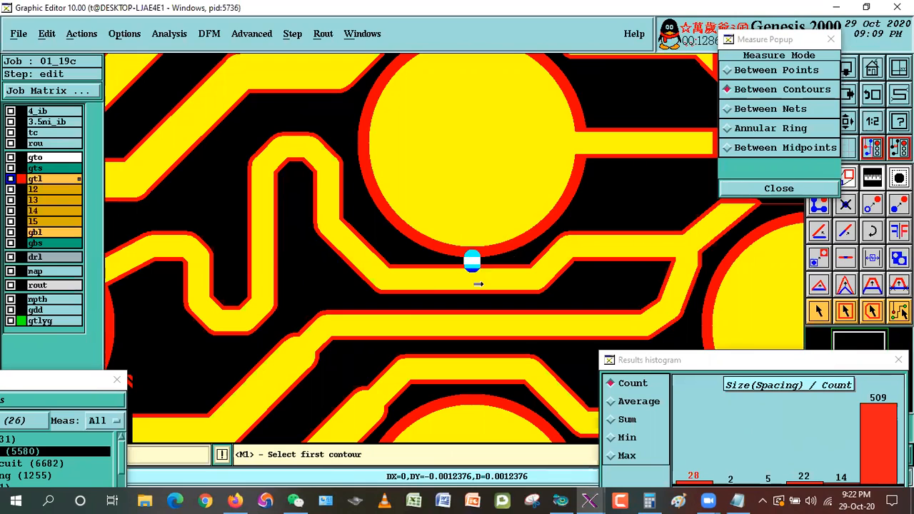
{"action": "left_click", "coordinate": [494, 288]}
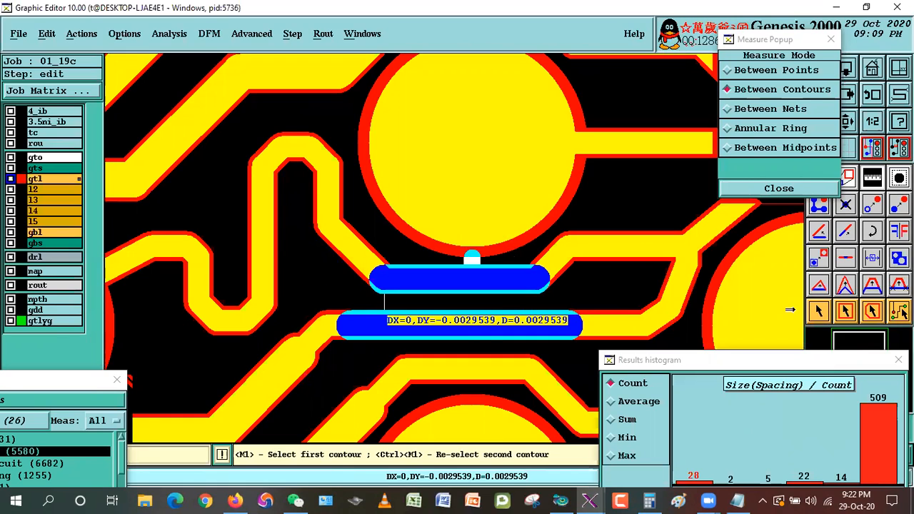
{"action": "left_click", "coordinate": [818, 312]}
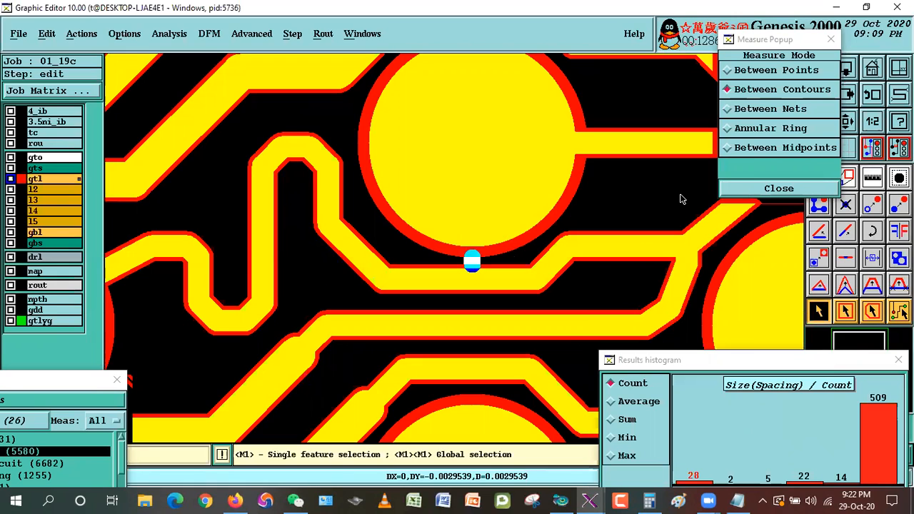
Step: Move the measure window aside and examine the wider area of pads and traces around the spacing marker
{"action": "left_click", "coordinate": [804, 90]}
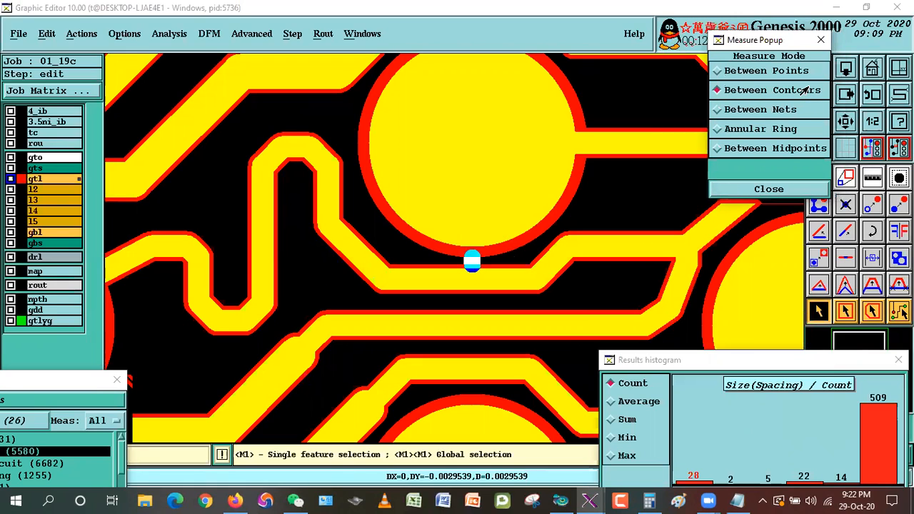
{"action": "left_click", "coordinate": [816, 311]}
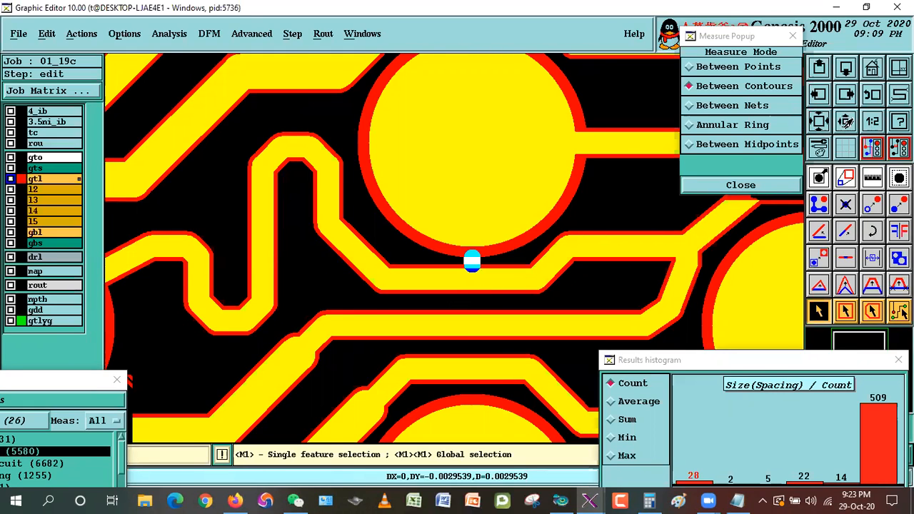
{"action": "scroll", "coordinate": [438, 272], "scroll_direction": "down", "scroll_amount": 1}
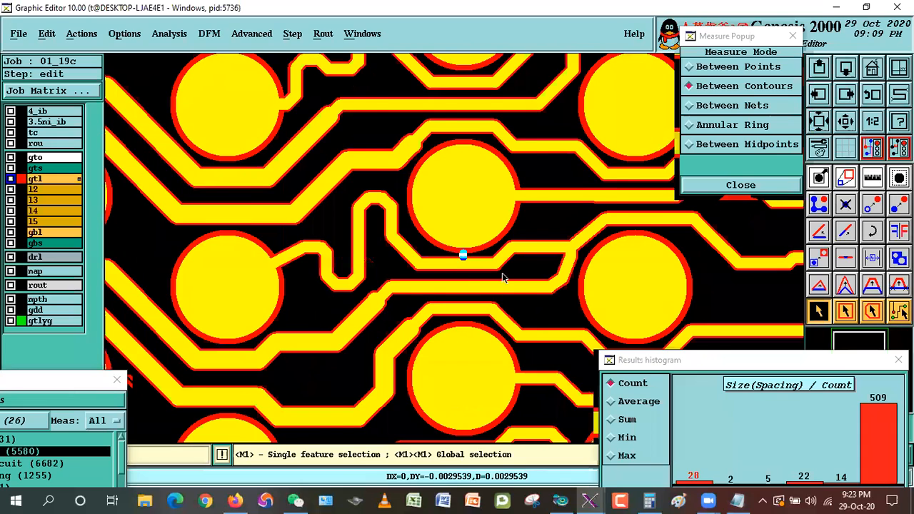
{"action": "scroll", "coordinate": [502, 273], "scroll_direction": "down", "scroll_amount": 2}
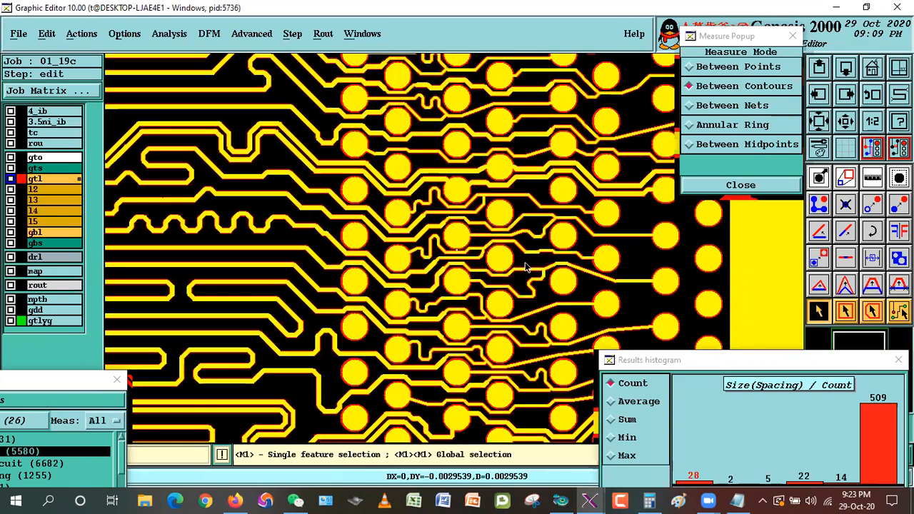
{"action": "right_click", "coordinate": [490, 204]}
{"action": "left_click", "coordinate": [520, 226]}
{"action": "left_click", "coordinate": [418, 198]}
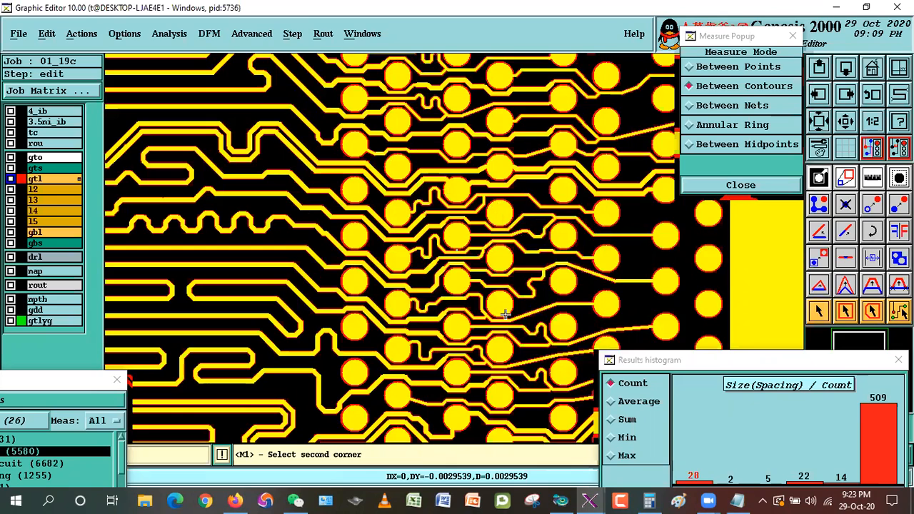
{"action": "left_click", "coordinate": [441, 221]}
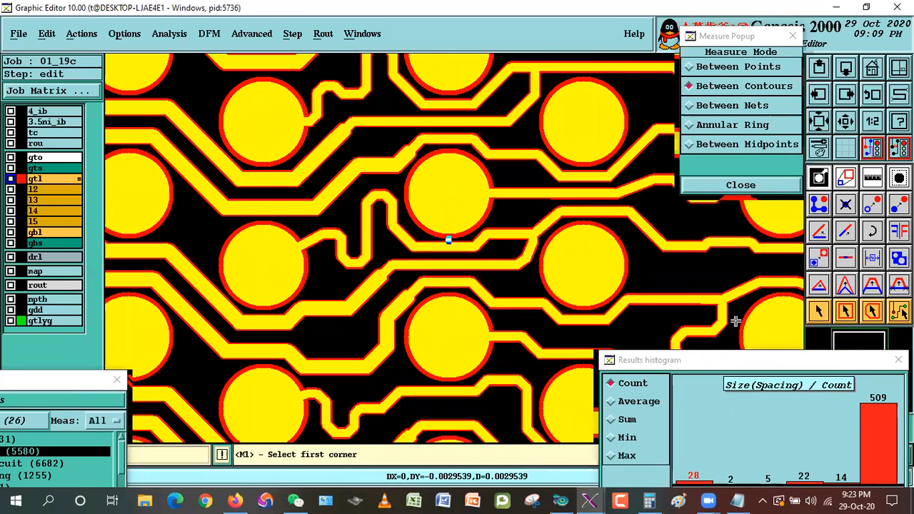
Step: Enlarge the spacing marker area and move the line triplet below the pad farther toward the neighbouring trace at fixed angle
{"action": "key", "text": "Escape"}
{"action": "right_click", "coordinate": [489, 156]}
{"action": "left_click", "coordinate": [508, 156]}
{"action": "left_click", "coordinate": [308, 145]}
{"action": "left_click", "coordinate": [564, 320]}
{"action": "left_click", "coordinate": [872, 285]}
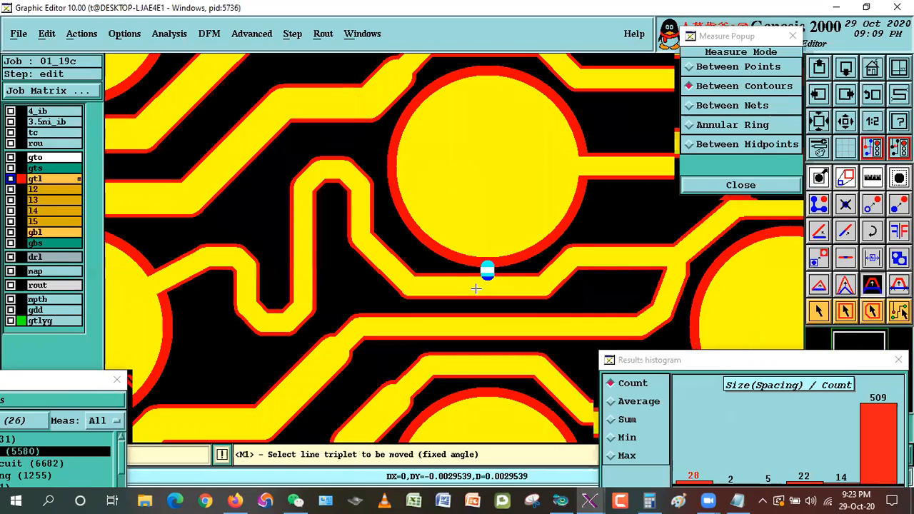
{"action": "left_click", "coordinate": [497, 286]}
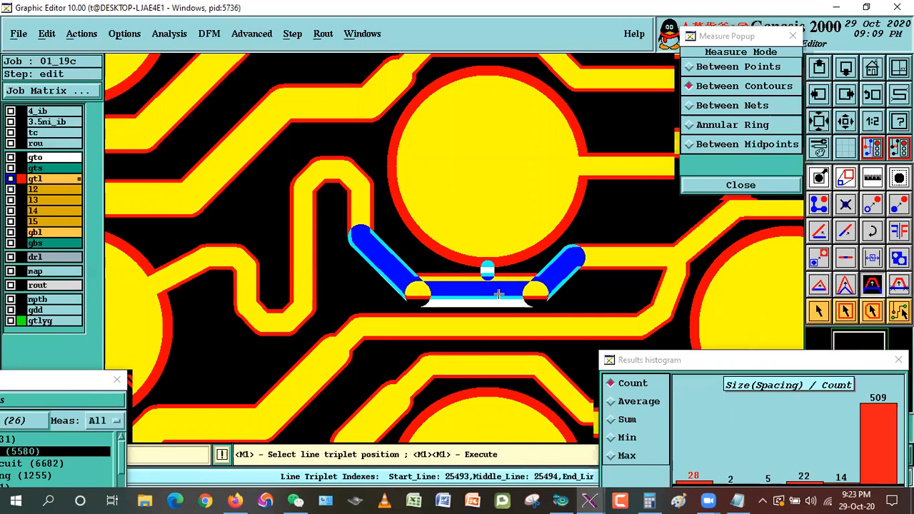
{"action": "double_click", "coordinate": [498, 294]}
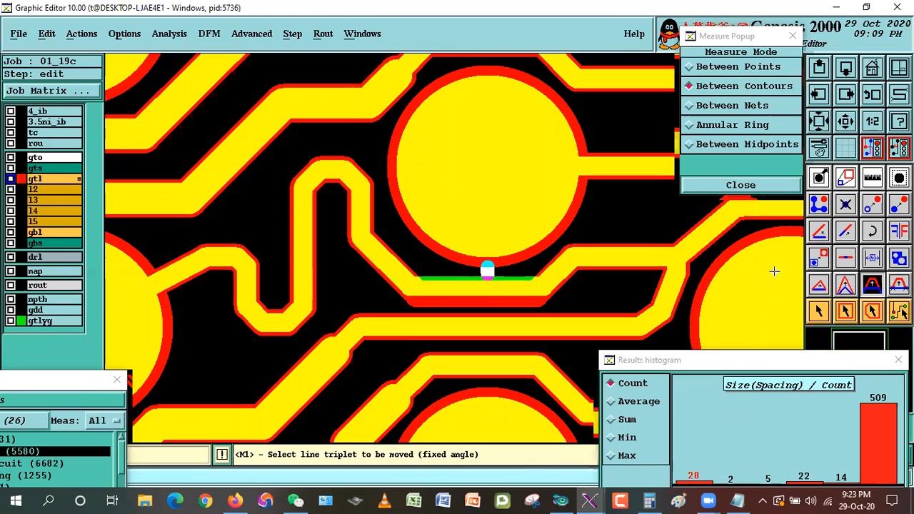
Step: Measure the contour spacing between the moved trace and the trace below it, and undo the last triplet move
{"action": "left_click", "coordinate": [873, 179]}
{"action": "left_click", "coordinate": [465, 281]}
{"action": "left_click", "coordinate": [465, 280]}
{"action": "left_click", "coordinate": [481, 299]}
{"action": "left_click", "coordinate": [475, 323]}
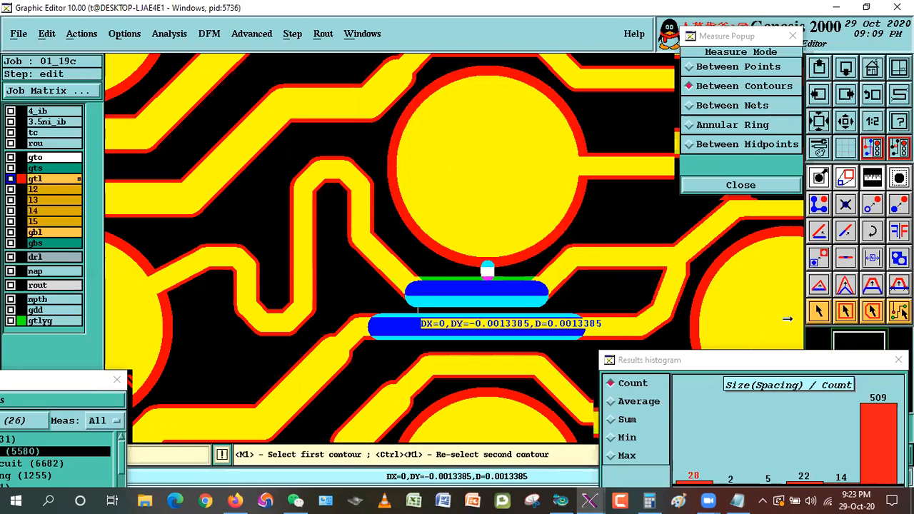
{"action": "left_click", "coordinate": [819, 312]}
{"action": "key", "text": "ctrl+z"}
{"action": "key", "text": "Return"}
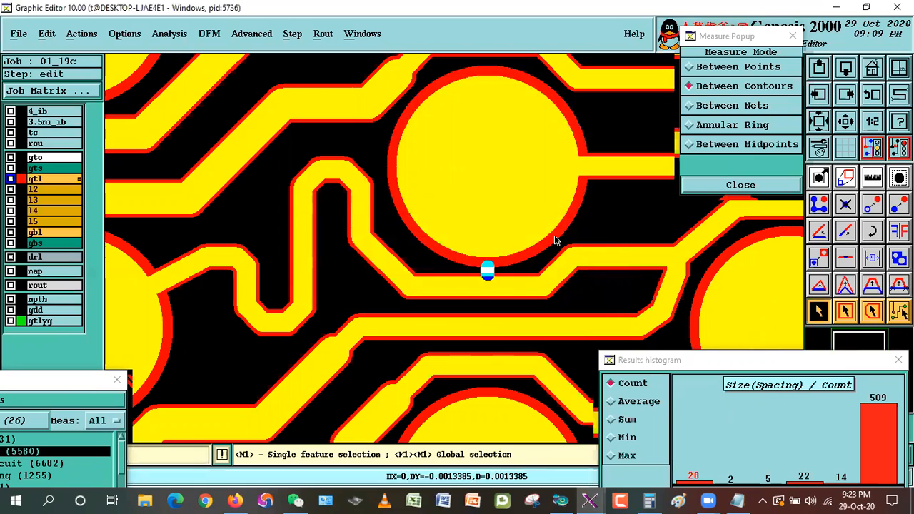
Step: Try a smaller fixed-angle move of the line triplet below the pad
{"action": "left_click", "coordinate": [872, 285]}
{"action": "left_click", "coordinate": [469, 290]}
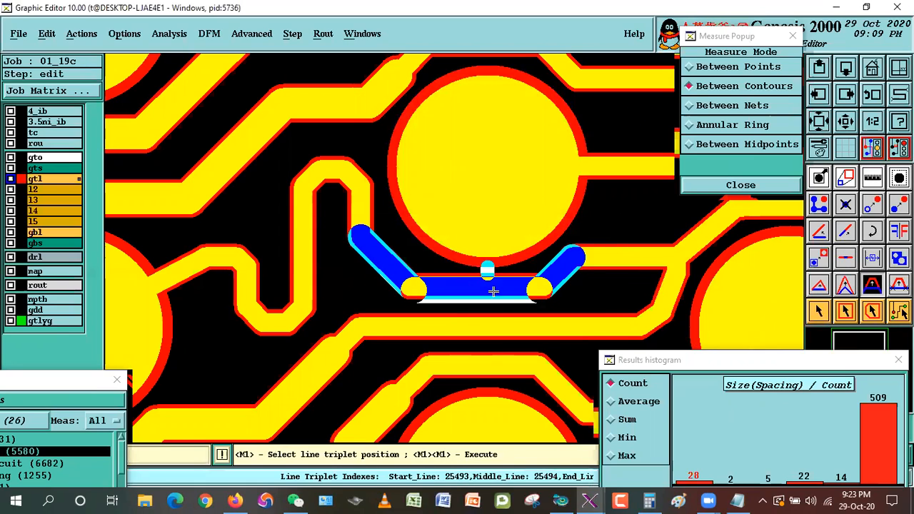
{"action": "double_click", "coordinate": [493, 290]}
{"action": "left_click", "coordinate": [818, 312]}
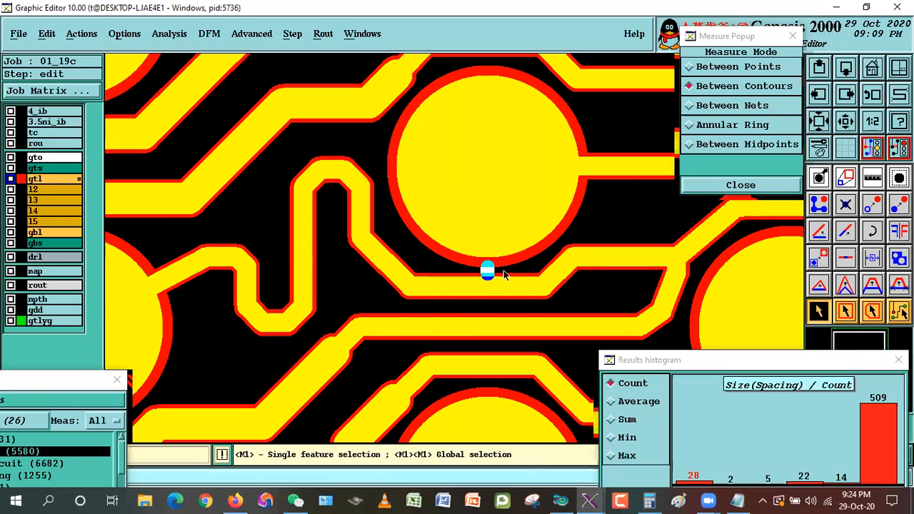
Step: Globally select the lines matching the trace below the pad on gtl, clear them, and select the matching lines on gtlyg to compare widths
{"action": "double_click", "coordinate": [486, 294]}
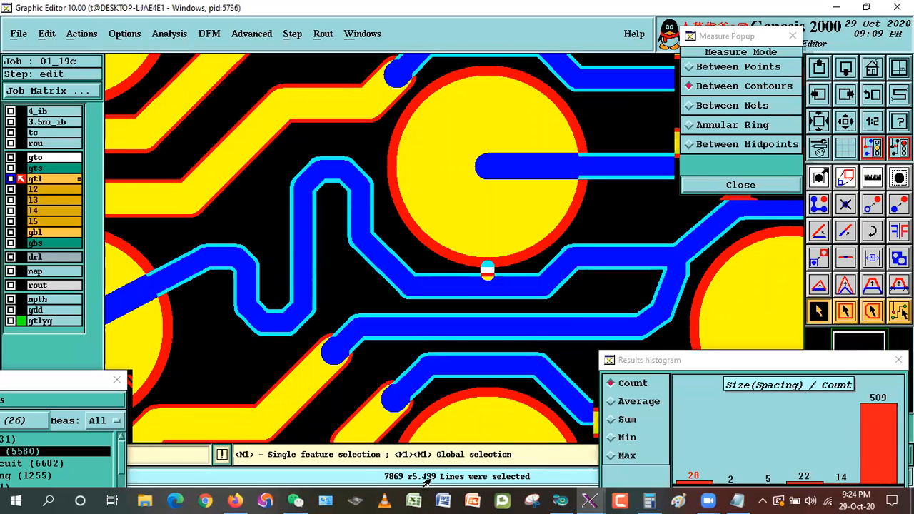
{"action": "left_click", "coordinate": [645, 218]}
{"action": "left_click", "coordinate": [10, 321]}
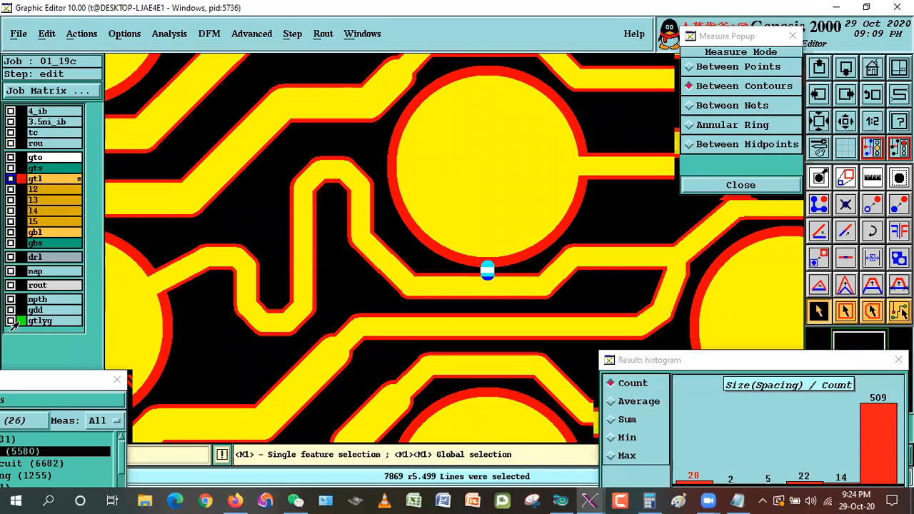
{"action": "left_click", "coordinate": [477, 291]}
{"action": "double_click", "coordinate": [495, 286]}
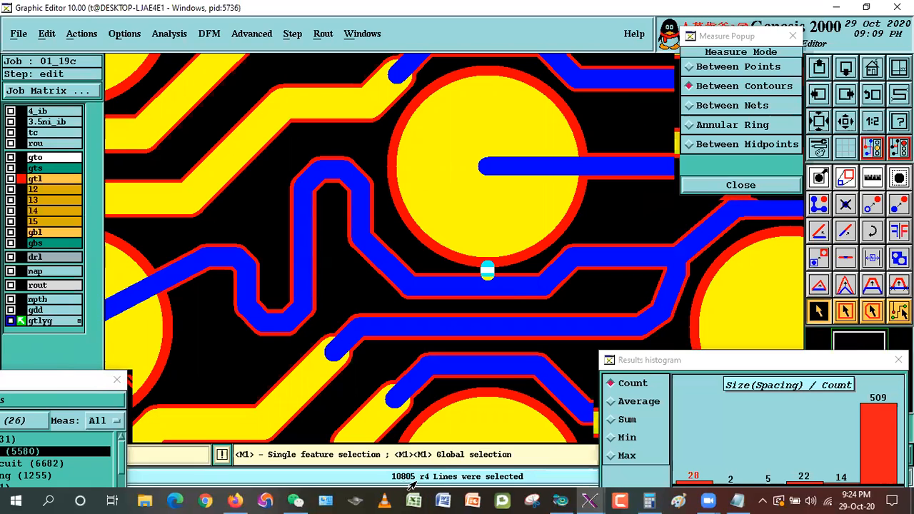
Step: Open Calculator and enter 4.7, and switch back to Genesis 2000 to reselect the same-width lines on gtl
{"action": "left_click", "coordinate": [648, 500]}
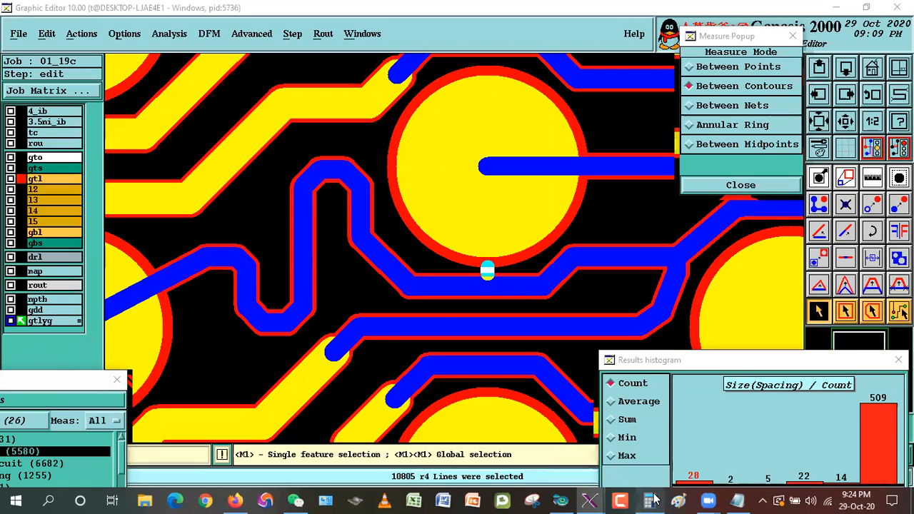
{"action": "left_click", "coordinate": [795, 227]}
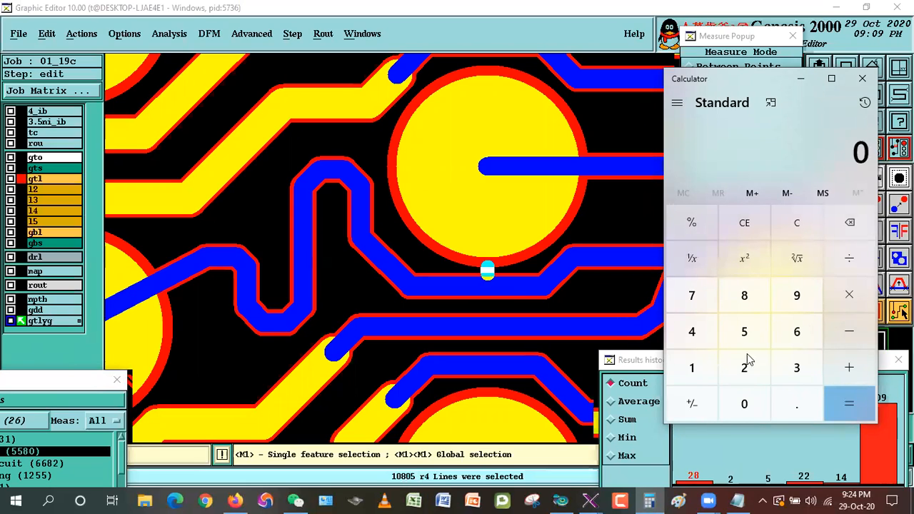
{"action": "left_click", "coordinate": [693, 333]}
{"action": "left_click", "coordinate": [795, 410]}
{"action": "left_click", "coordinate": [716, 297]}
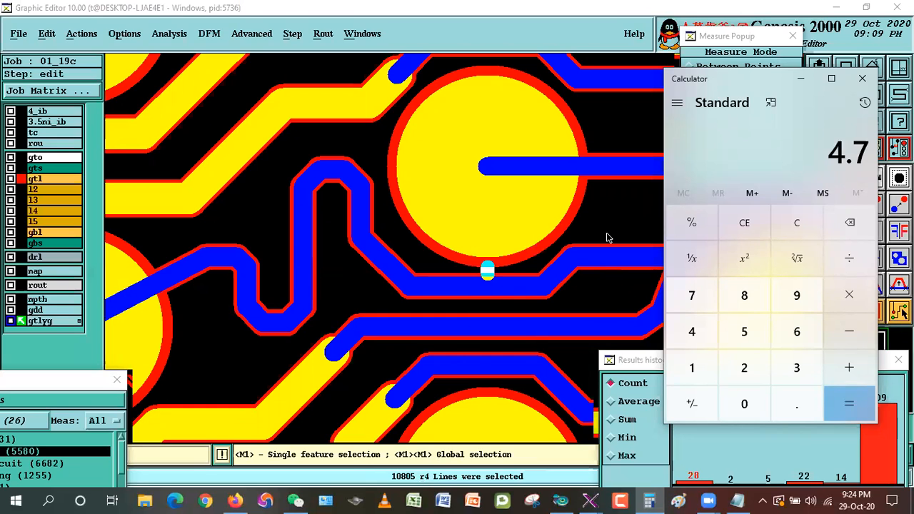
{"action": "left_click", "coordinate": [21, 321]}
{"action": "left_click", "coordinate": [20, 178]}
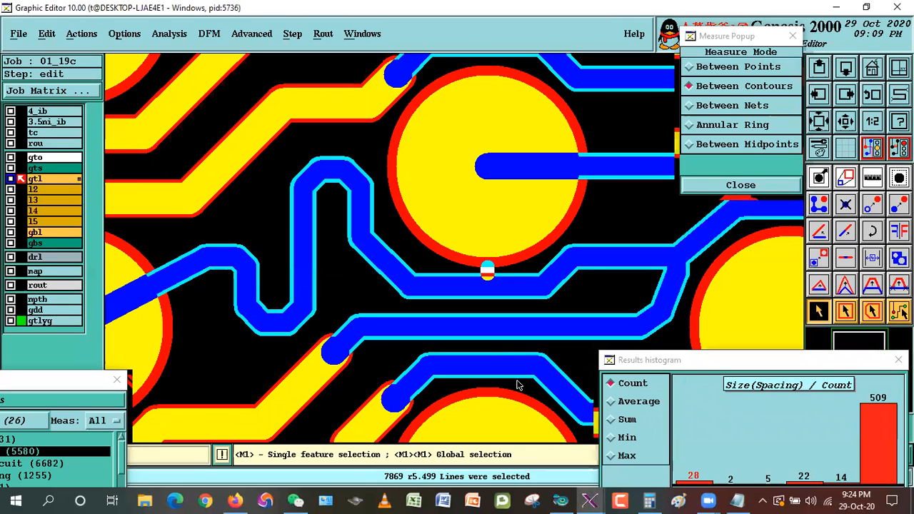
Step: Subtract 5.5 from 4.7 in Calculator, minimise it, and clear the line selection on gtl
{"action": "left_click", "coordinate": [649, 500]}
{"action": "left_click", "coordinate": [847, 321]}
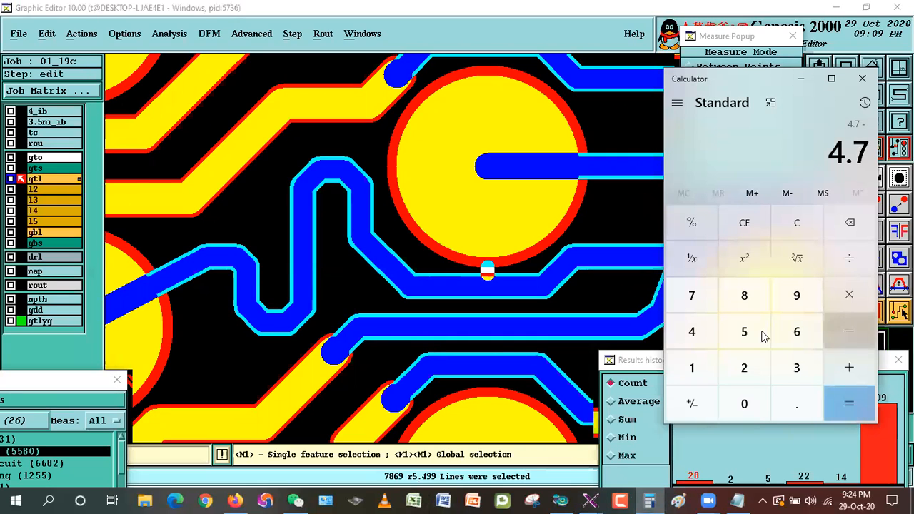
{"action": "left_click", "coordinate": [764, 333]}
{"action": "key", "text": "period"}
{"action": "left_click", "coordinate": [756, 328]}
{"action": "left_click", "coordinate": [840, 393]}
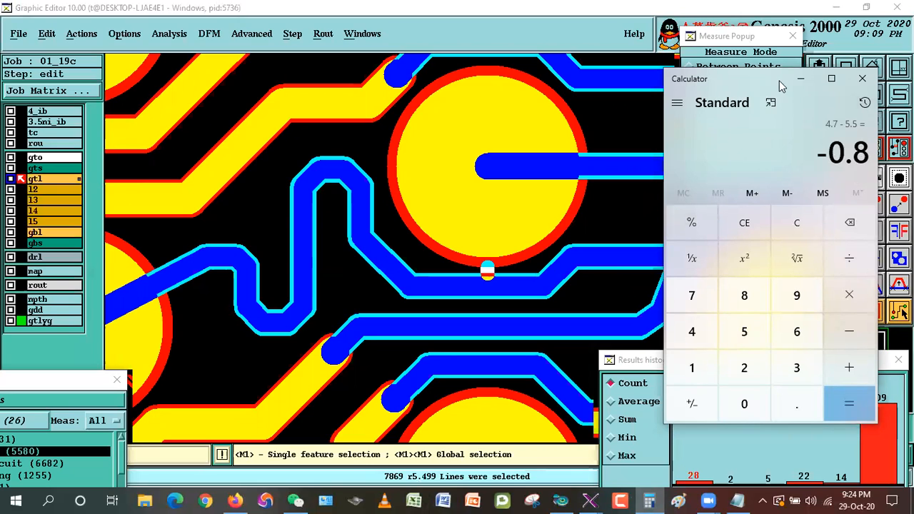
{"action": "left_click", "coordinate": [801, 79]}
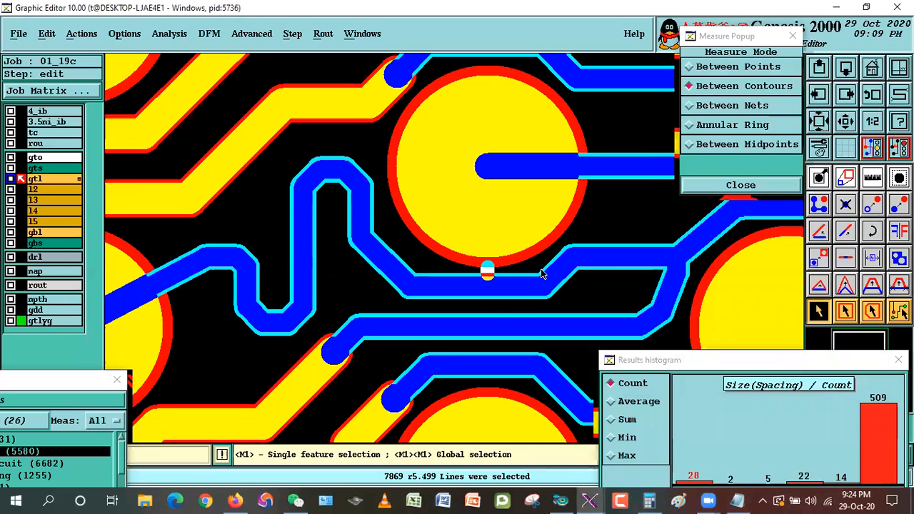
{"action": "left_click", "coordinate": [715, 242]}
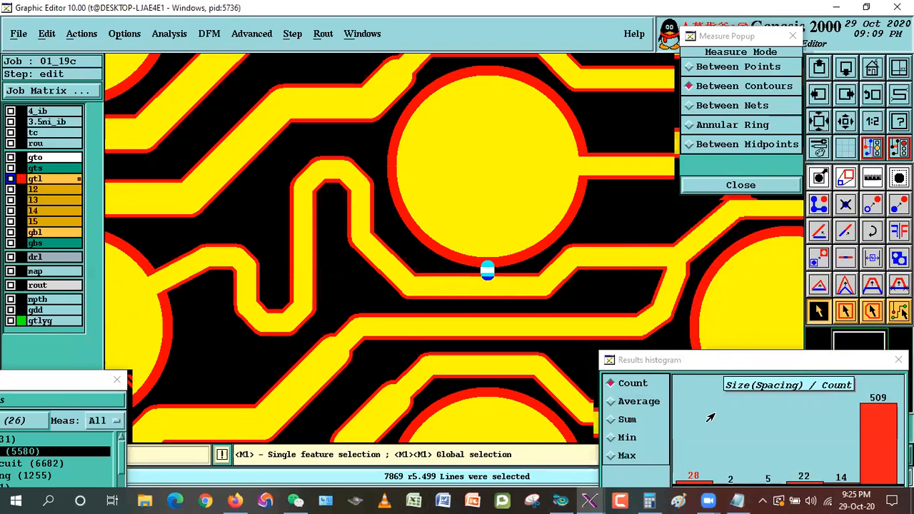
Step: Review the 4.7 minus 5.5 subtraction in Calculator, and minimise it to return to Graphic Editor
{"action": "left_click", "coordinate": [650, 500]}
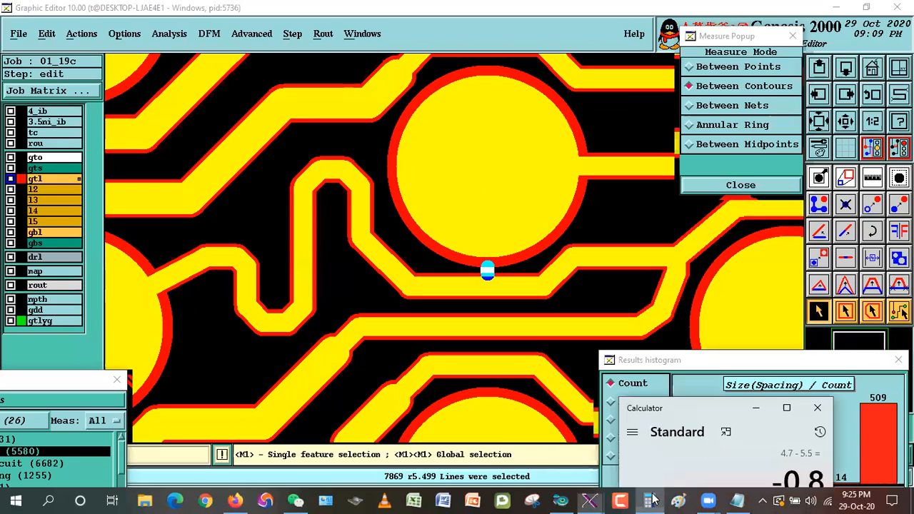
{"action": "left_click_drag", "start_coordinate": [714, 409], "coordinate": [747, 149]}
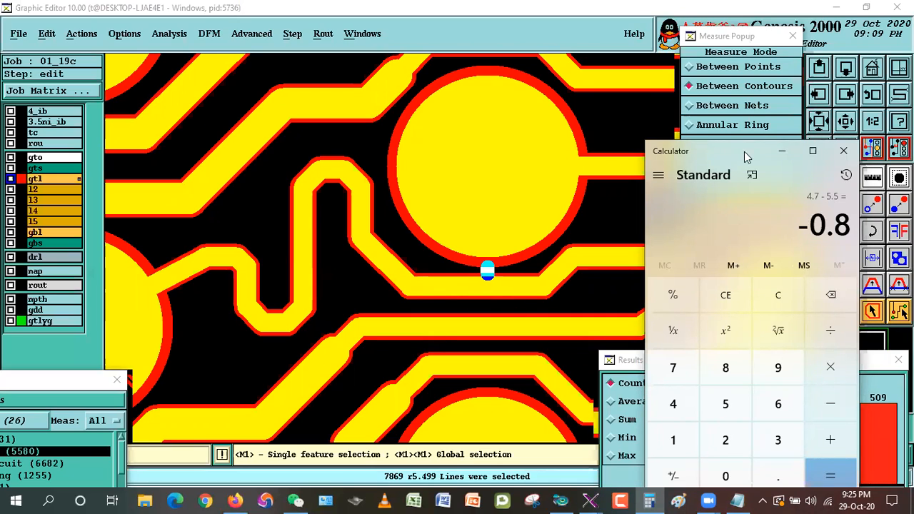
{"action": "left_click", "coordinate": [782, 156]}
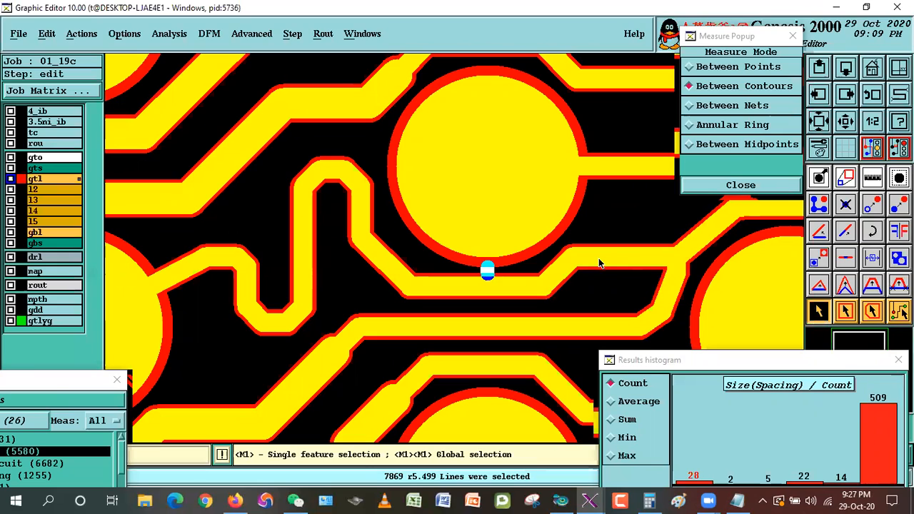
Step: Query the horizontal line directly below the pad on gtl, clear its selection, and shift the results histogram out of the way
{"action": "left_click", "coordinate": [499, 289]}
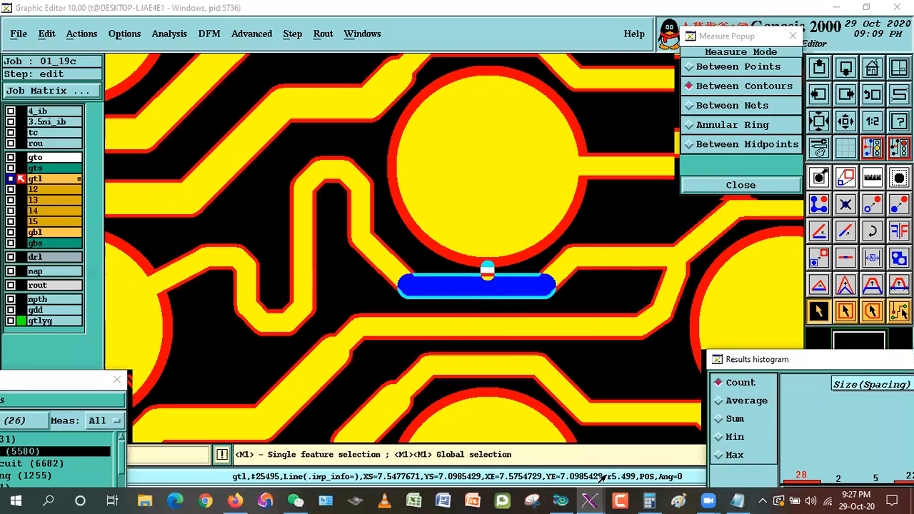
{"action": "left_click", "coordinate": [772, 322]}
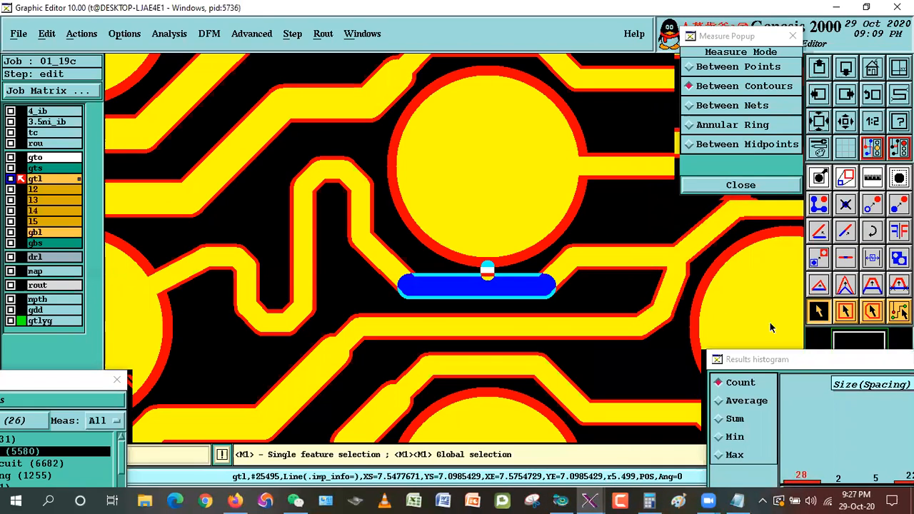
{"action": "left_click_drag", "start_coordinate": [808, 361], "coordinate": [747, 334]}
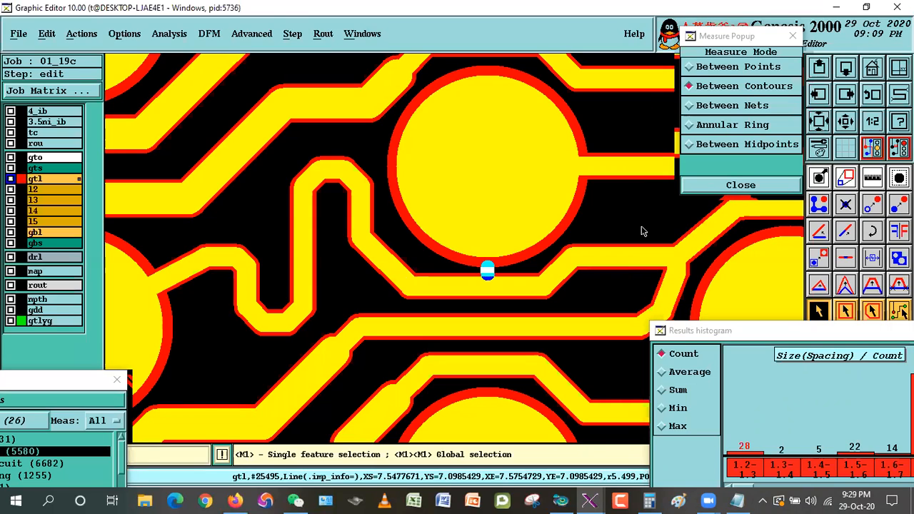
{"action": "left_click_drag", "start_coordinate": [825, 331], "coordinate": [798, 372]}
Step: Frame the parallel traces beneath the pad for closer inspection, keeping the results histogram clear of them
{"action": "left_click", "coordinate": [819, 177]}
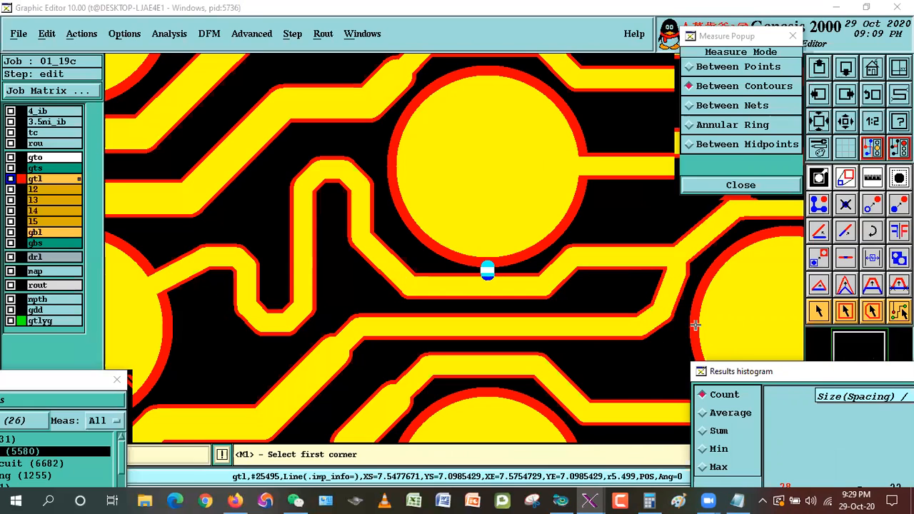
{"action": "left_click", "coordinate": [819, 313]}
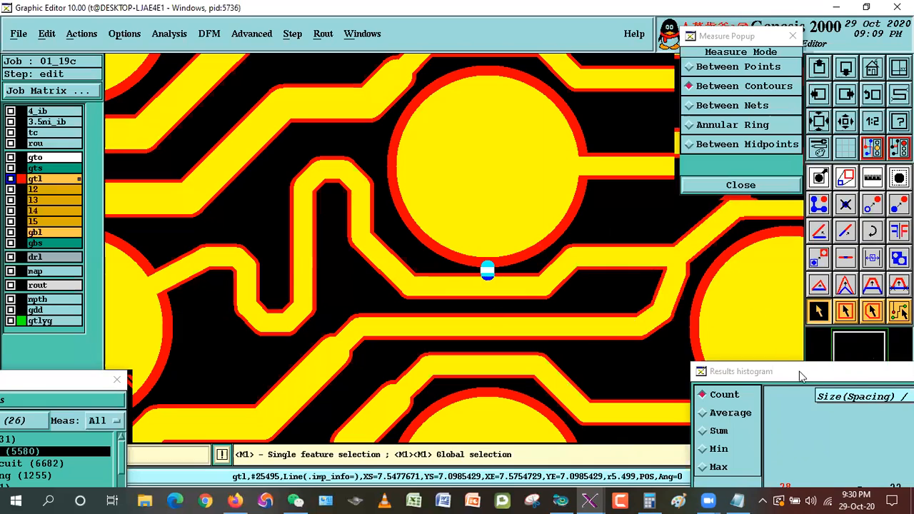
{"action": "left_click_drag", "start_coordinate": [799, 371], "coordinate": [810, 392]}
{"action": "right_click", "coordinate": [535, 212]}
{"action": "left_click", "coordinate": [630, 382]}
{"action": "left_click", "coordinate": [653, 425]}
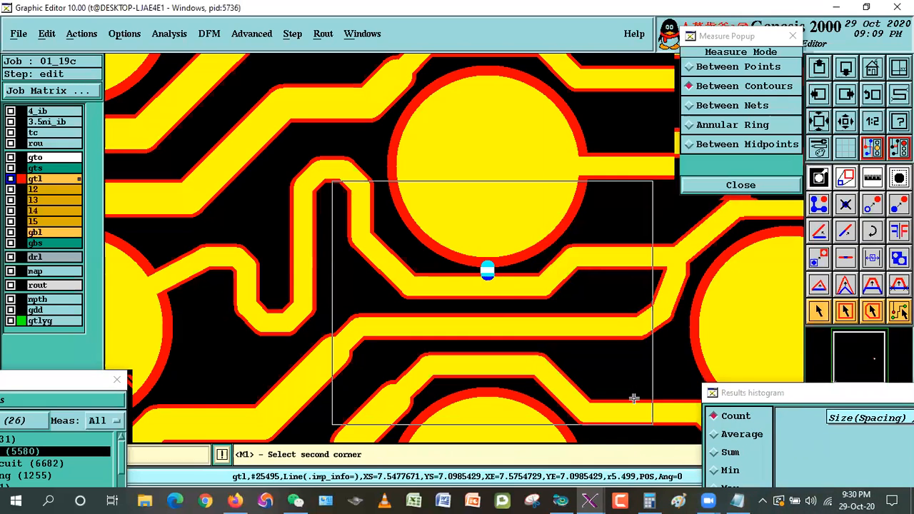
{"action": "left_click", "coordinate": [614, 342]}
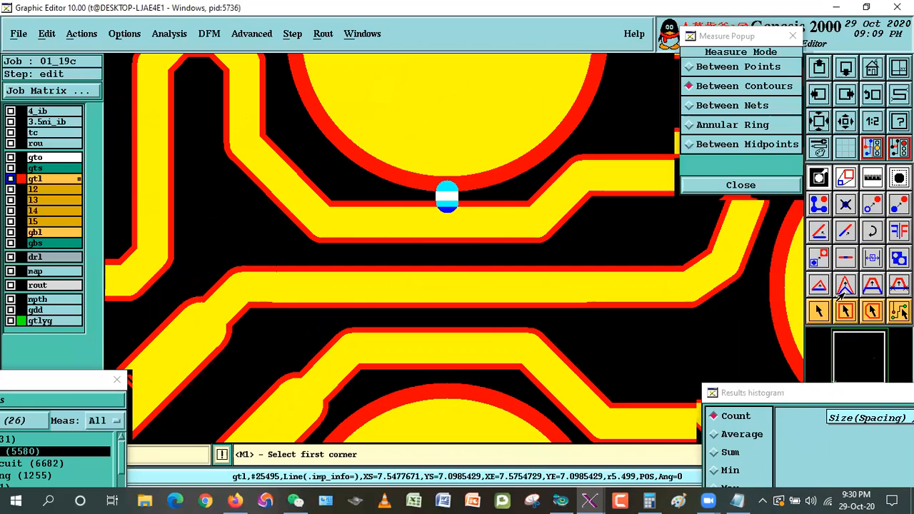
{"action": "left_click", "coordinate": [871, 285]}
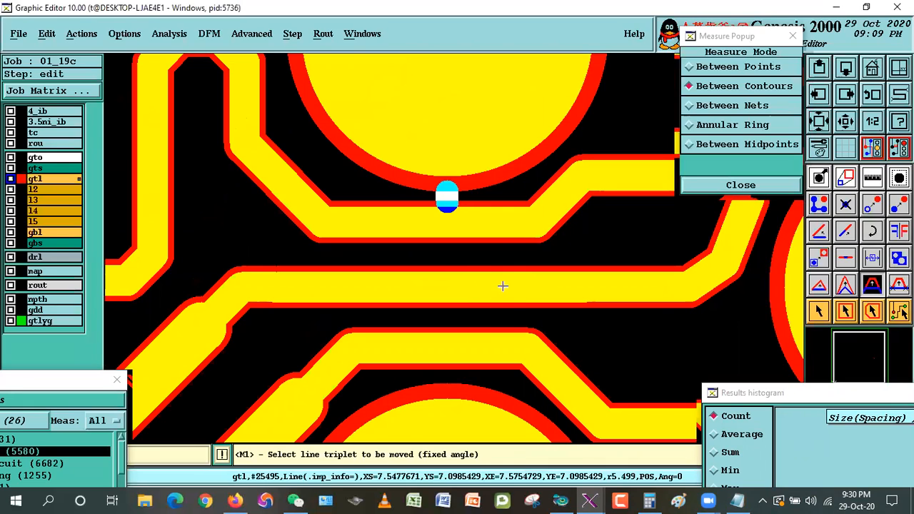
{"action": "left_click", "coordinate": [819, 313]}
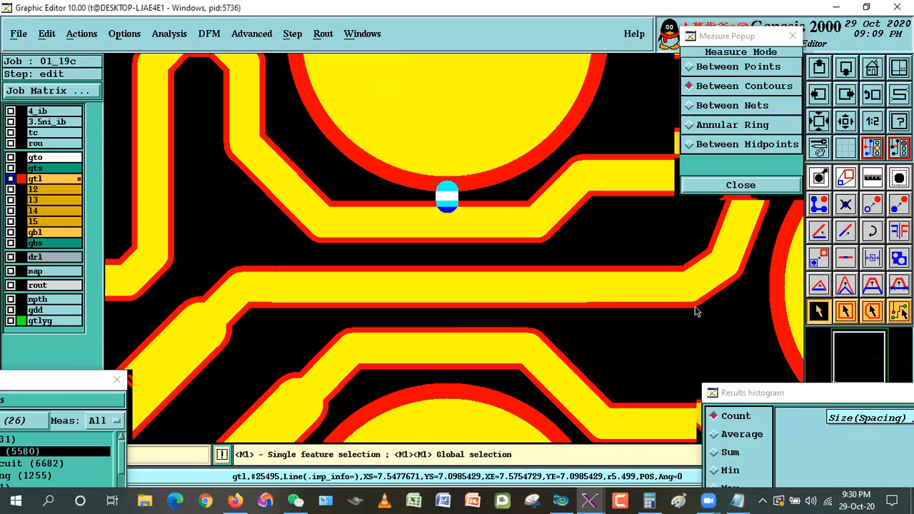
{"action": "left_click", "coordinate": [872, 286]}
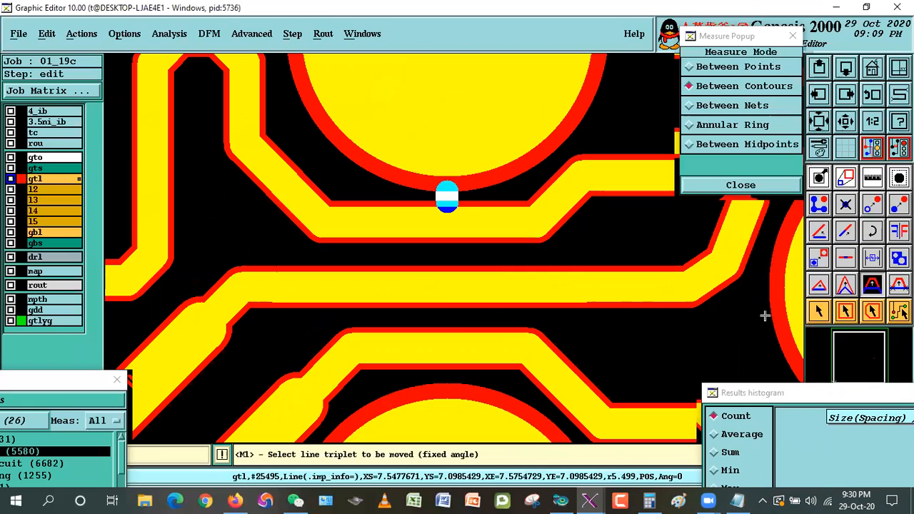
{"action": "left_click", "coordinate": [819, 313]}
{"action": "left_click", "coordinate": [873, 287]}
{"action": "left_click", "coordinate": [820, 314]}
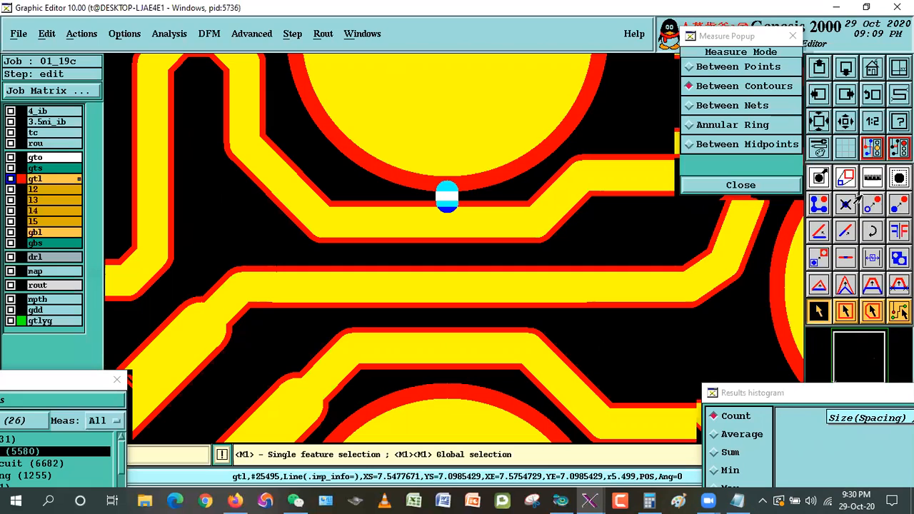
{"action": "left_click", "coordinate": [871, 205]}
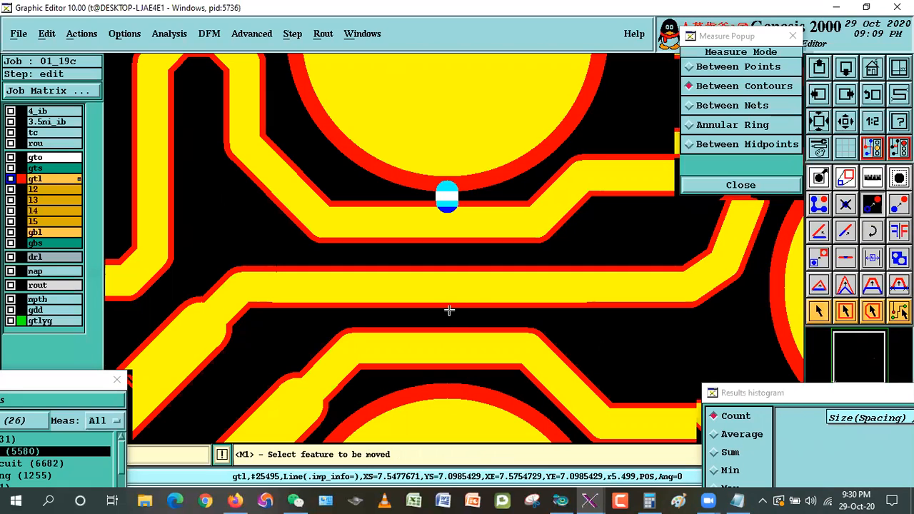
{"action": "left_click", "coordinate": [477, 299]}
{"action": "right_click", "coordinate": [543, 278]}
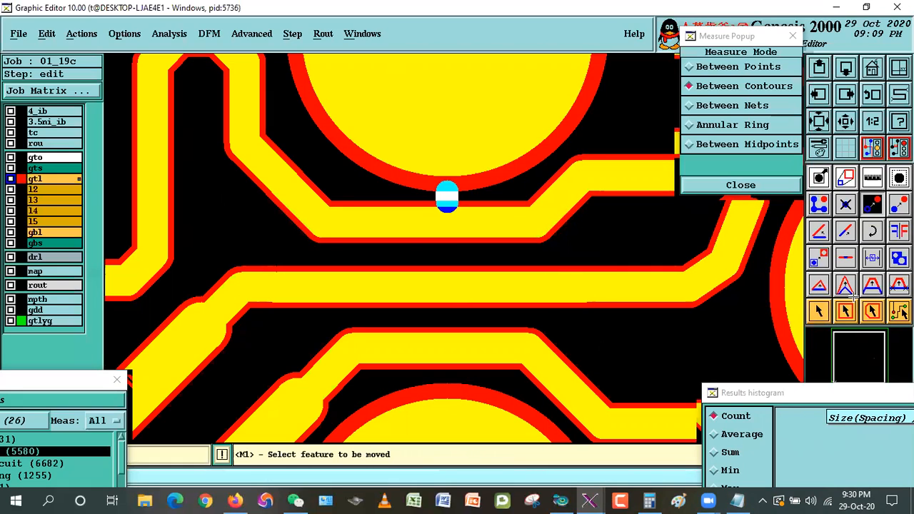
{"action": "left_click", "coordinate": [808, 319]}
Step: Delete the short segment at the right end of the second trace below the pad, and connect the long horizontal line to the angled line
{"action": "double_click", "coordinate": [579, 283]}
{"action": "left_click", "coordinate": [661, 290]}
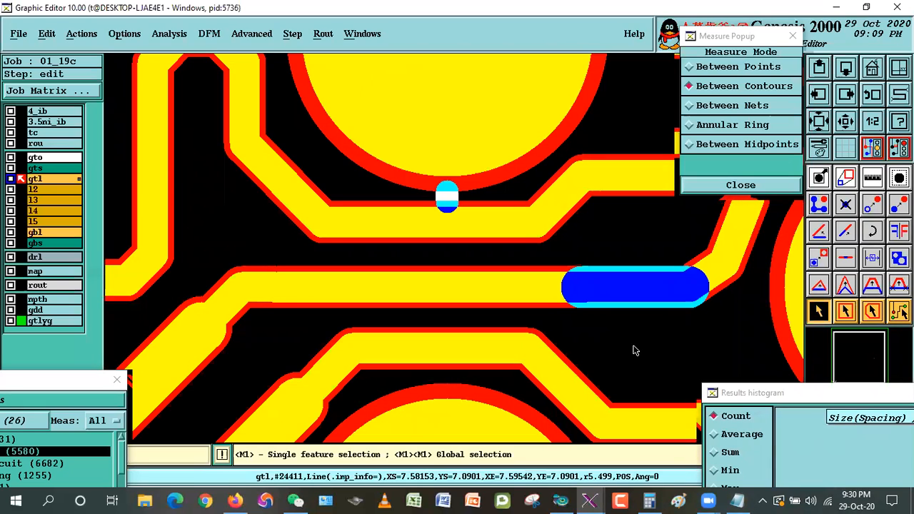
{"action": "key", "text": "ctrl+b"}
{"action": "left_click", "coordinate": [695, 289]}
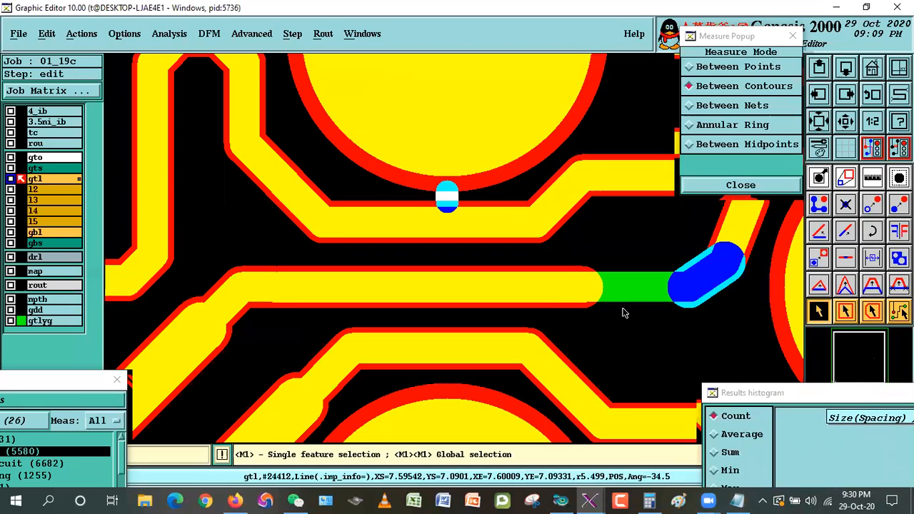
{"action": "left_click", "coordinate": [594, 292]}
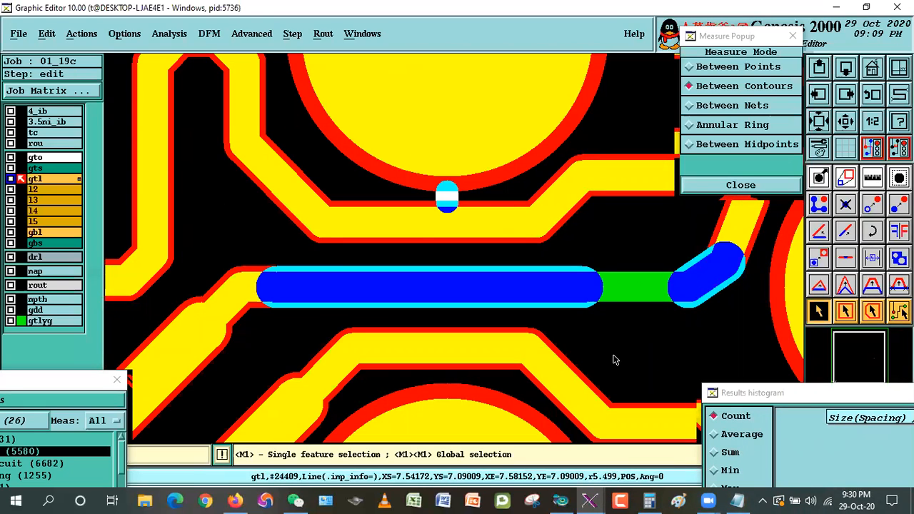
{"action": "key", "text": "alt+z"}
{"action": "left_click", "coordinate": [282, 189]}
{"action": "left_click", "coordinate": [187, 338]}
{"action": "left_click", "coordinate": [255, 339]}
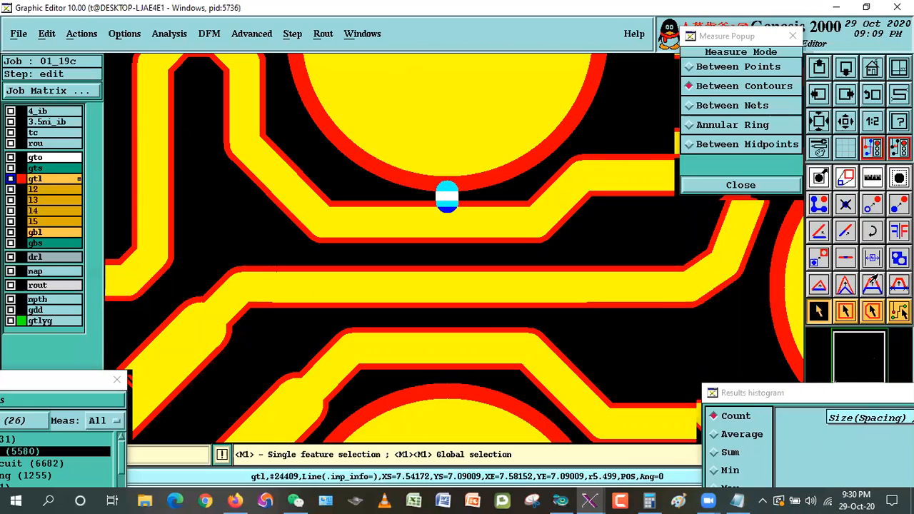
Step: Hide gtlyg and examine the second trace's centreline on gtl in skeleton display
{"action": "left_click", "coordinate": [45, 321]}
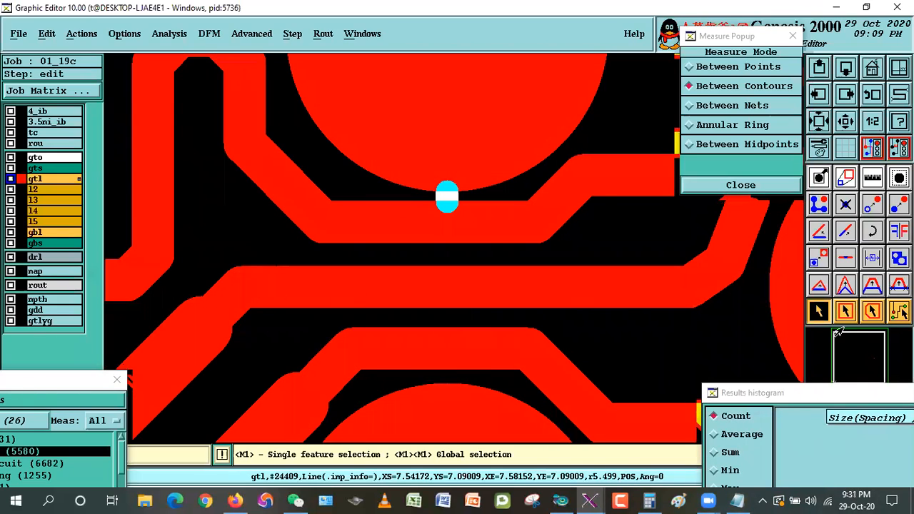
{"action": "key", "text": "ctrl+w"}
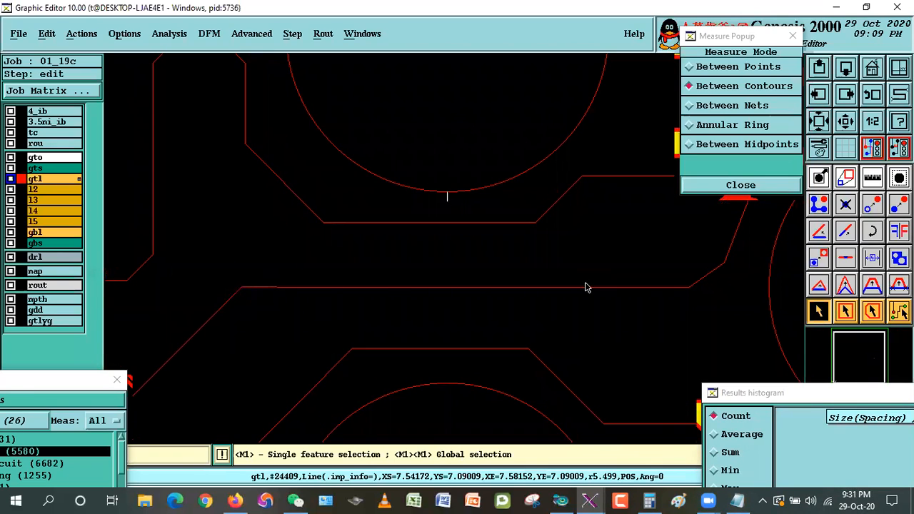
{"action": "right_click", "coordinate": [451, 253]}
{"action": "left_click", "coordinate": [486, 271]}
{"action": "left_click_drag", "start_coordinate": [254, 260], "coordinate": [327, 327]}
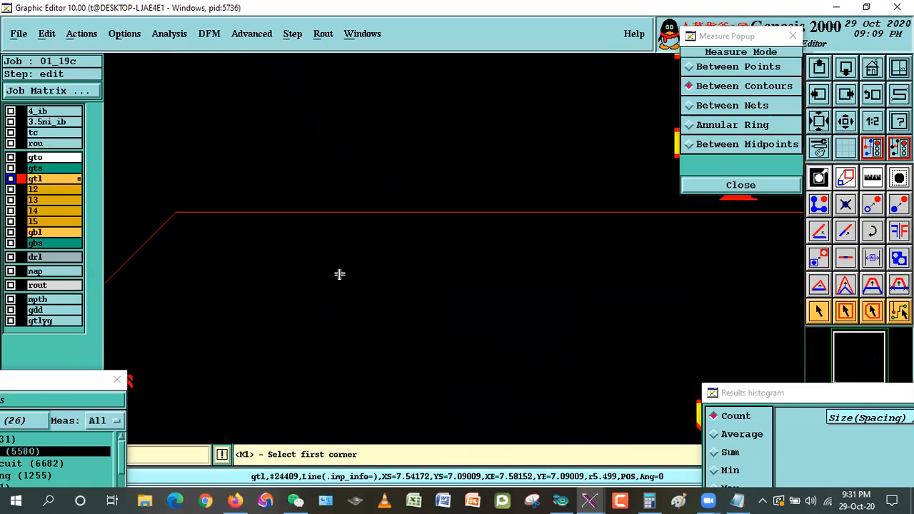
{"action": "left_click", "coordinate": [848, 107]}
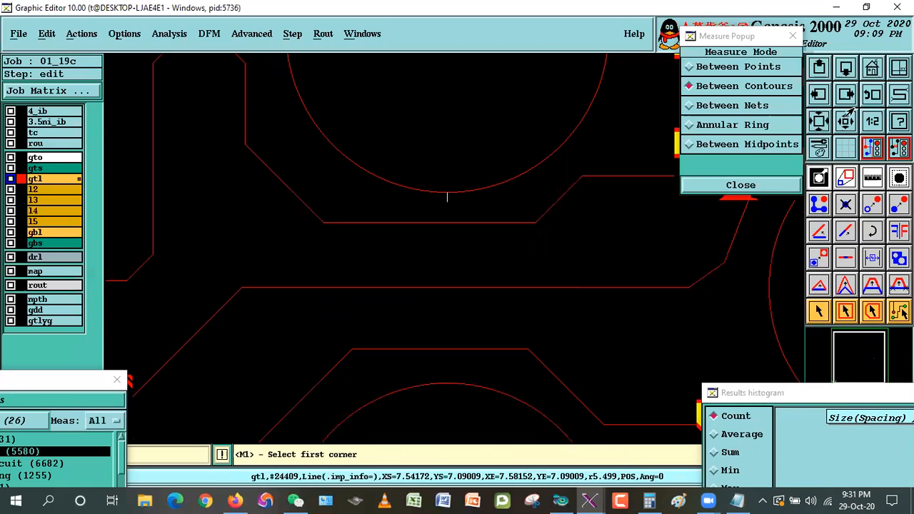
{"action": "left_click", "coordinate": [820, 313]}
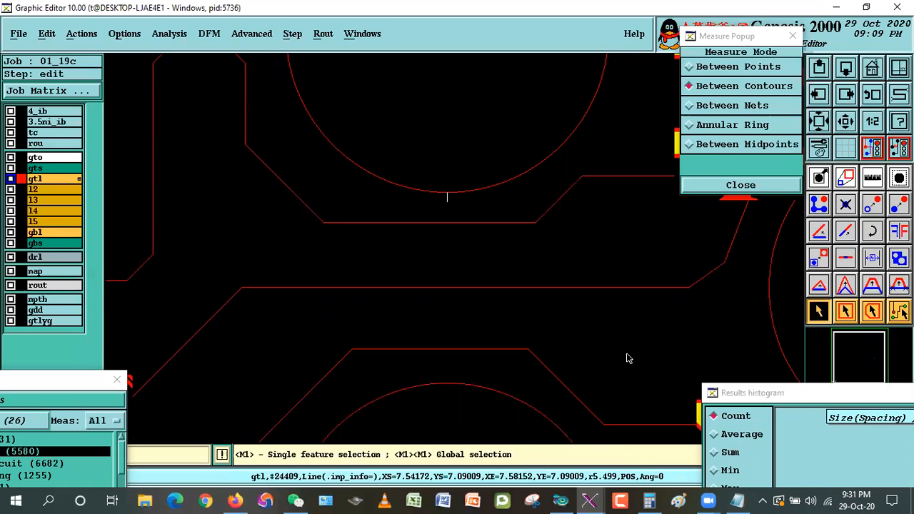
{"action": "left_click", "coordinate": [873, 205]}
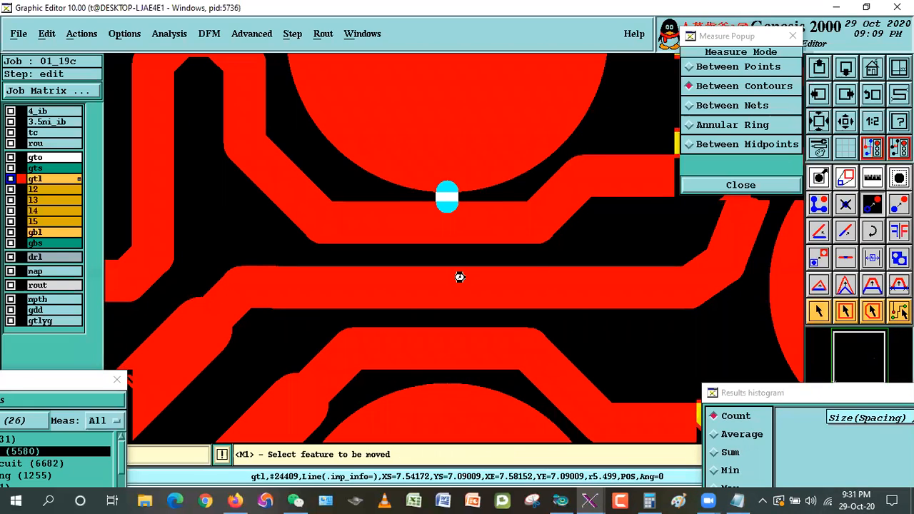
{"action": "left_click", "coordinate": [465, 278]}
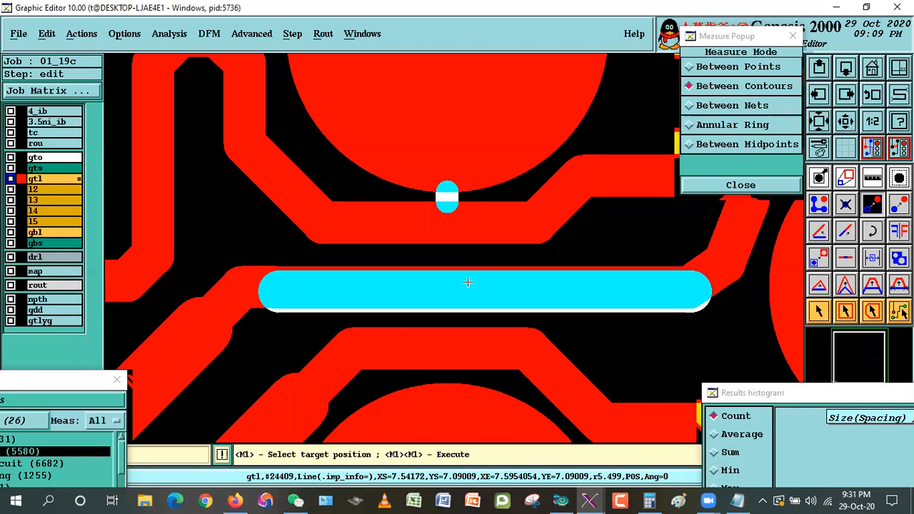
{"action": "right_click", "coordinate": [467, 283]}
{"action": "left_click", "coordinate": [817, 313]}
Step: Delete the tiny line pieces at the second trace's left bend, and connect the long horizontal line to the 45-degree line
{"action": "double_click", "coordinate": [514, 292]}
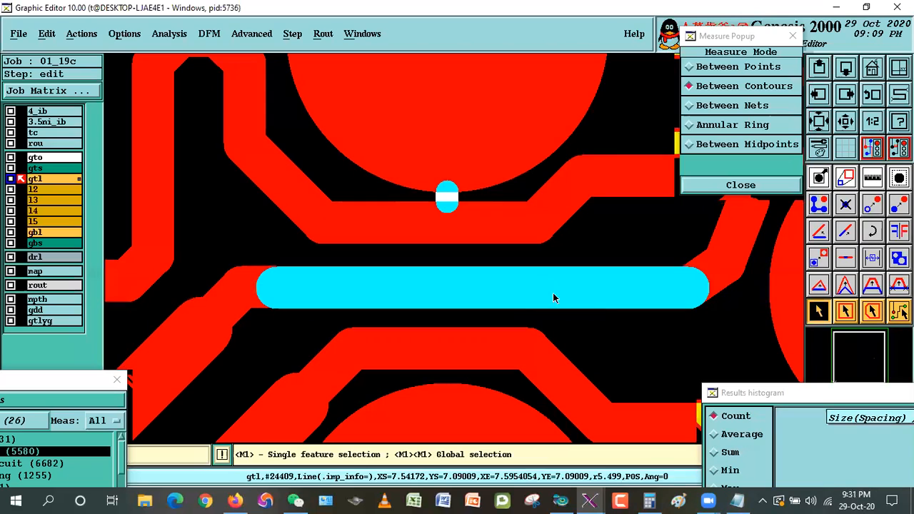
{"action": "left_click", "coordinate": [614, 345]}
{"action": "left_click", "coordinate": [267, 278]}
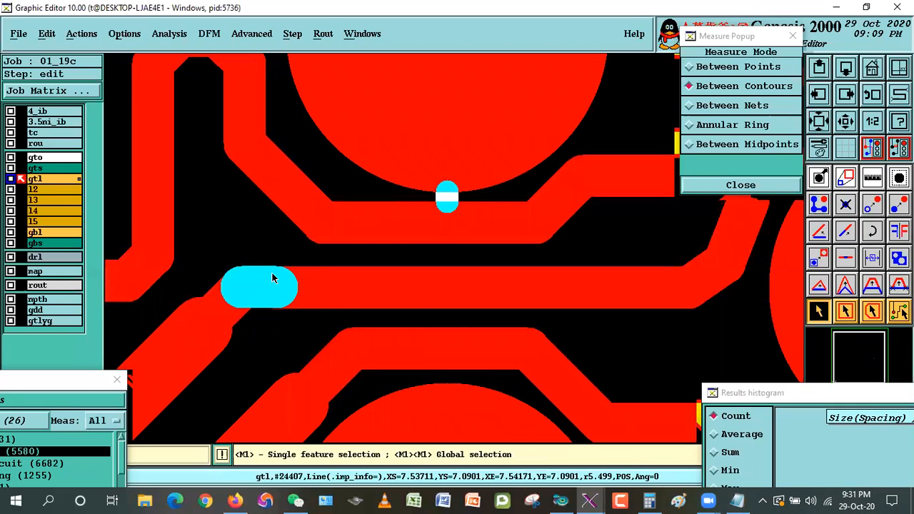
{"action": "left_click", "coordinate": [238, 296]}
{"action": "left_click", "coordinate": [262, 308]}
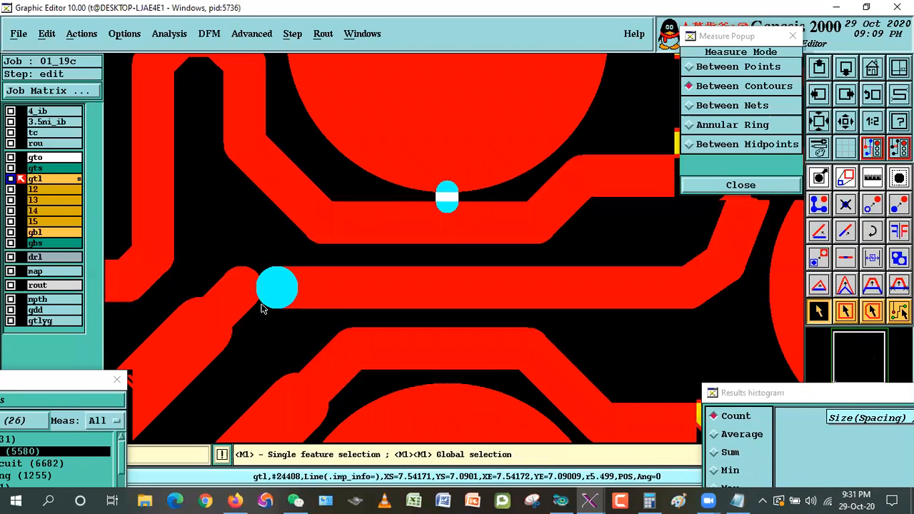
{"action": "left_click", "coordinate": [261, 308]}
{"action": "left_click", "coordinate": [262, 312]}
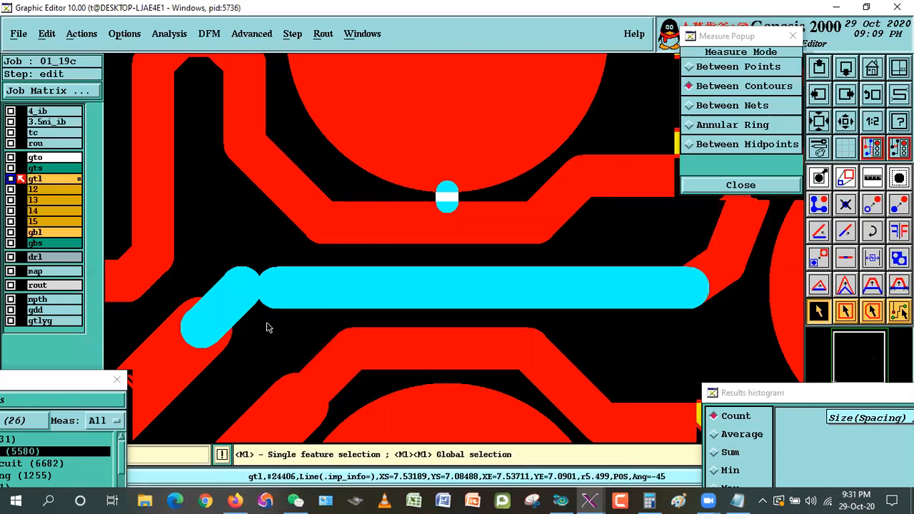
{"action": "key", "text": "alt+l"}
{"action": "left_click", "coordinate": [187, 341]}
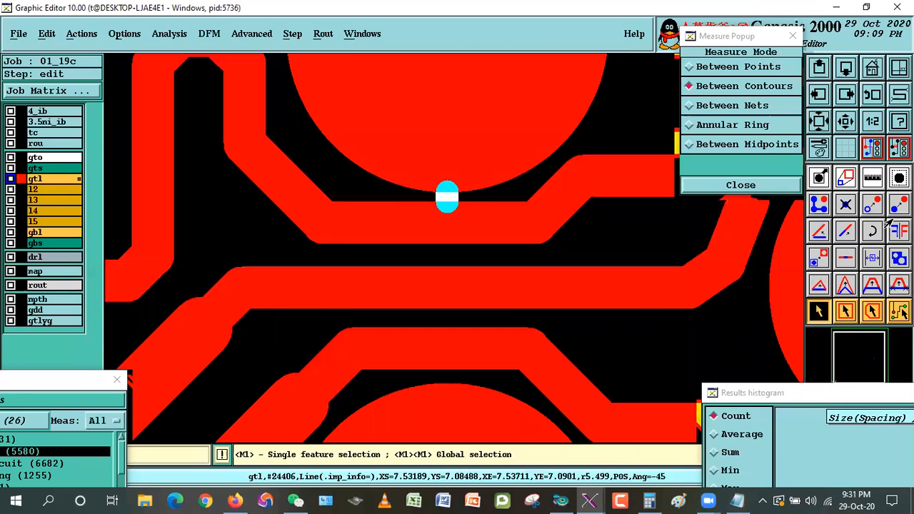
Step: Move the joined horizontal line of the second trace slightly downward, away from the trace below the pad
{"action": "left_click", "coordinate": [872, 205]}
{"action": "left_click", "coordinate": [417, 286]}
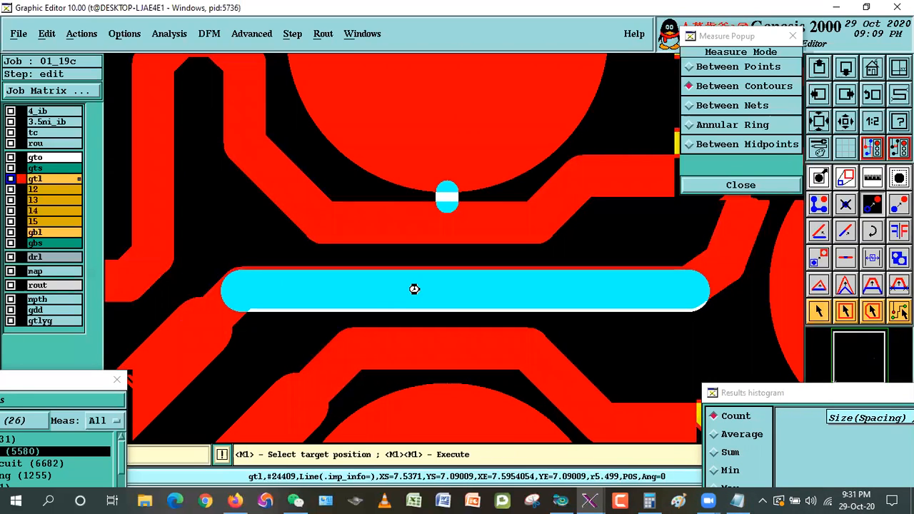
{"action": "left_click", "coordinate": [687, 342]}
{"action": "left_click", "coordinate": [320, 286]}
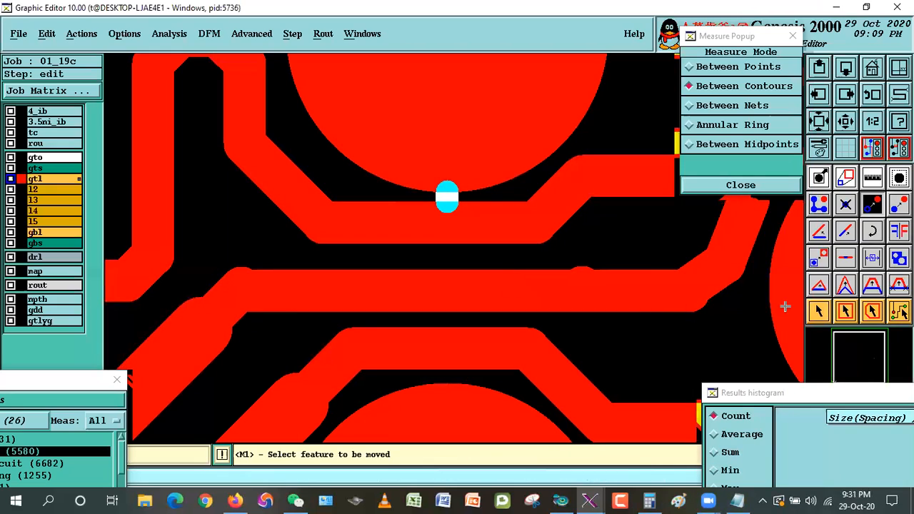
{"action": "left_click", "coordinate": [819, 310]}
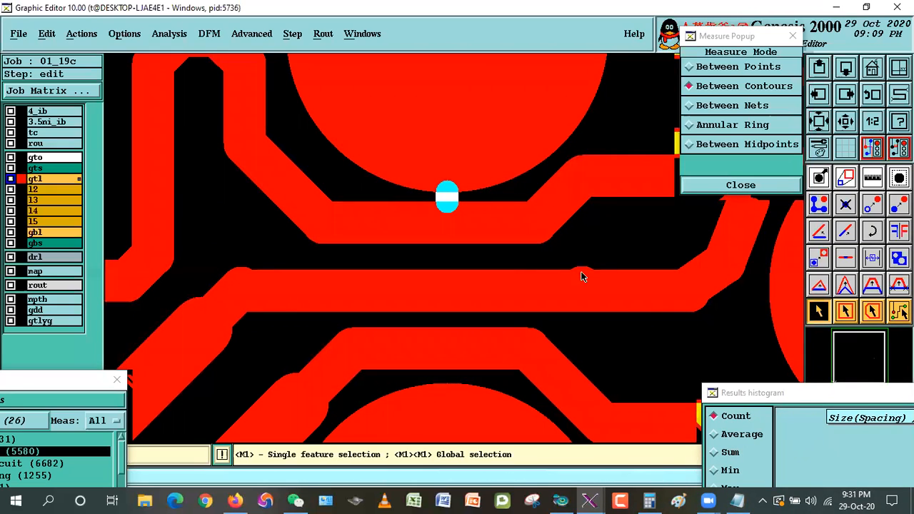
Step: Delete the tiny line segment bulging from the upper edge of the second trace below the pad
{"action": "left_click", "coordinate": [577, 271]}
{"action": "left_click", "coordinate": [576, 270]}
{"action": "key", "text": "ctrl+b"}
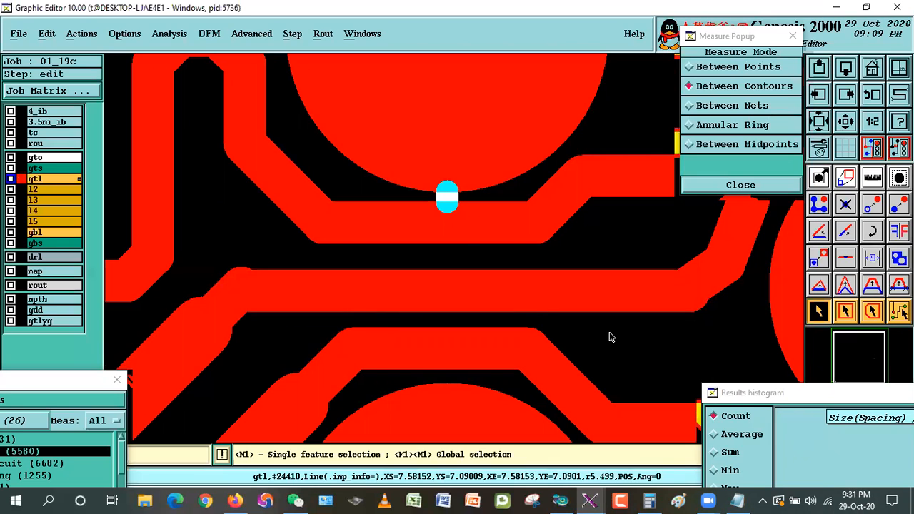
Step: Examine the centreline joints at both ends of the second trace's horizontal line in skeleton display
{"action": "key", "text": "ctrl+w"}
{"action": "right_click", "coordinate": [258, 269]}
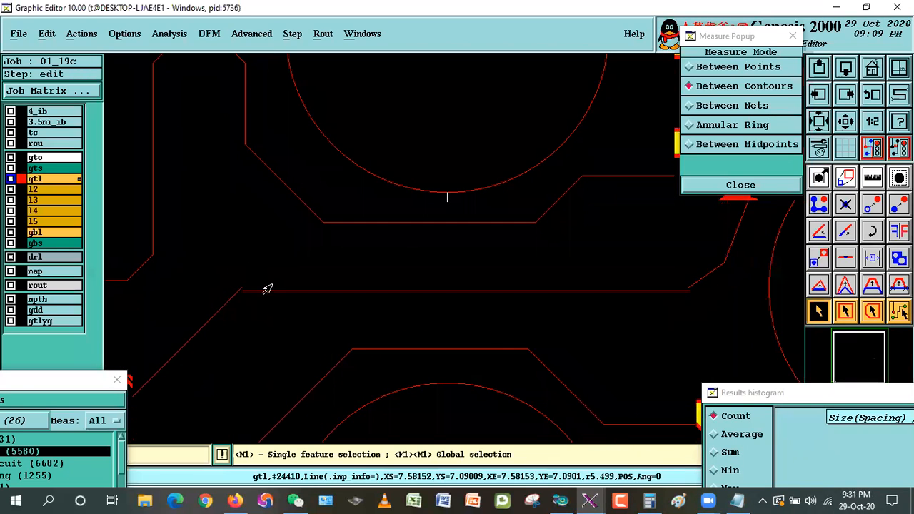
{"action": "left_click", "coordinate": [274, 284]}
{"action": "left_click", "coordinate": [217, 271]}
{"action": "left_click", "coordinate": [276, 318]}
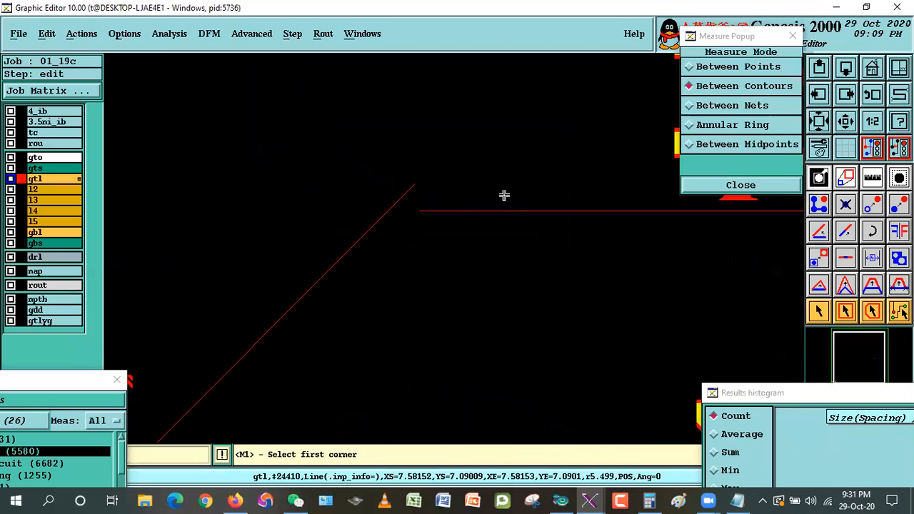
{"action": "left_click", "coordinate": [876, 98]}
{"action": "left_click", "coordinate": [663, 276]}
{"action": "left_click", "coordinate": [714, 307]}
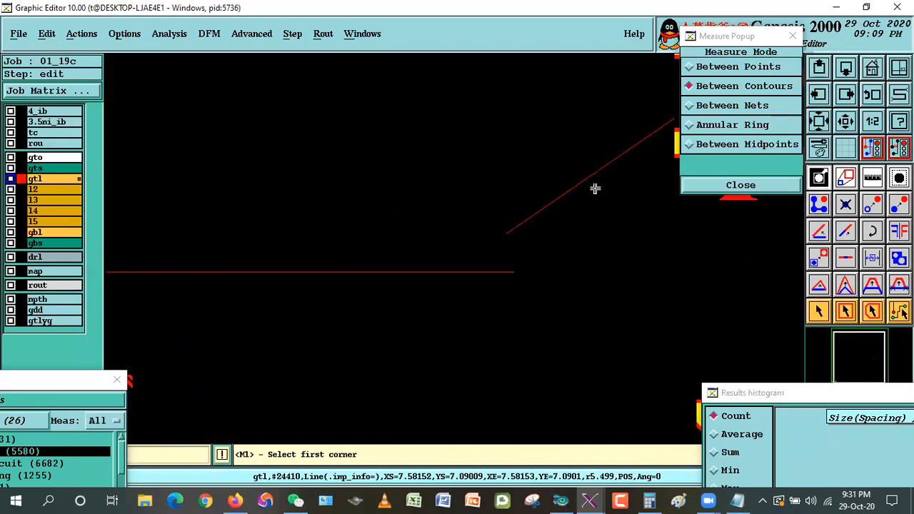
{"action": "left_click", "coordinate": [872, 99]}
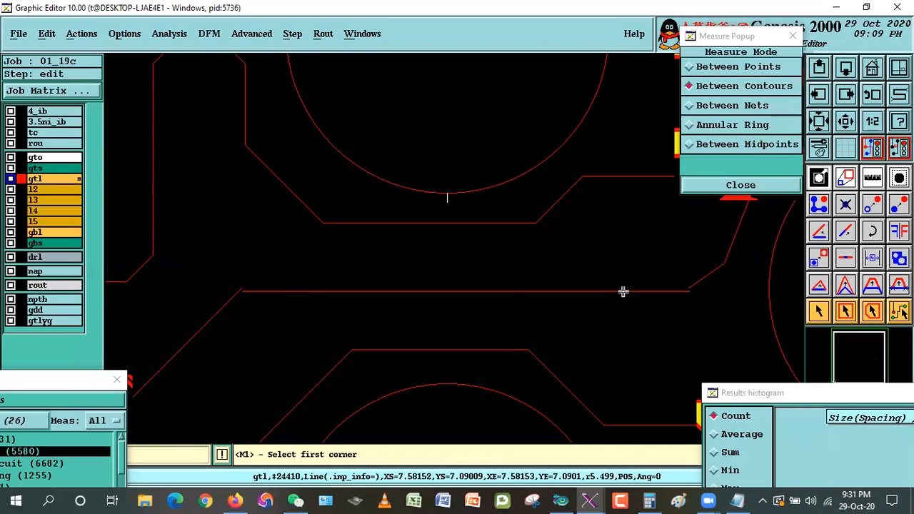
{"action": "key", "text": "ctrl+w"}
Step: Connect the second trace's horizontal line to the angled line at its right end, using the best Corner connection
{"action": "left_click", "coordinate": [818, 311]}
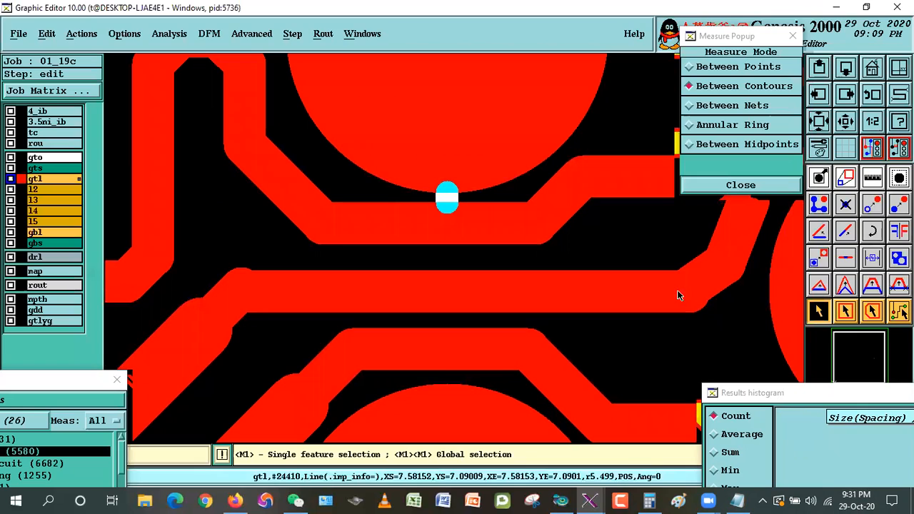
{"action": "left_click", "coordinate": [691, 313]}
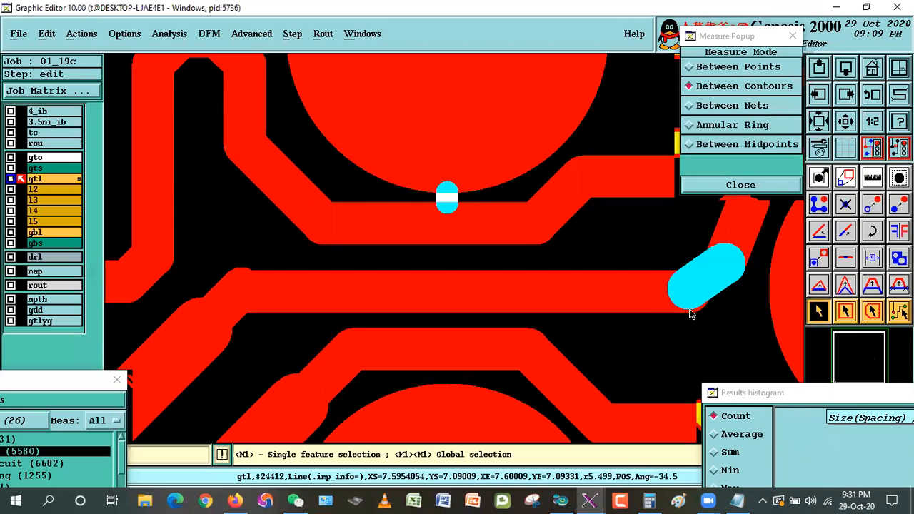
{"action": "left_click", "coordinate": [690, 306]}
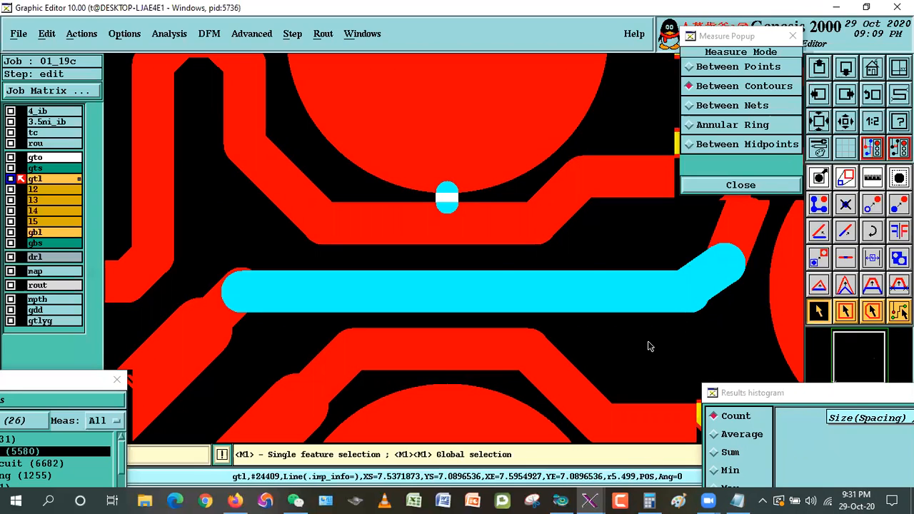
{"action": "key", "text": "alt+c"}
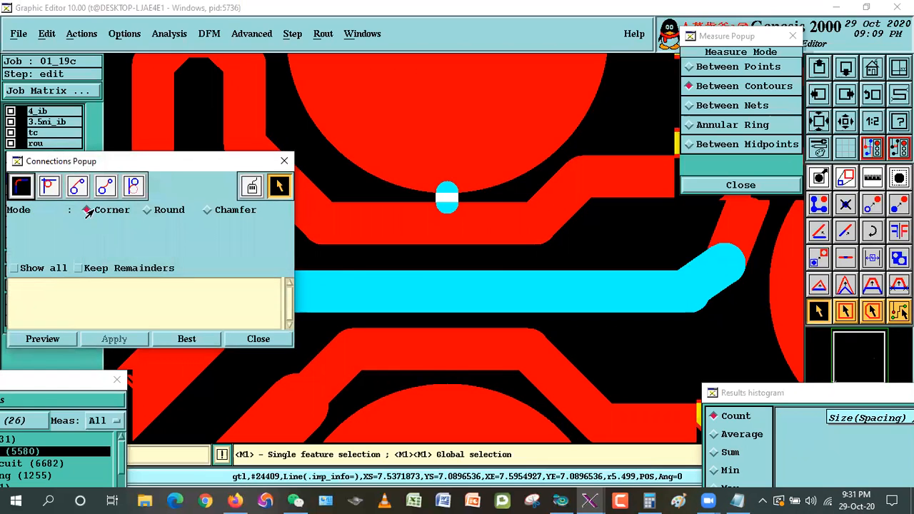
{"action": "left_click", "coordinate": [44, 36]}
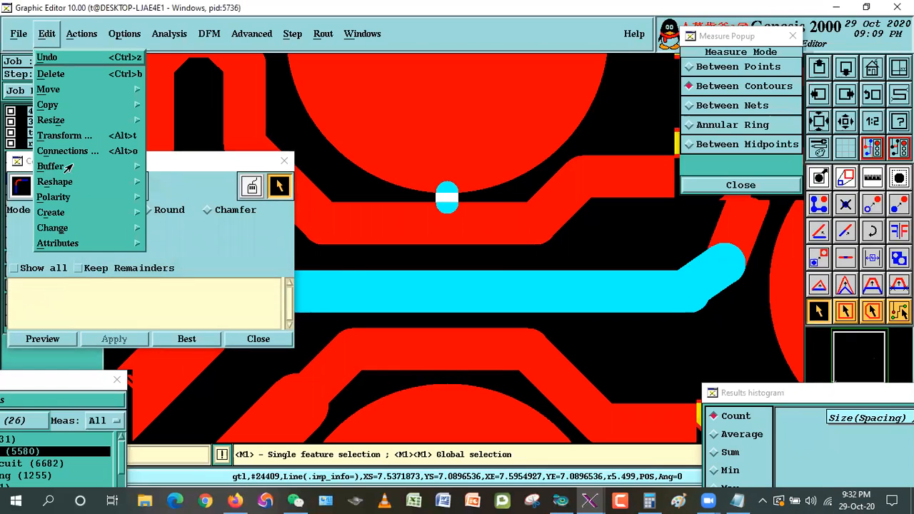
{"action": "left_click", "coordinate": [68, 151]}
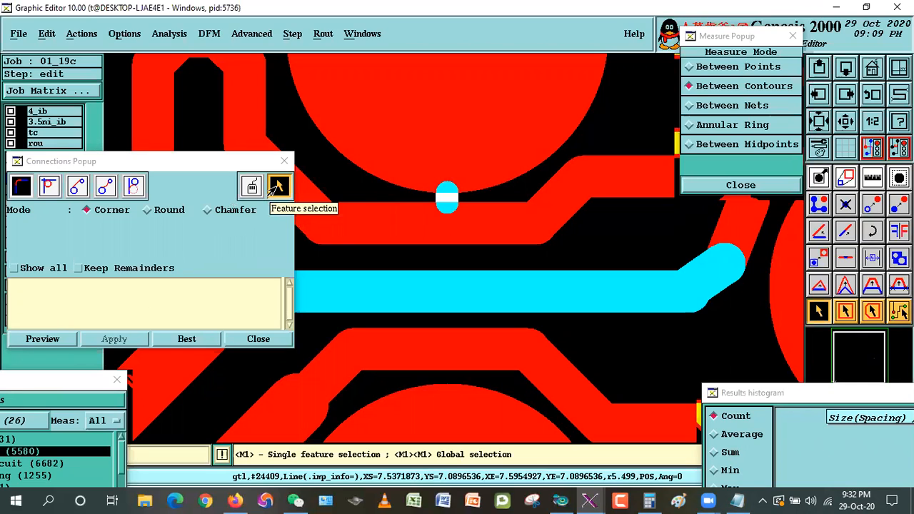
{"action": "left_click", "coordinate": [191, 338]}
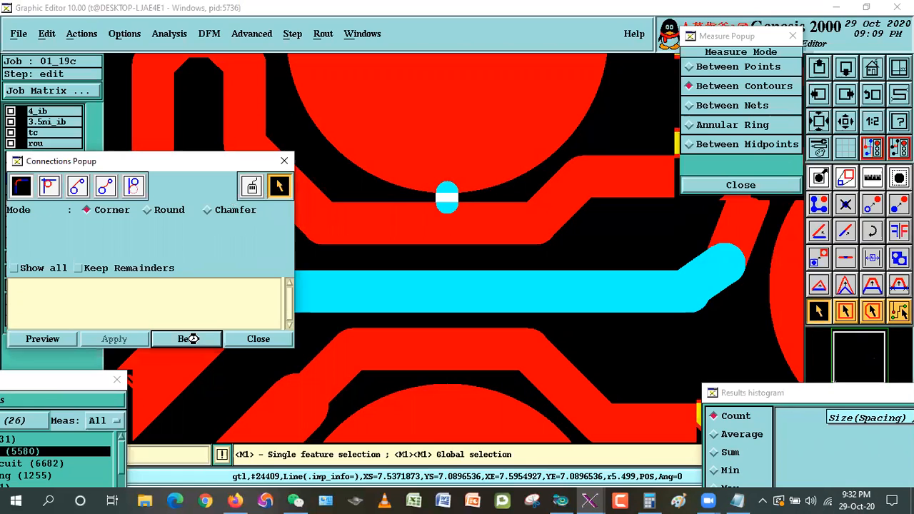
{"action": "left_click_drag", "start_coordinate": [161, 161], "coordinate": [144, 30]}
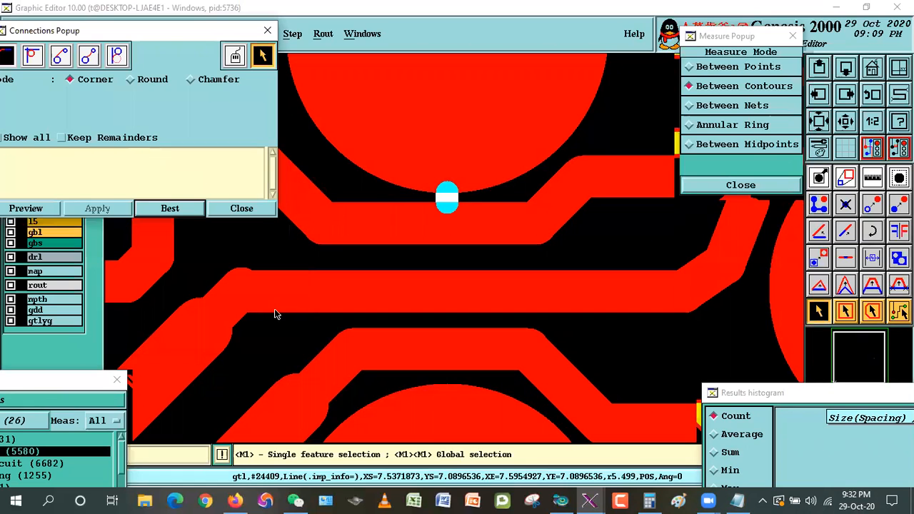
{"action": "left_click", "coordinate": [610, 357]}
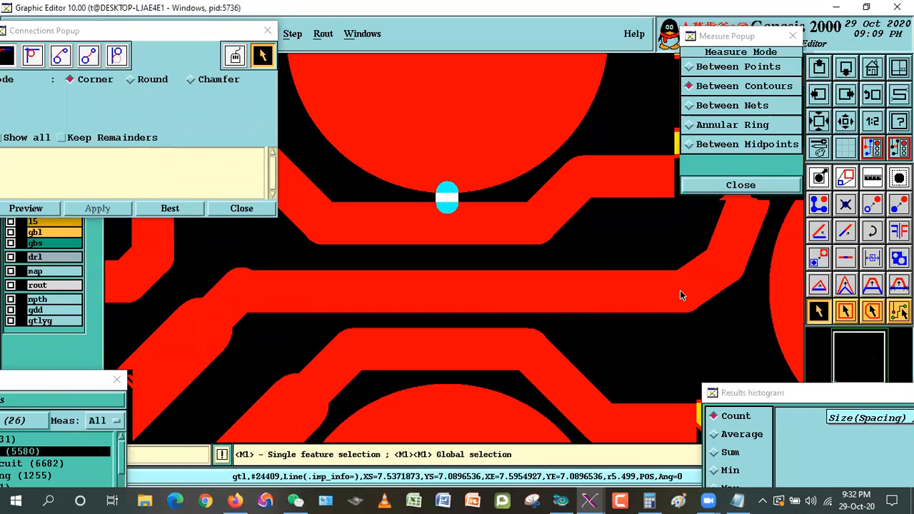
{"action": "key", "text": "ctrl+w"}
{"action": "key", "text": "ctrl+w"}
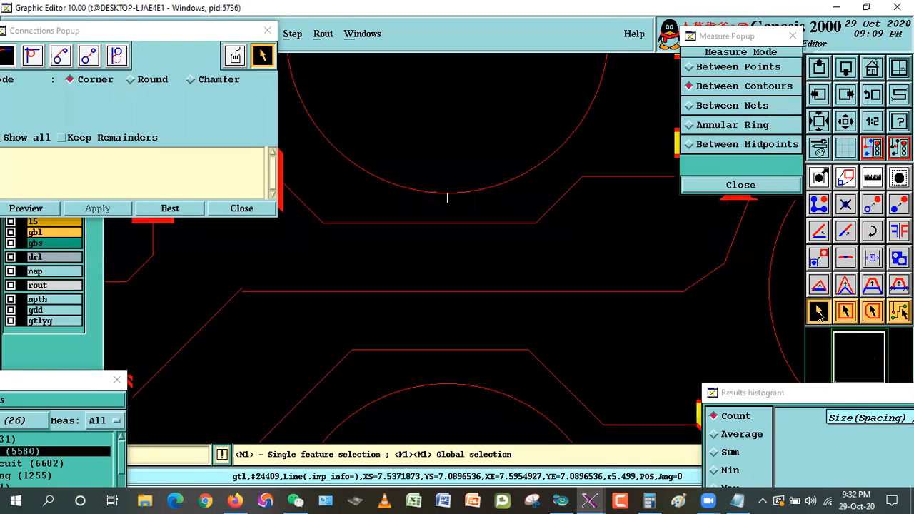
{"action": "key", "text": "ctrl+w"}
Step: Try to join the 45-degree line at the second trace's left bend to the horizontal line with a Corner connection
{"action": "left_click", "coordinate": [239, 347]}
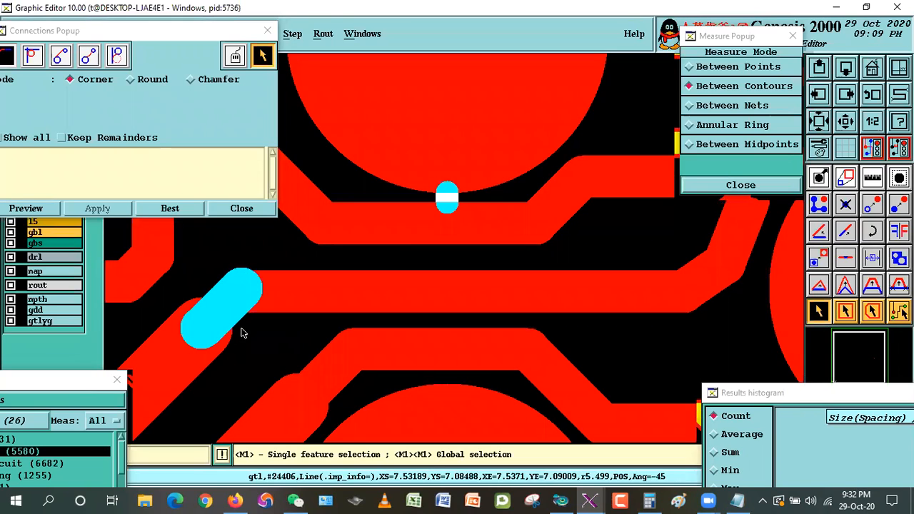
{"action": "left_click", "coordinate": [250, 332]}
{"action": "left_click", "coordinate": [287, 260]}
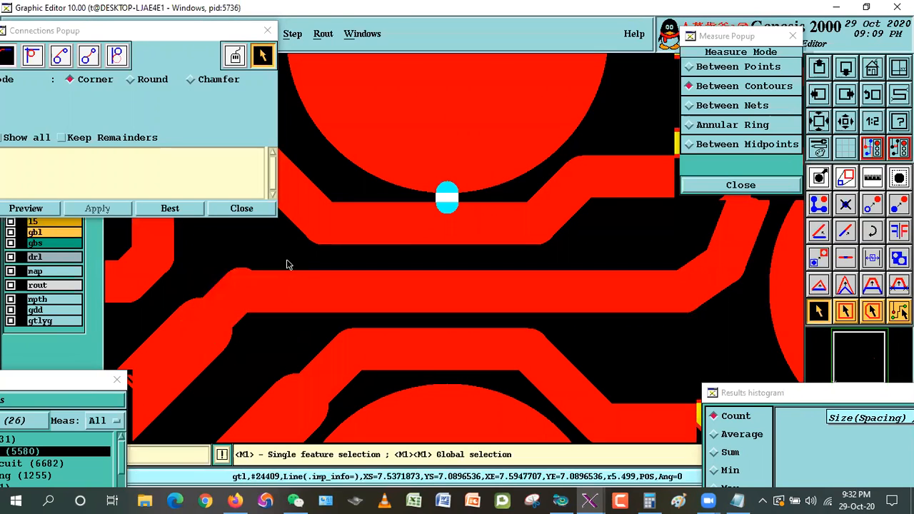
{"action": "left_click", "coordinate": [239, 275]}
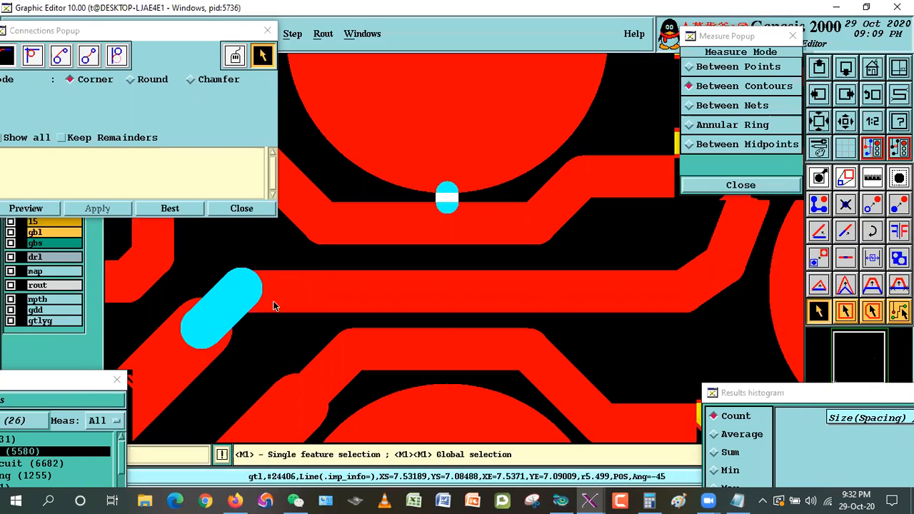
{"action": "left_click", "coordinate": [265, 287]}
{"action": "left_click", "coordinate": [404, 335]}
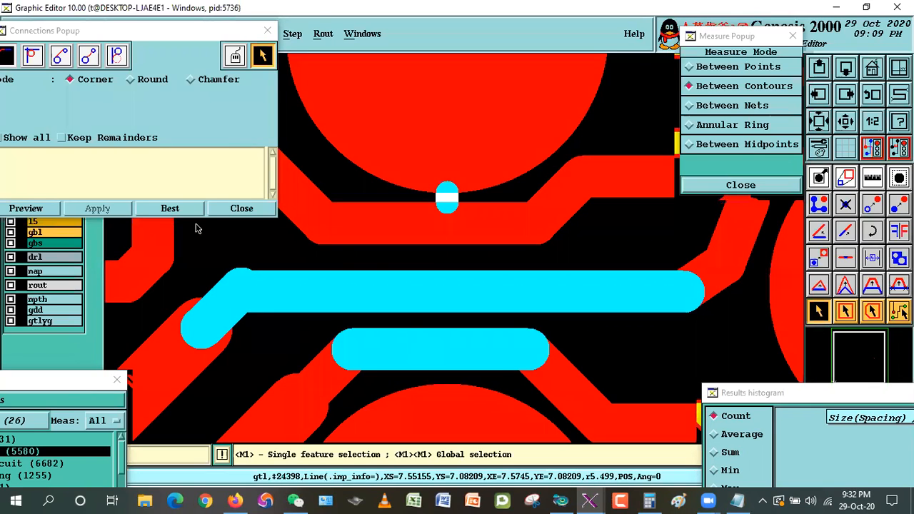
{"action": "left_click", "coordinate": [178, 208]}
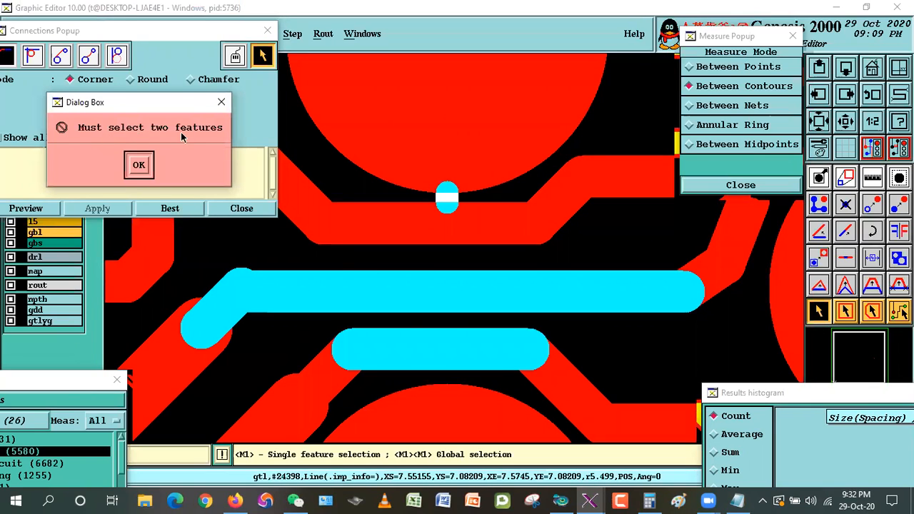
{"action": "left_click", "coordinate": [132, 163]}
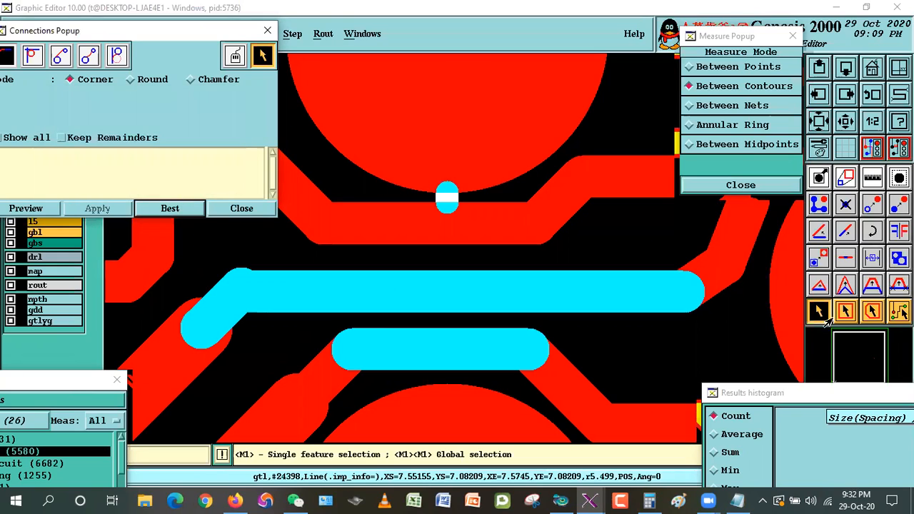
{"action": "left_click", "coordinate": [627, 360]}
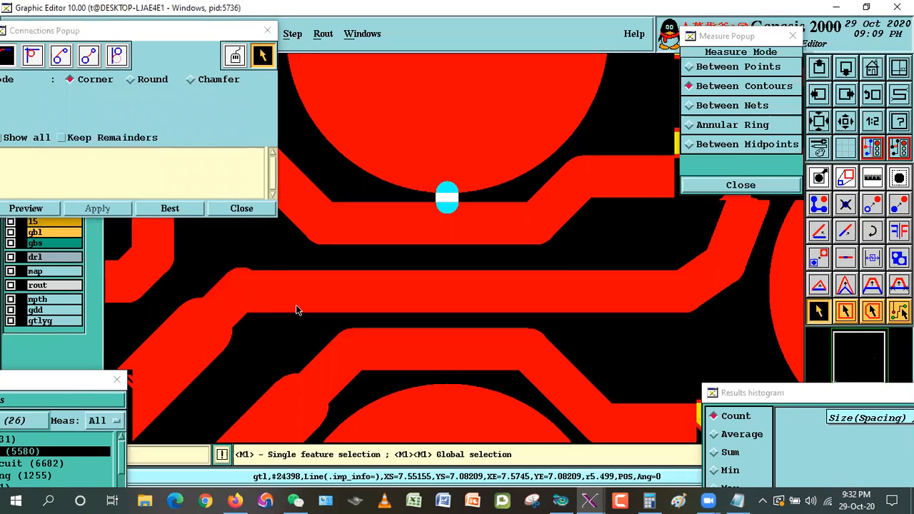
{"action": "left_click", "coordinate": [248, 285]}
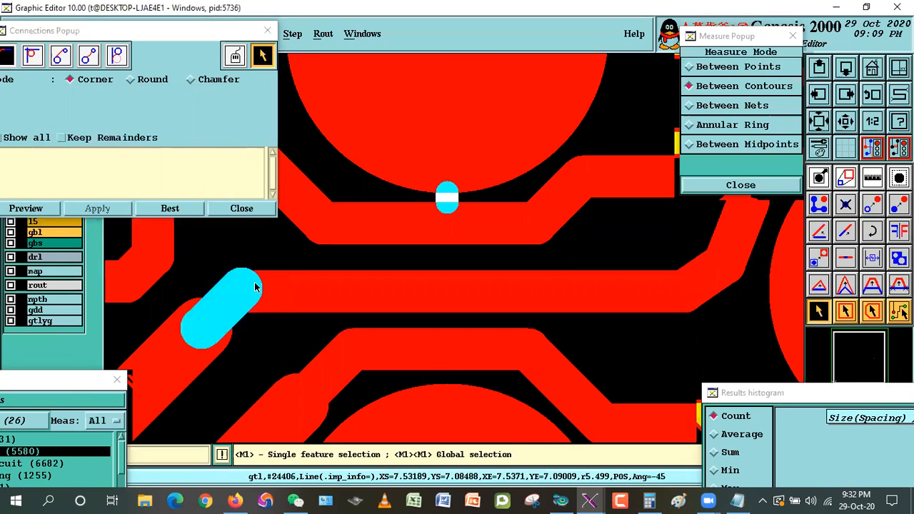
{"action": "left_click", "coordinate": [290, 344]}
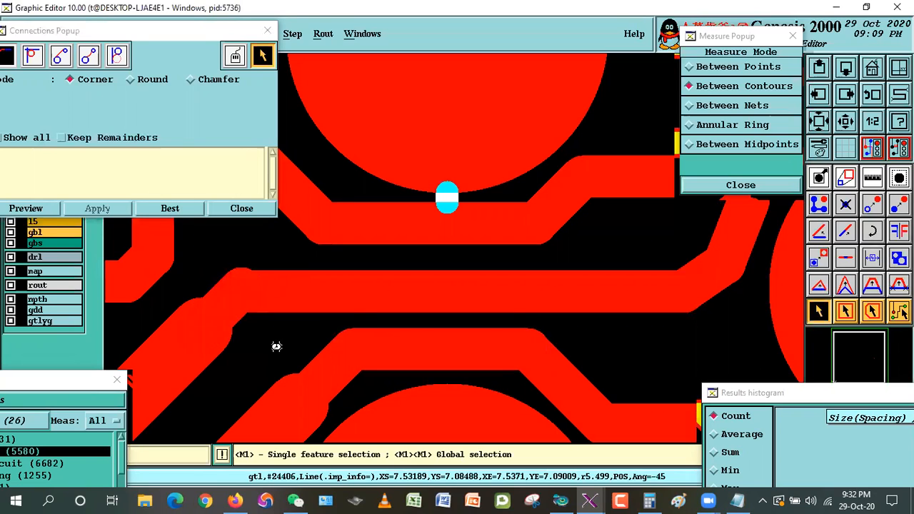
{"action": "key", "text": "ctrl+w"}
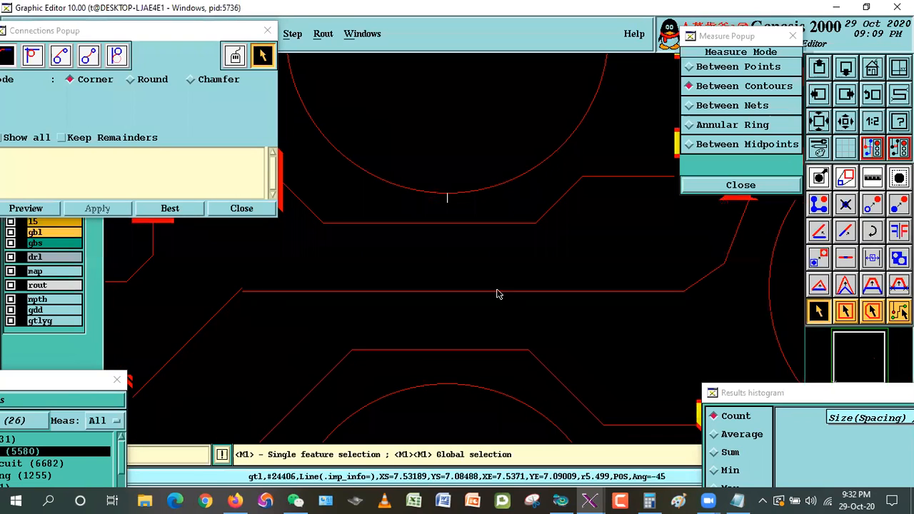
{"action": "key", "text": "ctrl+w"}
Step: Connect the second trace's horizontal line to the 45-degree line at its left bend, using the best Corner connection
{"action": "left_click", "coordinate": [243, 278]}
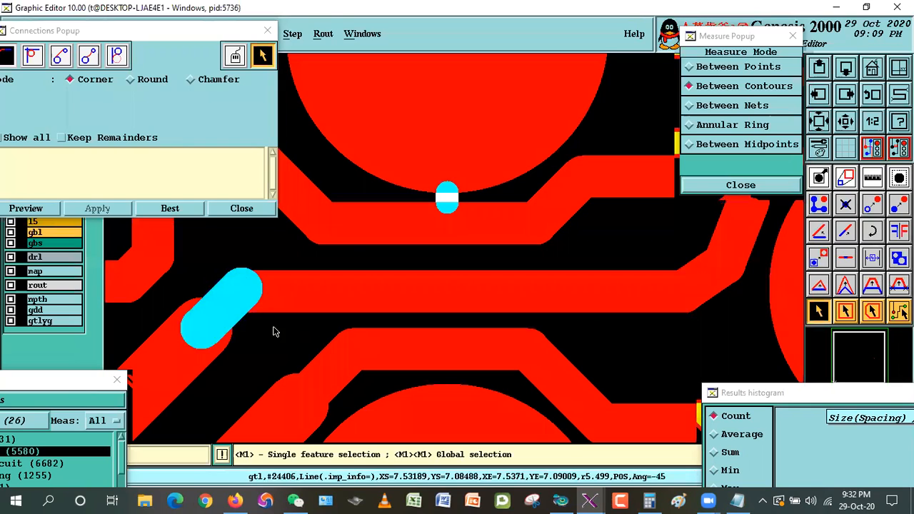
{"action": "left_click", "coordinate": [267, 307]}
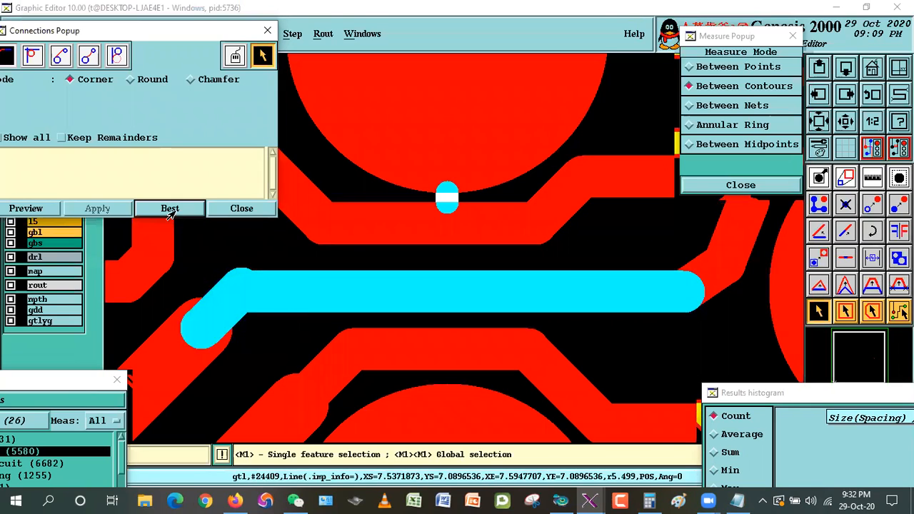
{"action": "left_click", "coordinate": [241, 208]}
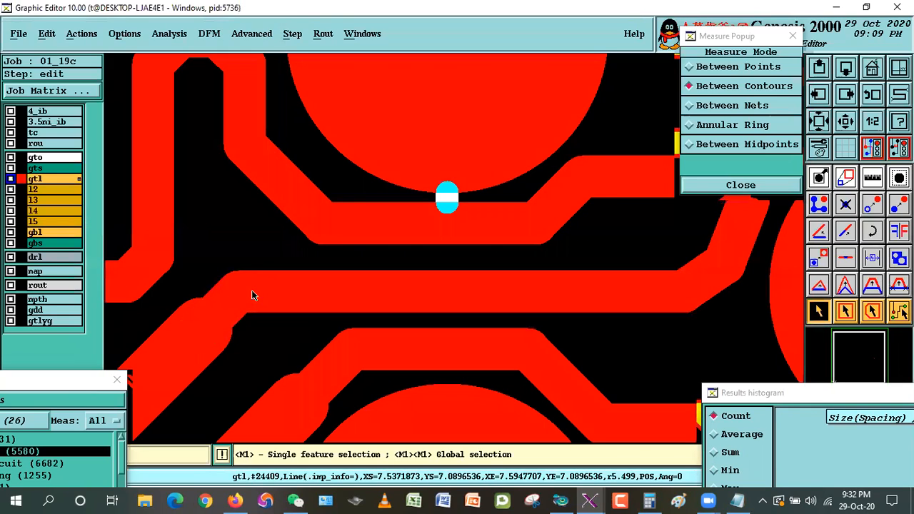
{"action": "key", "text": "ctrl+w"}
{"action": "key", "text": "ctrl+w"}
{"action": "left_click", "coordinate": [872, 289]}
{"action": "left_click", "coordinate": [435, 224]}
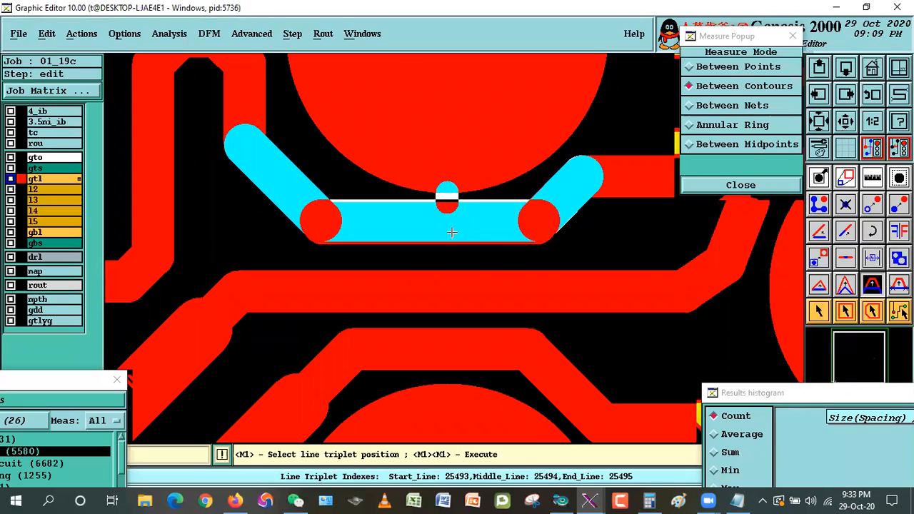
{"action": "right_click", "coordinate": [451, 222]}
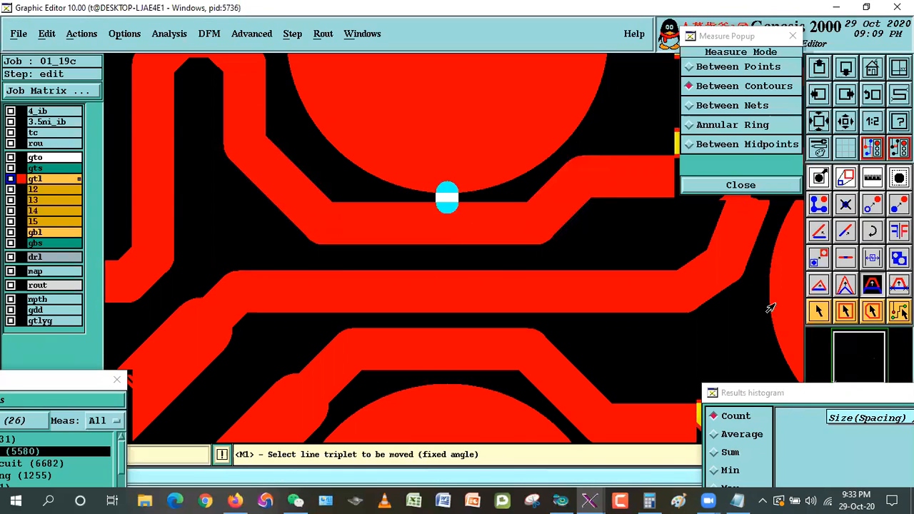
{"action": "left_click", "coordinate": [38, 321]}
{"action": "left_click", "coordinate": [59, 321]}
{"action": "left_click", "coordinate": [878, 206]}
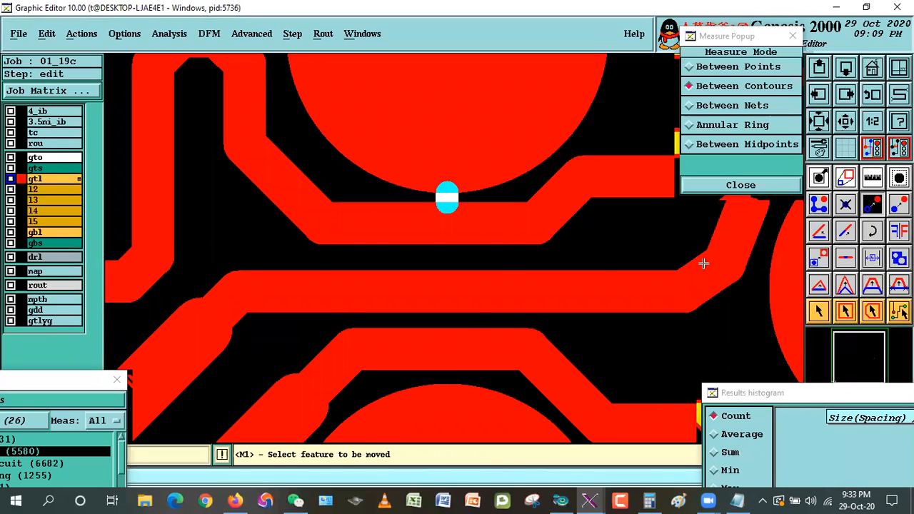
{"action": "left_click", "coordinate": [816, 314]}
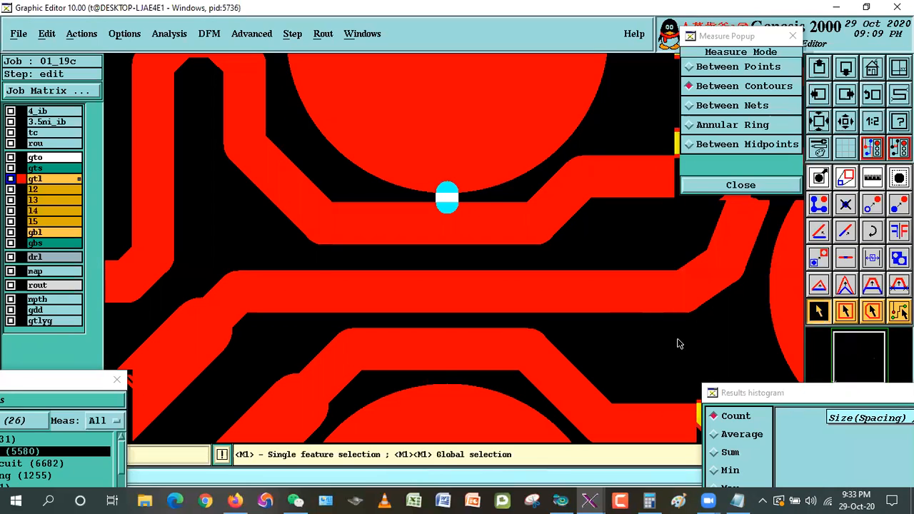
Step: Measure the contour spacing between the large upper pad and the trace directly below it
{"action": "left_click", "coordinate": [886, 180]}
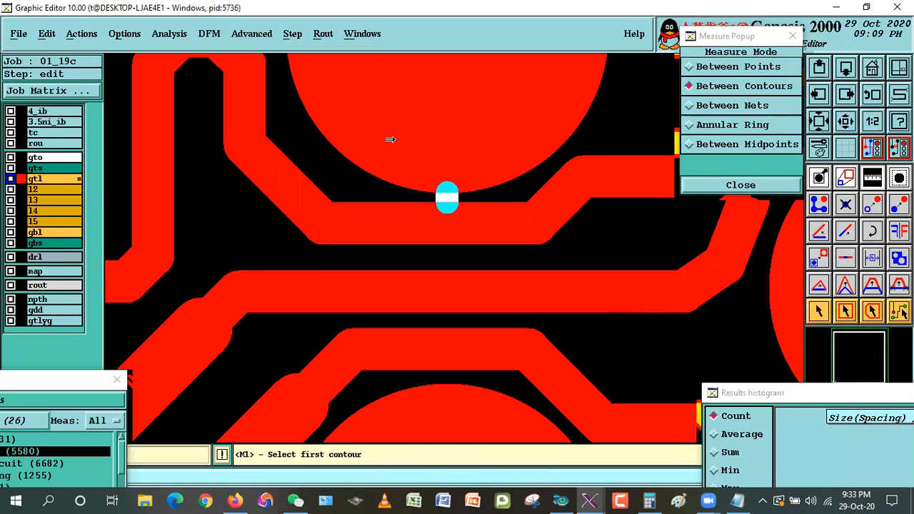
{"action": "left_click", "coordinate": [420, 139]}
{"action": "left_click", "coordinate": [424, 222]}
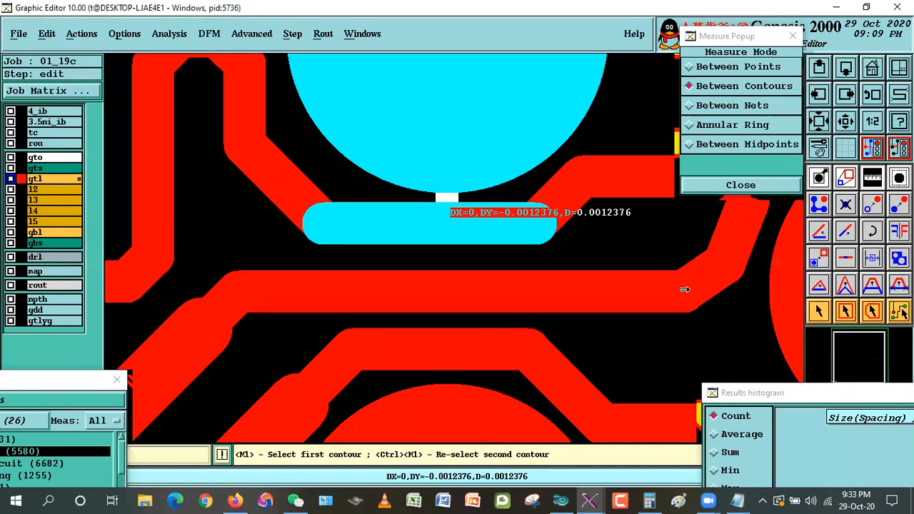
Step: Undo the last corner connection at the second trace's left bend
{"action": "left_click", "coordinate": [816, 312]}
{"action": "key", "text": "ctrl+z"}
{"action": "key", "text": "Return"}
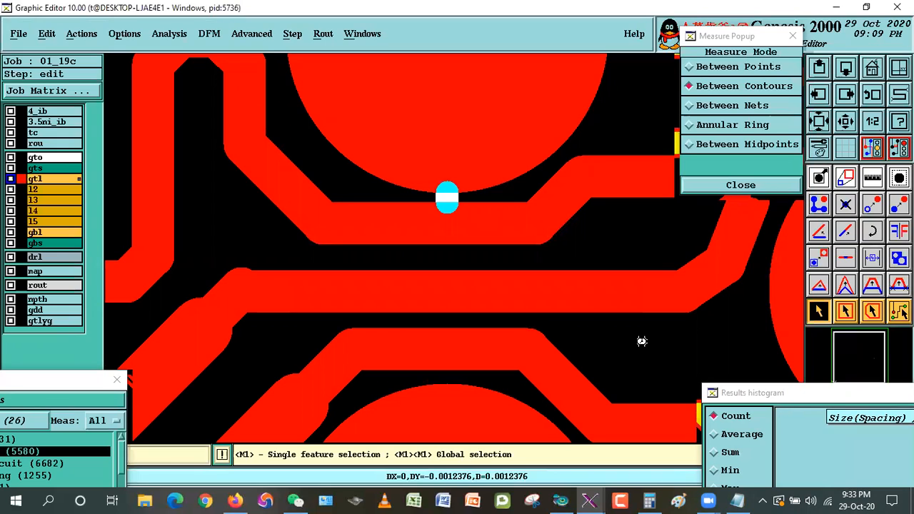
Step: Undo the last shift of the second trace's horizontal line
{"action": "key", "text": "ctrl+z"}
{"action": "key", "text": "Return"}
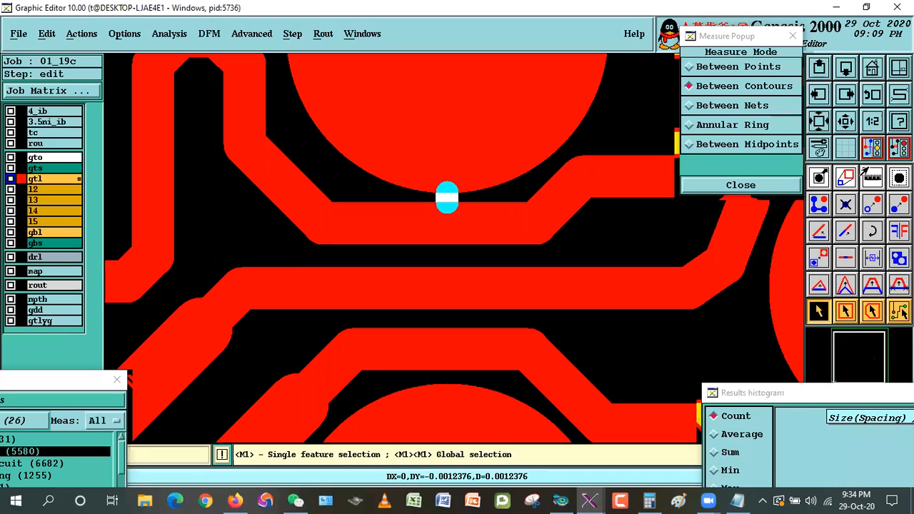
Step: Filter features by the .smd attribute and select all matching pads across the board on gtl
{"action": "key", "text": "Home"}
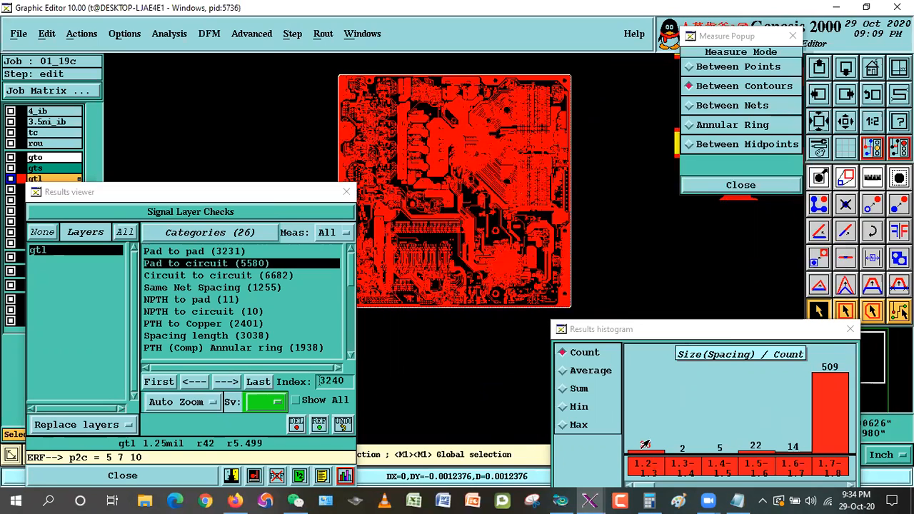
{"action": "left_click", "coordinate": [849, 175]}
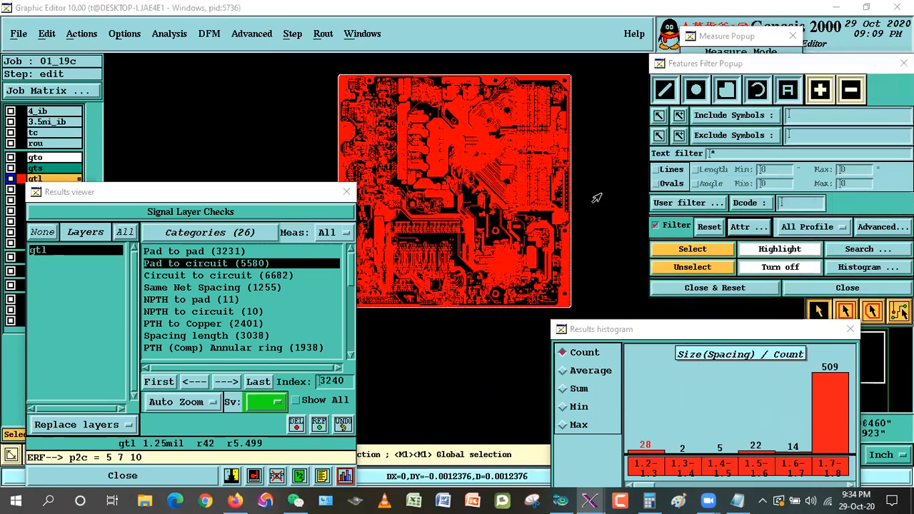
{"action": "type", "text": "d"}
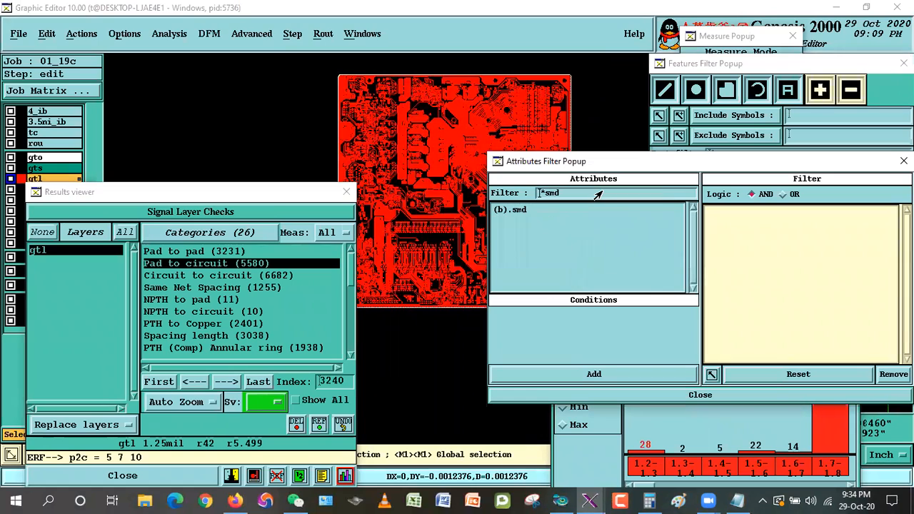
{"action": "left_click", "coordinate": [516, 210]}
{"action": "left_click", "coordinate": [593, 374]}
{"action": "left_click", "coordinate": [636, 395]}
{"action": "left_click", "coordinate": [692, 249]}
{"action": "left_click_drag", "start_coordinate": [218, 192], "coordinate": [182, 257]}
Step: Move the selected SMD pads to a new layer named with a run of n characters, and reset the feature filter
{"action": "left_click", "coordinate": [46, 35]}
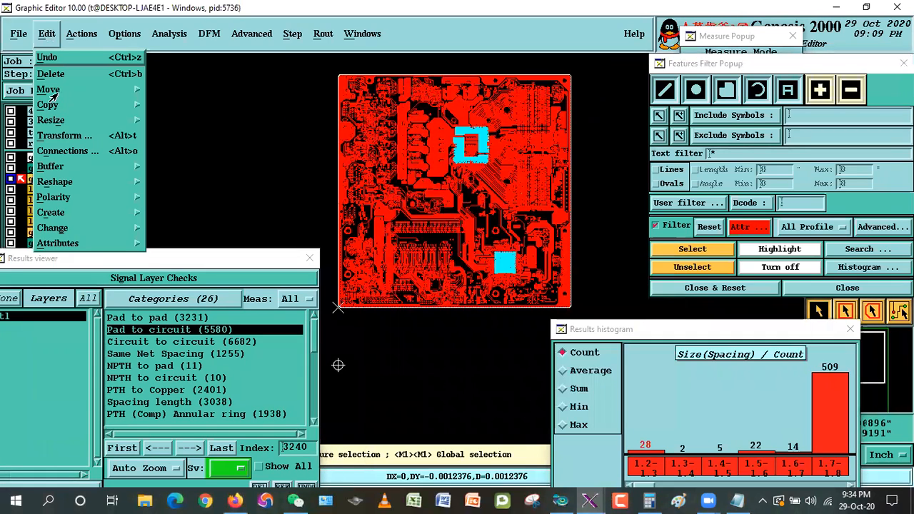
{"action": "mouse_move", "coordinate": [54, 91]}
{"action": "left_click", "coordinate": [161, 105]}
{"action": "type", "text": "nnnnnnnnnnnnnnnnnn"}
{"action": "left_click", "coordinate": [69, 145]}
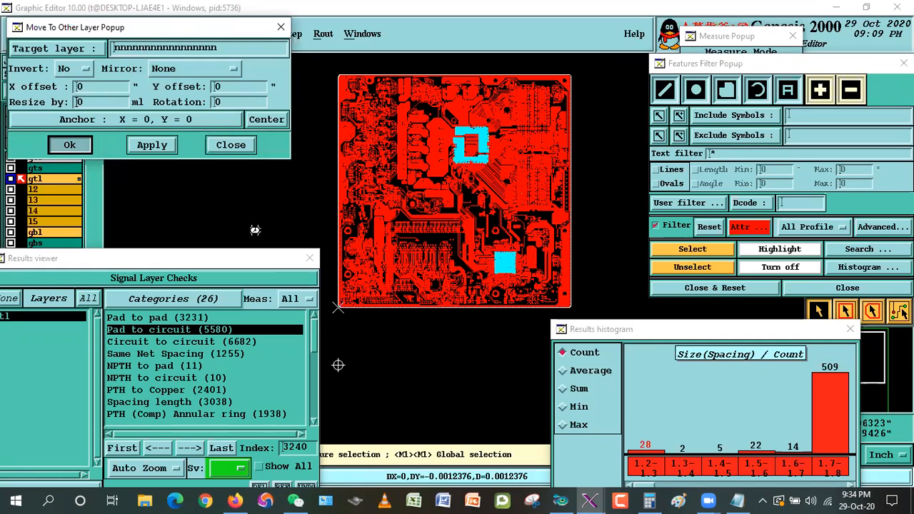
{"action": "left_click", "coordinate": [316, 287]}
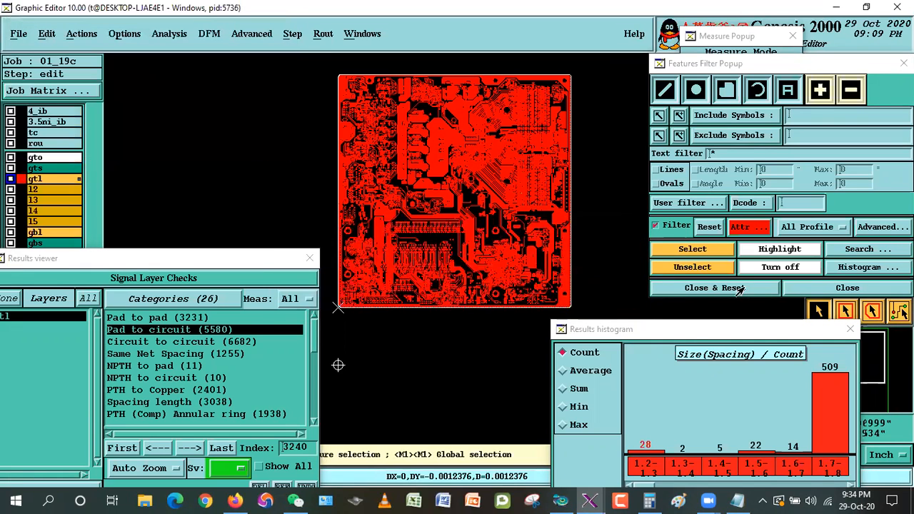
{"action": "left_click", "coordinate": [739, 289]}
Step: Close the old check results and rerun the Signal Layer Checks on gtl with the existing settings
{"action": "left_click_drag", "start_coordinate": [665, 329], "coordinate": [664, 95]}
{"action": "left_click", "coordinate": [678, 459]}
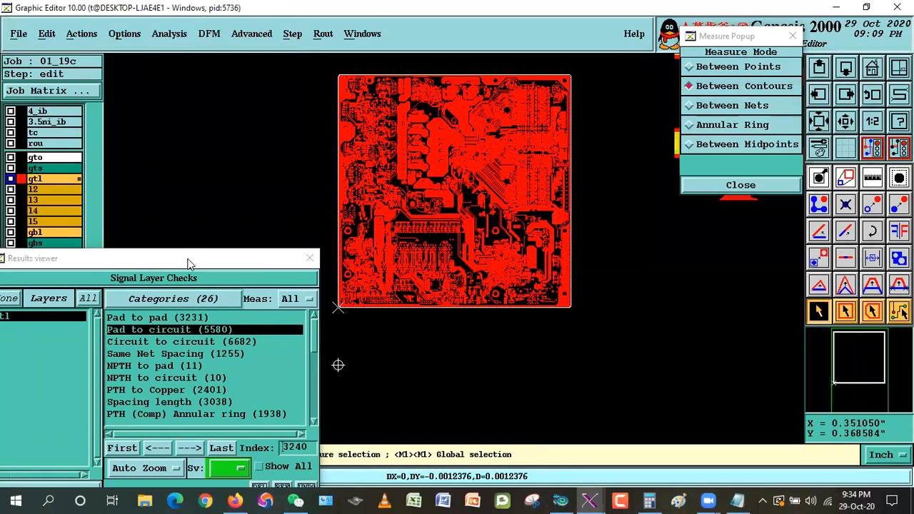
{"action": "left_click_drag", "start_coordinate": [192, 260], "coordinate": [589, 118]}
{"action": "left_click", "coordinate": [548, 137]}
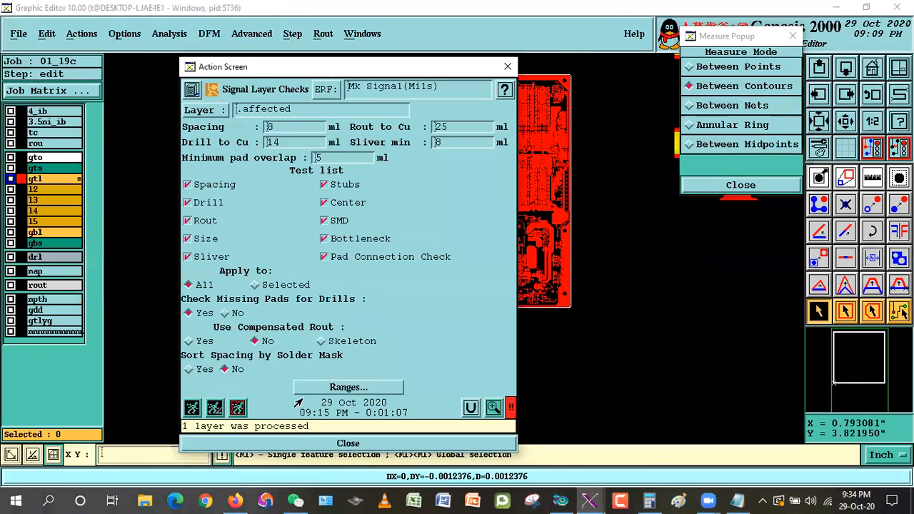
{"action": "left_click", "coordinate": [292, 398]}
{"action": "left_click", "coordinate": [363, 290]}
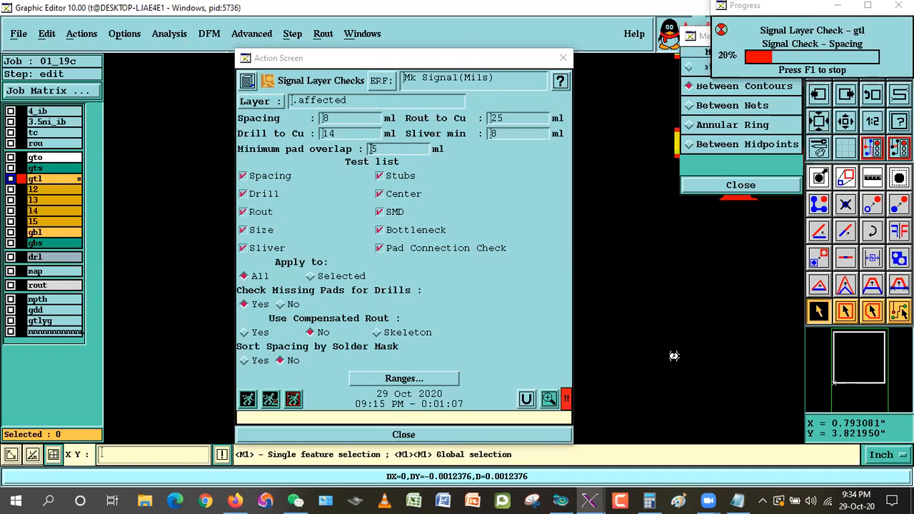
Step: Switch to Firefox, read the live cricket match scorecard on ESPNcricinfo, and return to the Graphic Editor
{"action": "left_click", "coordinate": [235, 500]}
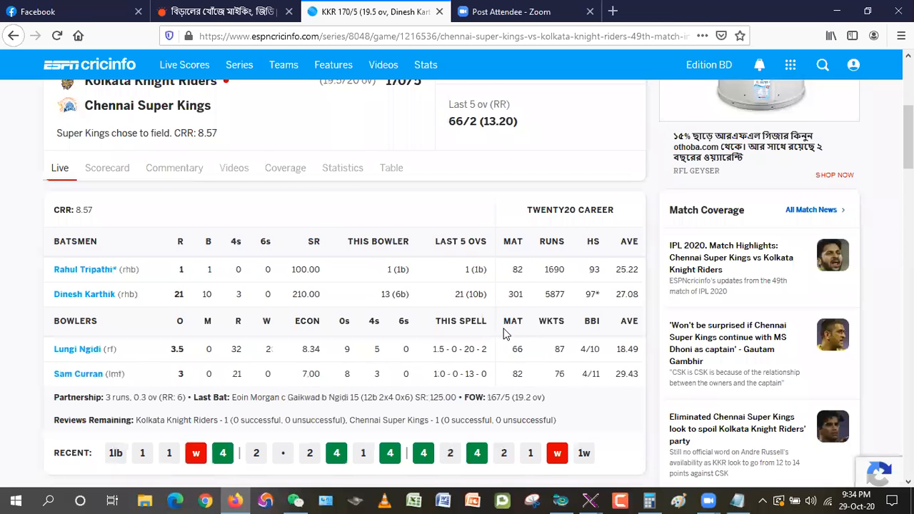
{"action": "scroll", "coordinate": [504, 333], "scroll_direction": "up", "scroll_amount": 2}
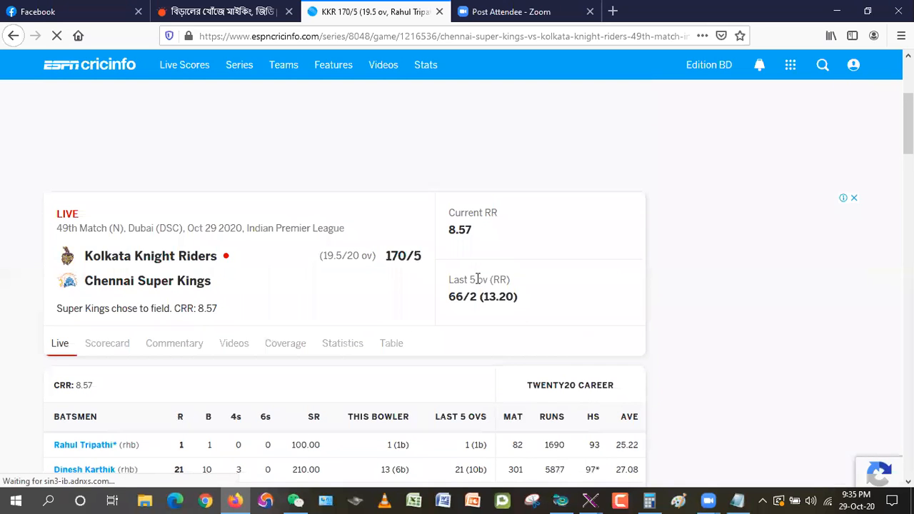
{"action": "scroll", "coordinate": [392, 325], "scroll_direction": "down", "scroll_amount": 1}
{"action": "scroll", "coordinate": [392, 325], "scroll_direction": "down", "scroll_amount": 2}
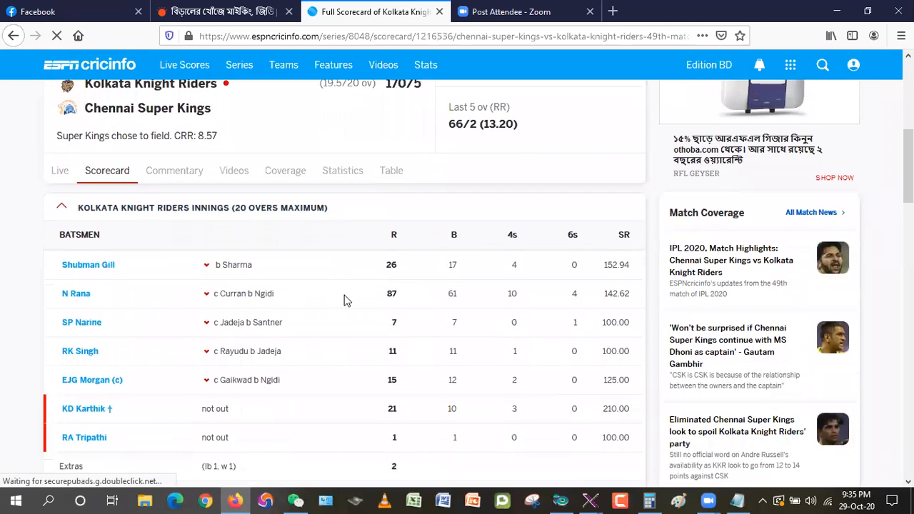
{"action": "scroll", "coordinate": [368, 309], "scroll_direction": "down", "scroll_amount": 2}
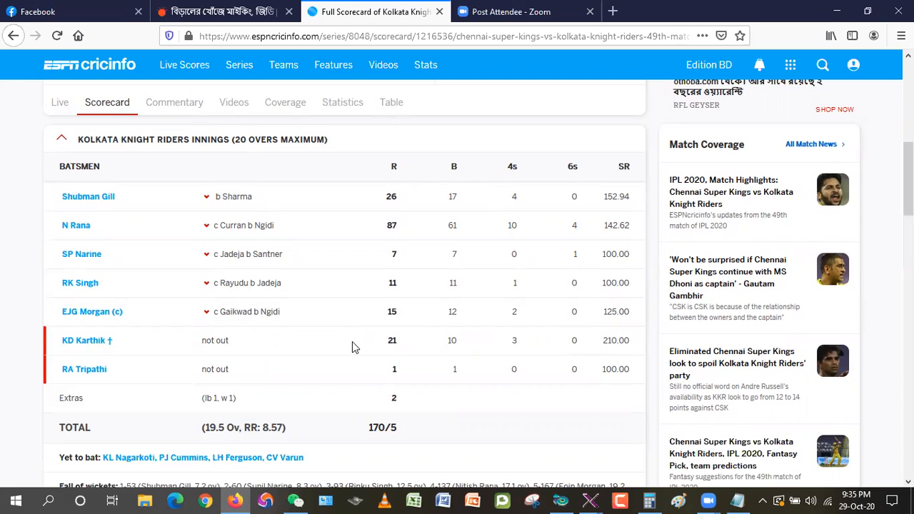
{"action": "scroll", "coordinate": [352, 341], "scroll_direction": "down", "scroll_amount": 4}
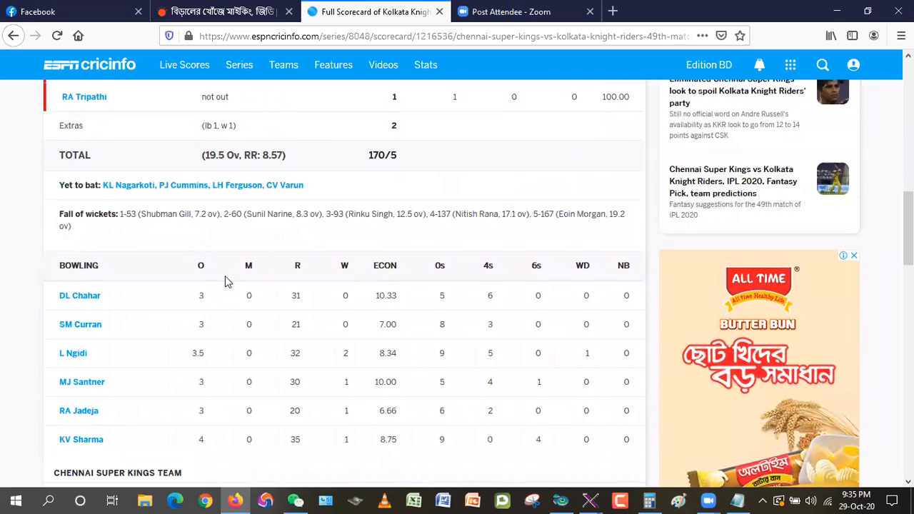
{"action": "scroll", "coordinate": [69, 179], "scroll_direction": "up", "scroll_amount": 5}
{"action": "left_click", "coordinate": [63, 175]}
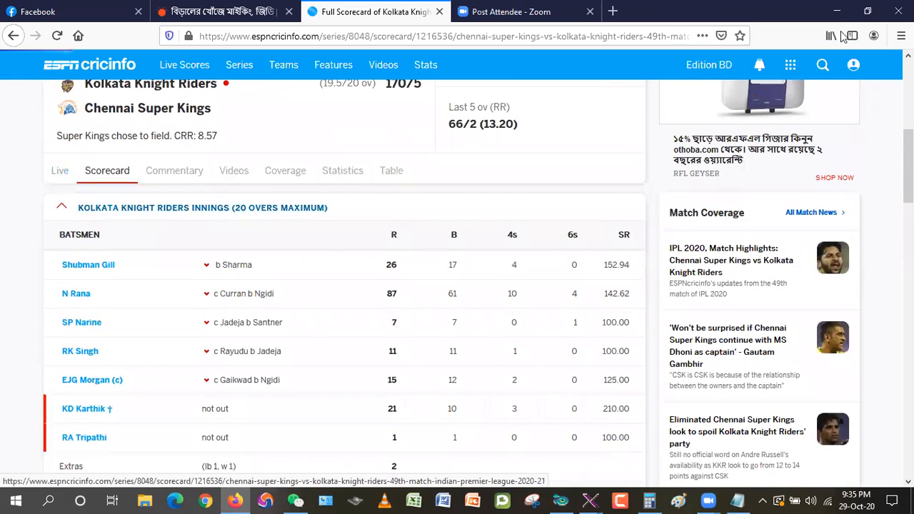
{"action": "key", "text": "alt+Tab"}
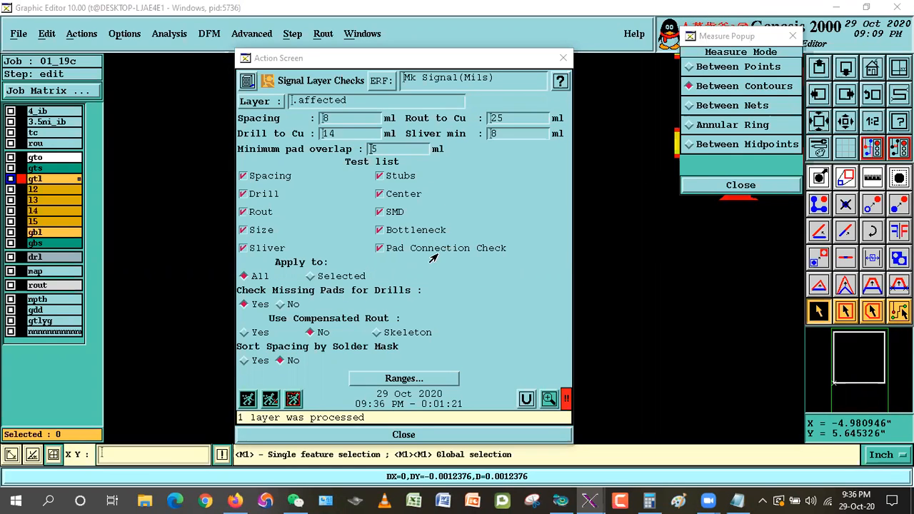
Step: Open the new check results and show the Pad to circuit histogram at a resolution of 0.1
{"action": "left_click", "coordinate": [548, 399]}
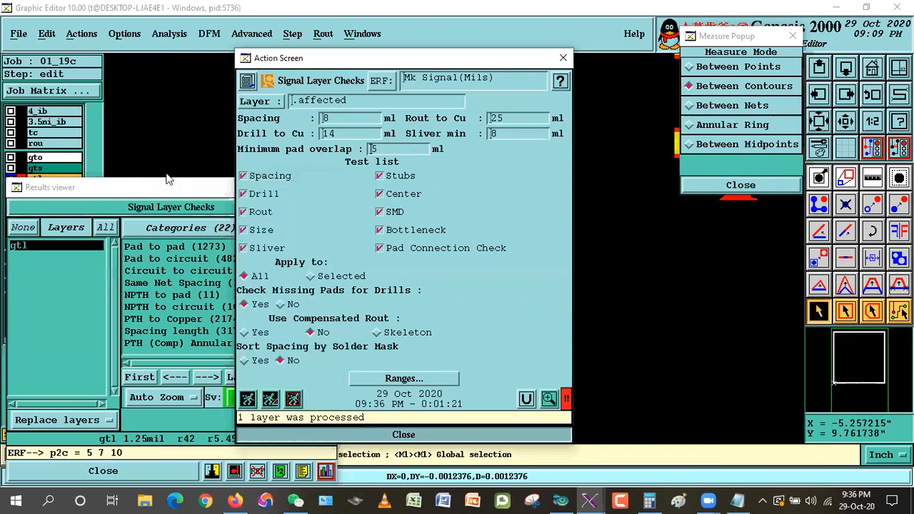
{"action": "left_click_drag", "start_coordinate": [218, 188], "coordinate": [273, 135]}
{"action": "left_click", "coordinate": [236, 206]}
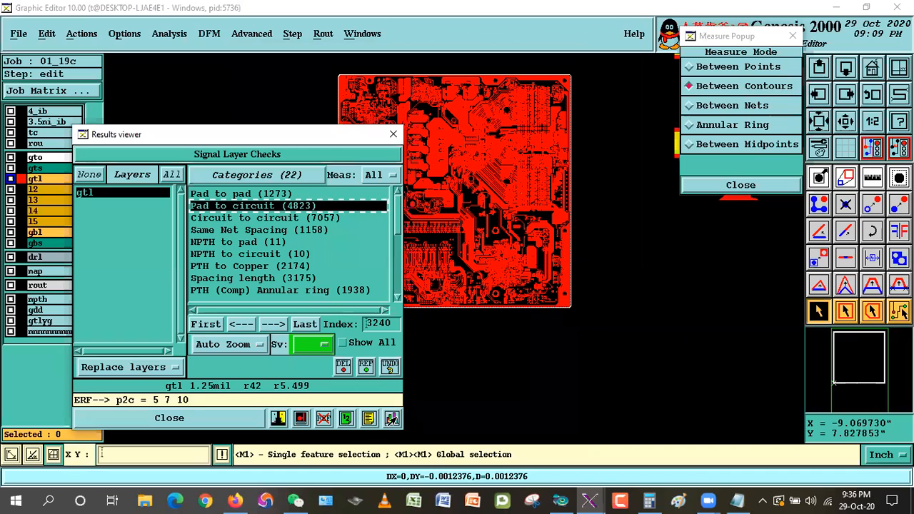
{"action": "left_click", "coordinate": [391, 418]}
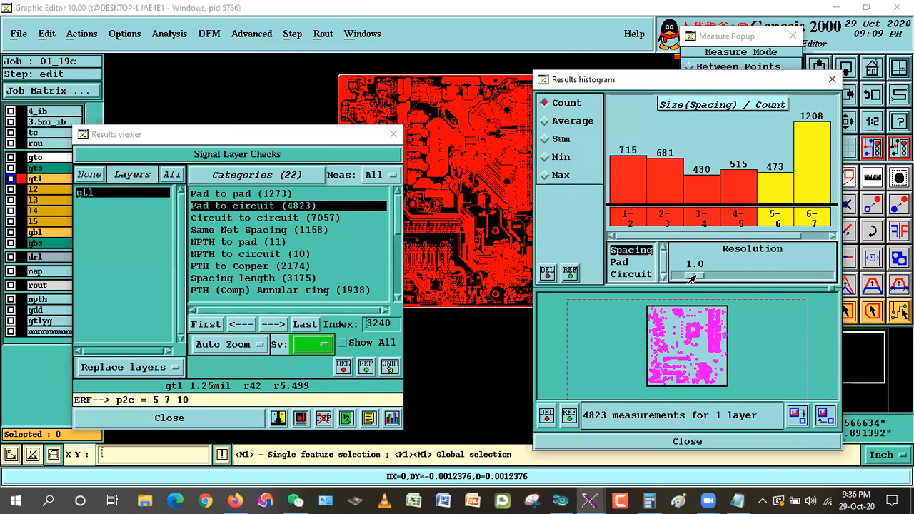
{"action": "left_click_drag", "start_coordinate": [692, 279], "coordinate": [667, 284]}
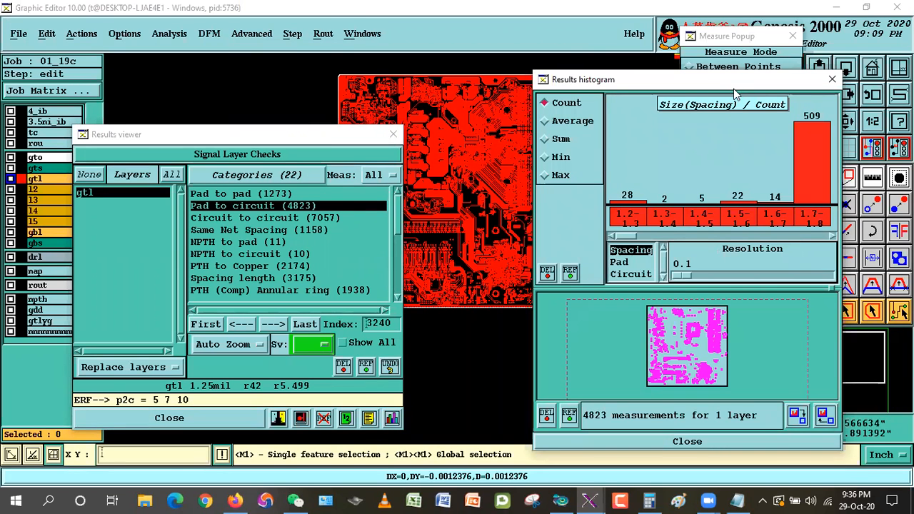
{"action": "left_click_drag", "start_coordinate": [722, 80], "coordinate": [791, 146]}
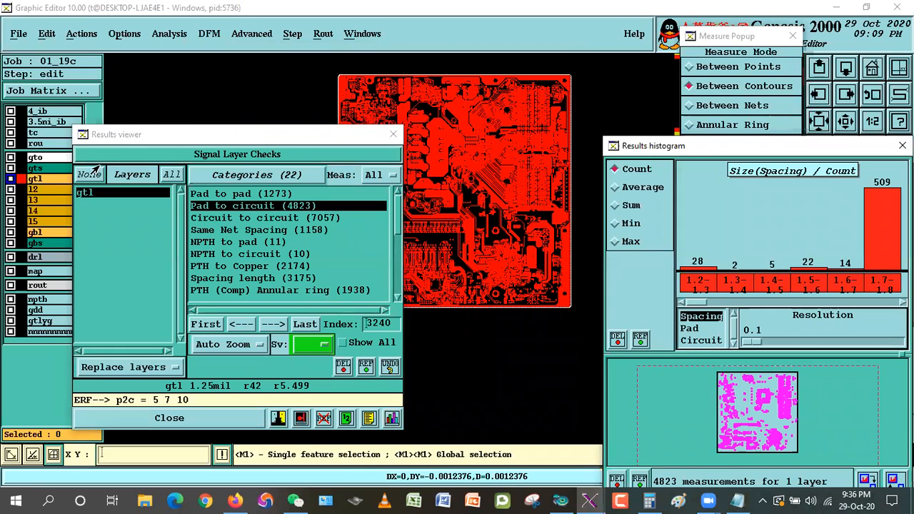
{"action": "left_click", "coordinate": [484, 259]}
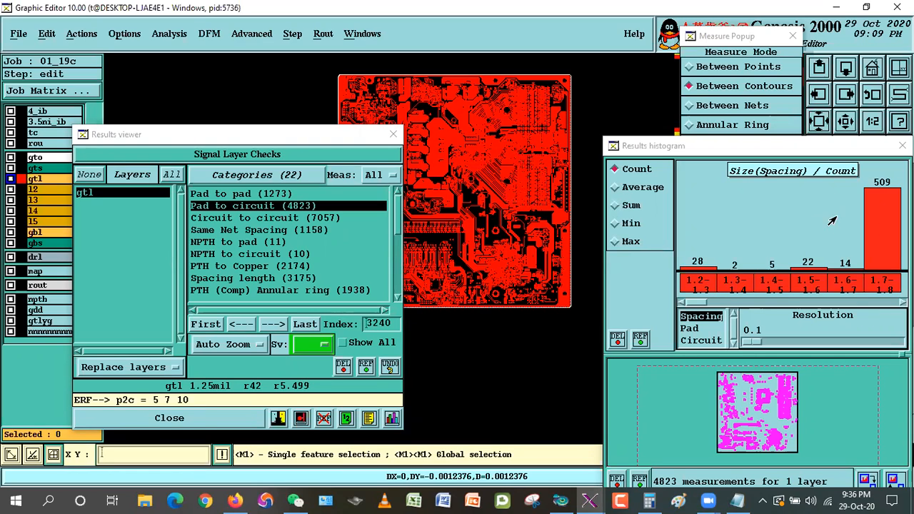
Step: Display all pad-to-circuit results in the histogram ranges from 1.2 to 2 mil on the board
{"action": "left_click_drag", "start_coordinate": [298, 138], "coordinate": [253, 157]}
{"action": "left_click_drag", "start_coordinate": [767, 150], "coordinate": [741, 150]}
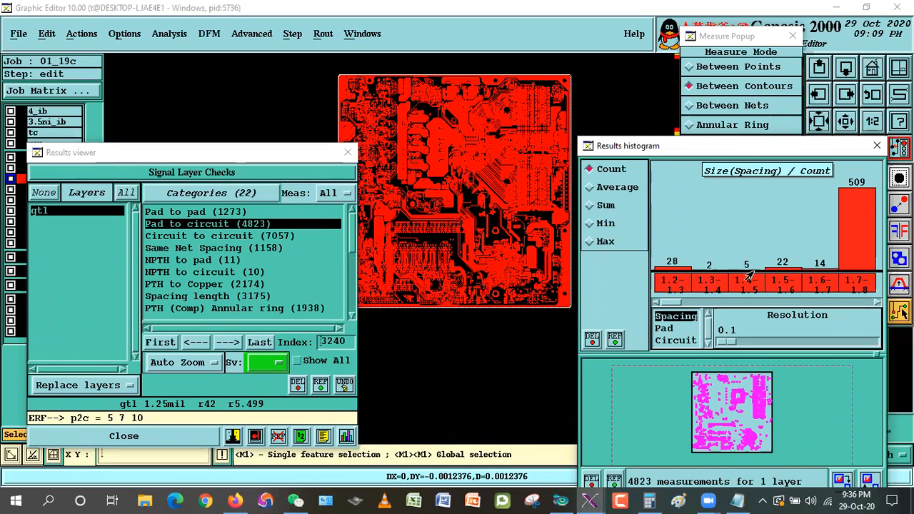
{"action": "left_click", "coordinate": [661, 286]}
{"action": "left_click", "coordinate": [330, 363]}
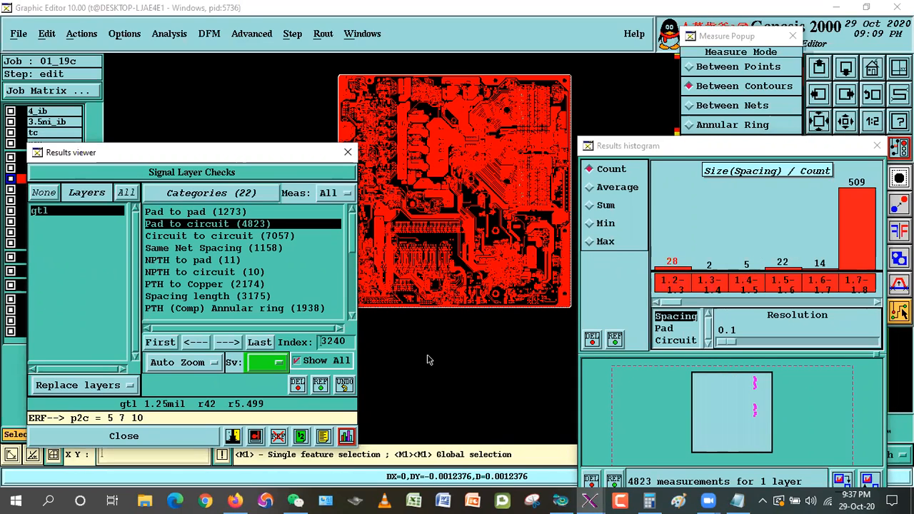
{"action": "left_click", "coordinate": [706, 291]}
{"action": "left_click", "coordinate": [749, 288]}
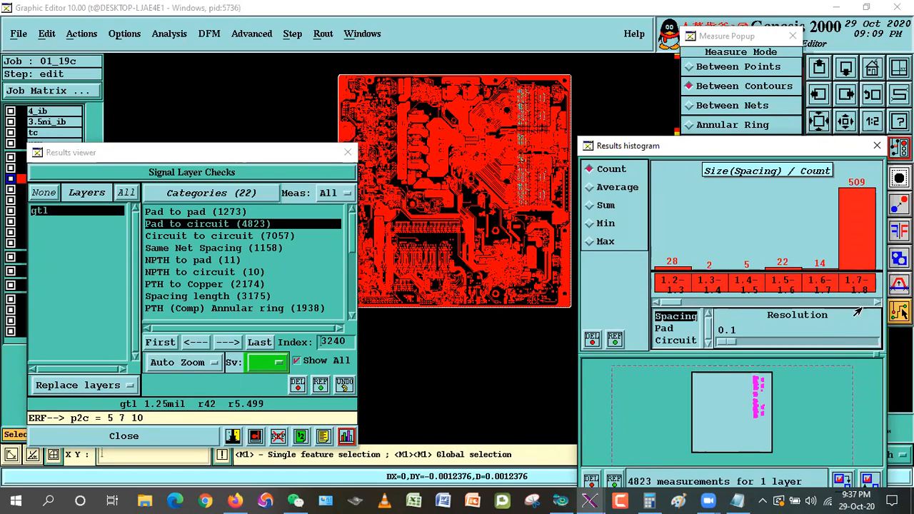
{"action": "left_click", "coordinate": [877, 302]}
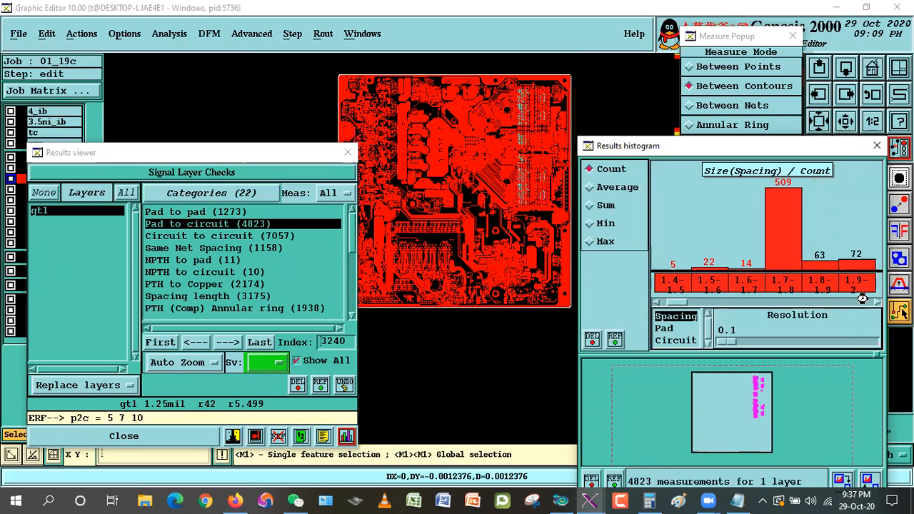
{"action": "left_click", "coordinate": [875, 303]}
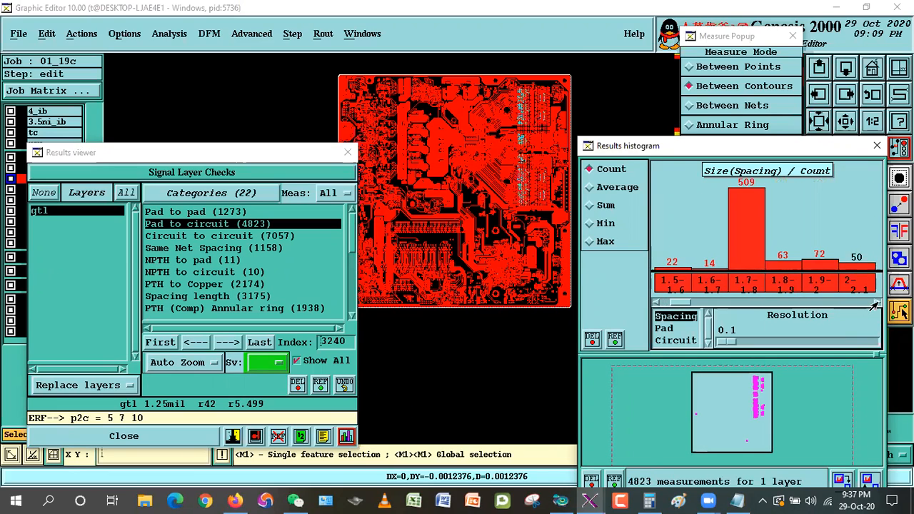
{"action": "left_click", "coordinate": [658, 302]}
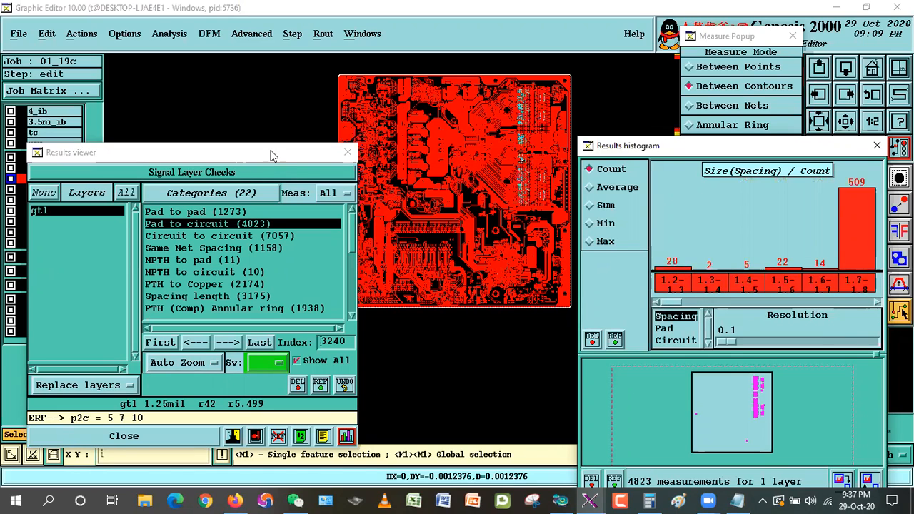
Step: Inspect the isolated pad-to-circuit result near the board's lower right, temporarily overlaying the drl layer on its pad, and return to the full board
{"action": "left_click_drag", "start_coordinate": [243, 153], "coordinate": [212, 157]}
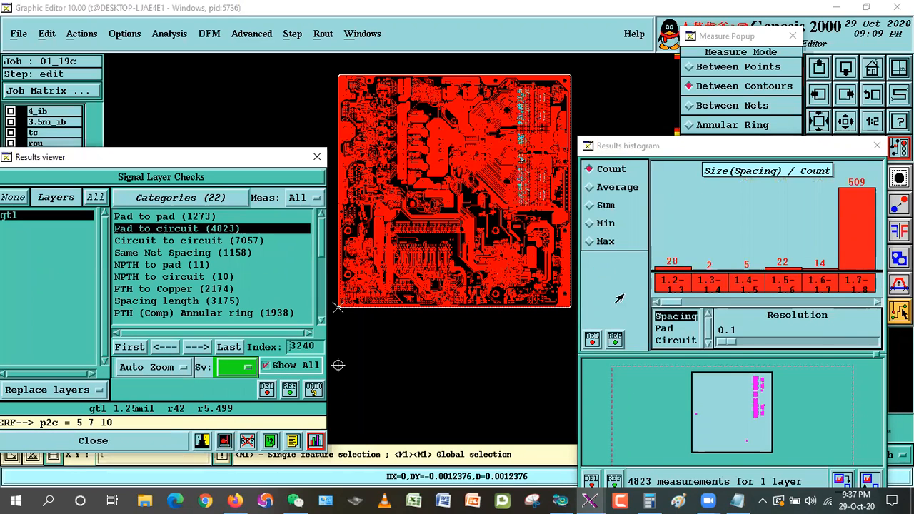
{"action": "right_click", "coordinate": [513, 248]}
{"action": "left_click", "coordinate": [529, 272]}
{"action": "left_click", "coordinate": [490, 270]}
{"action": "left_click", "coordinate": [508, 277]}
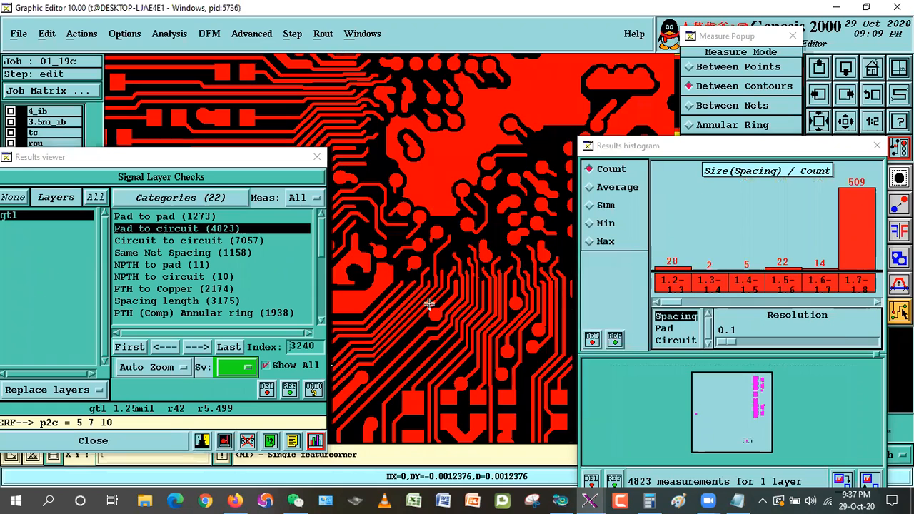
{"action": "scroll", "coordinate": [458, 344], "scroll_direction": "up", "scroll_amount": 3}
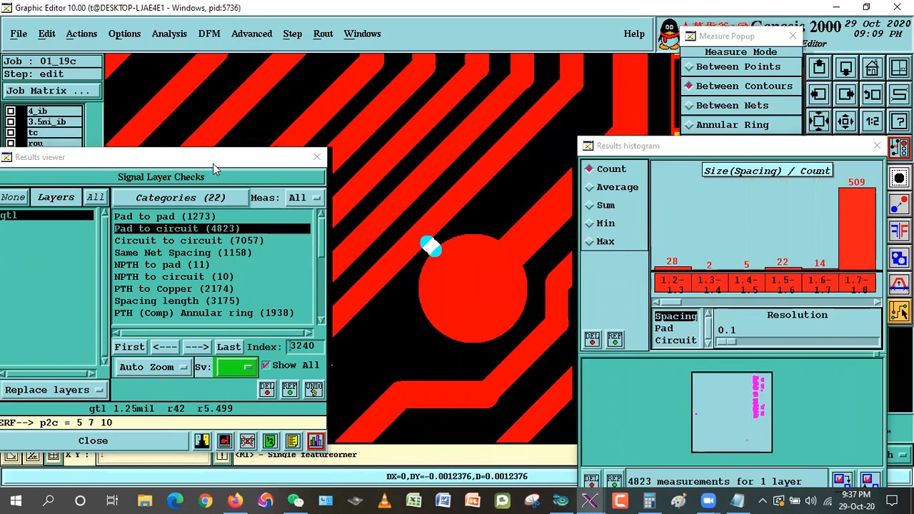
{"action": "left_click_drag", "start_coordinate": [213, 164], "coordinate": [291, 402]}
{"action": "left_click", "coordinate": [45, 259]}
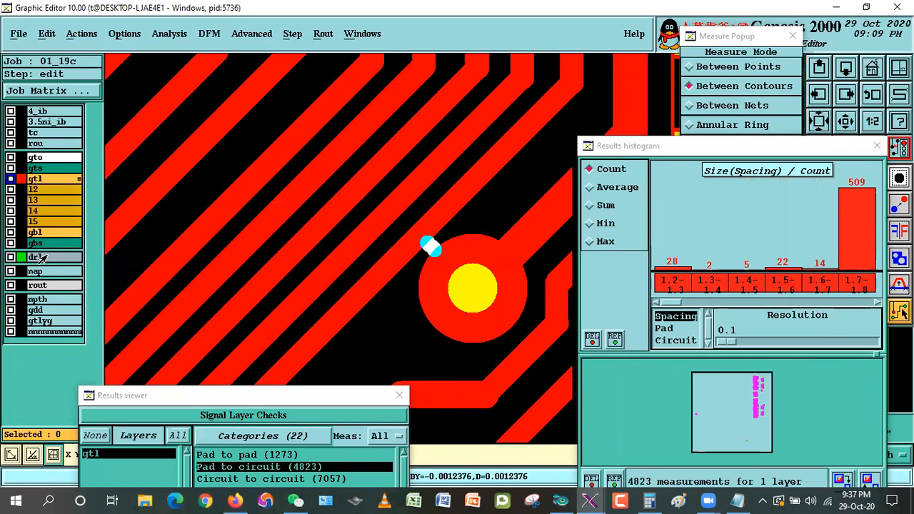
{"action": "left_click", "coordinate": [41, 257]}
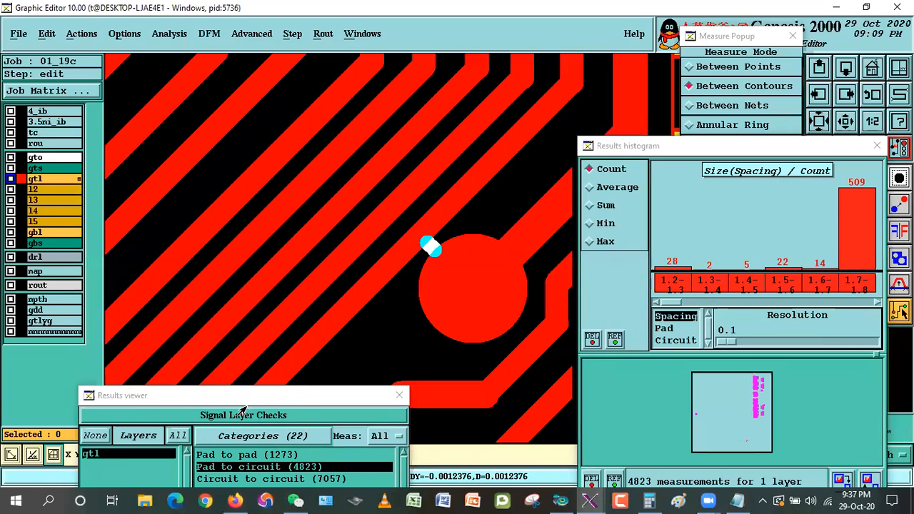
{"action": "left_click_drag", "start_coordinate": [214, 395], "coordinate": [125, 218]}
{"action": "left_click", "coordinate": [872, 68]}
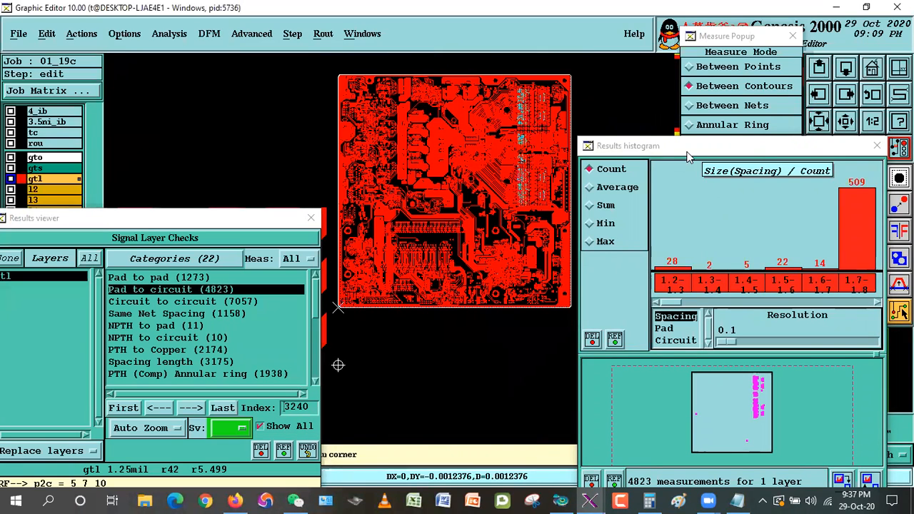
{"action": "left_click_drag", "start_coordinate": [687, 150], "coordinate": [714, 177]}
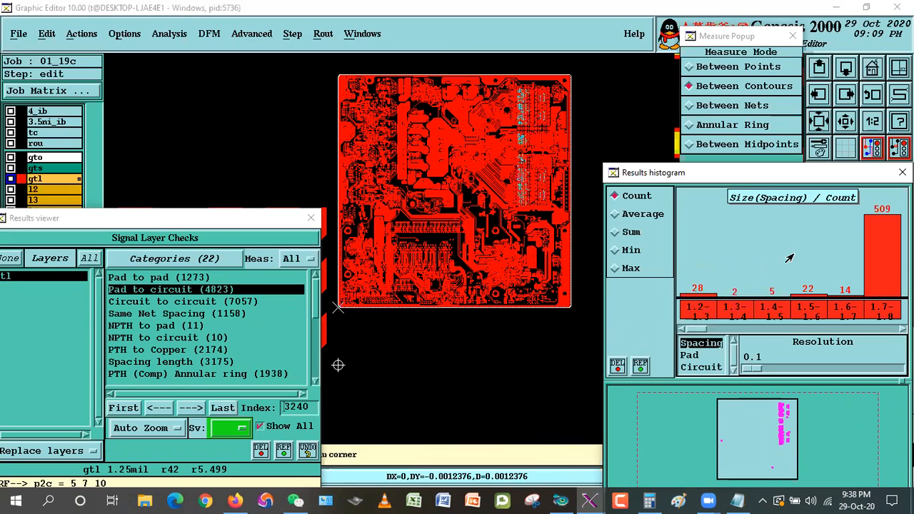
{"action": "left_click_drag", "start_coordinate": [533, 334], "coordinate": [536, 330]}
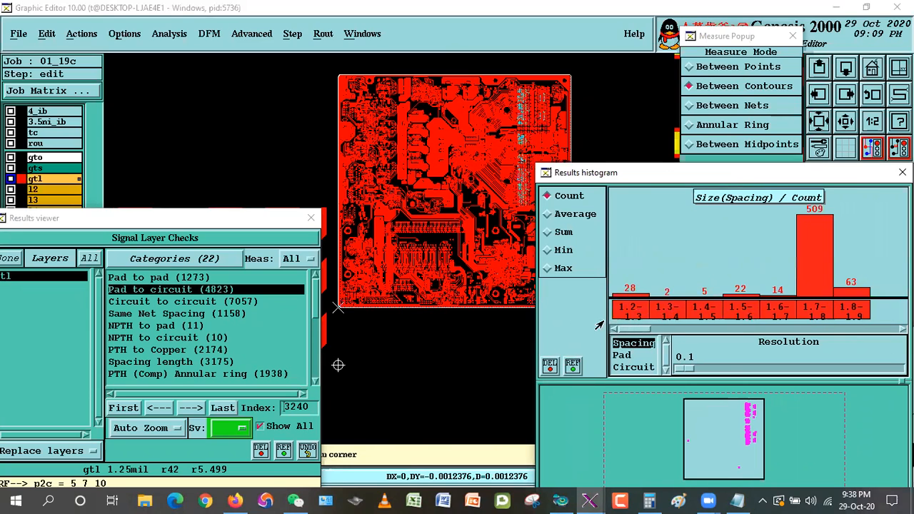
{"action": "left_click_drag", "start_coordinate": [718, 175], "coordinate": [732, 172]}
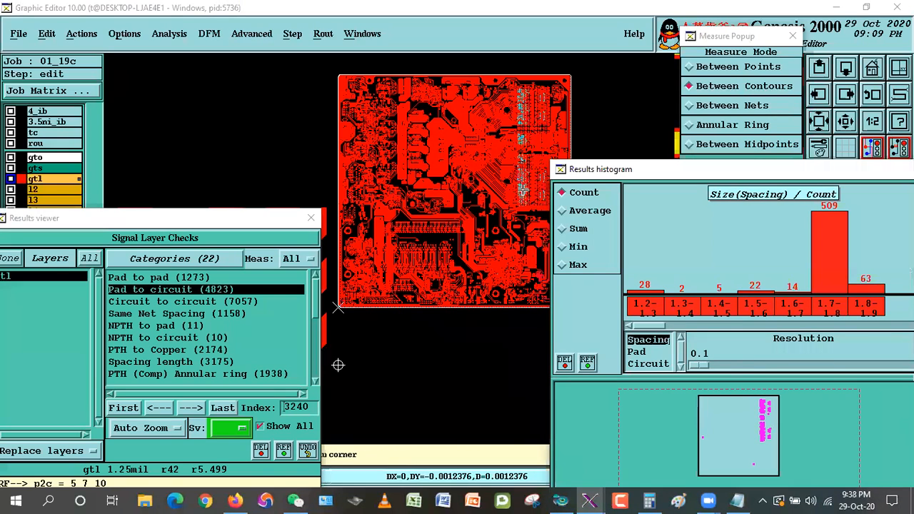
{"action": "left_click_drag", "start_coordinate": [648, 163], "coordinate": [671, 145]}
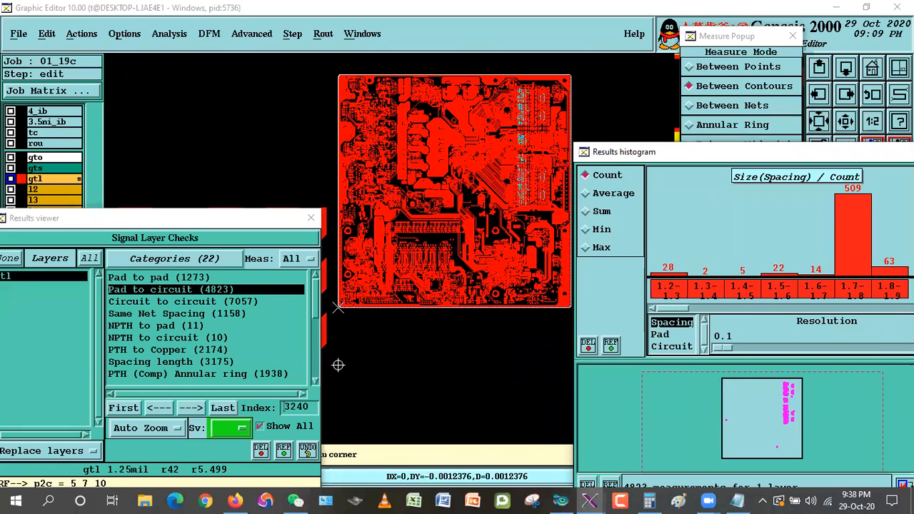
Step: Review the pad-to-circuit histogram's spacing ranges from 1.2 to 2.2 mil and return to the lowest range
{"action": "left_click_drag", "start_coordinate": [807, 158], "coordinate": [750, 166]}
{"action": "left_click", "coordinate": [881, 314]}
{"action": "left_click", "coordinate": [881, 314]}
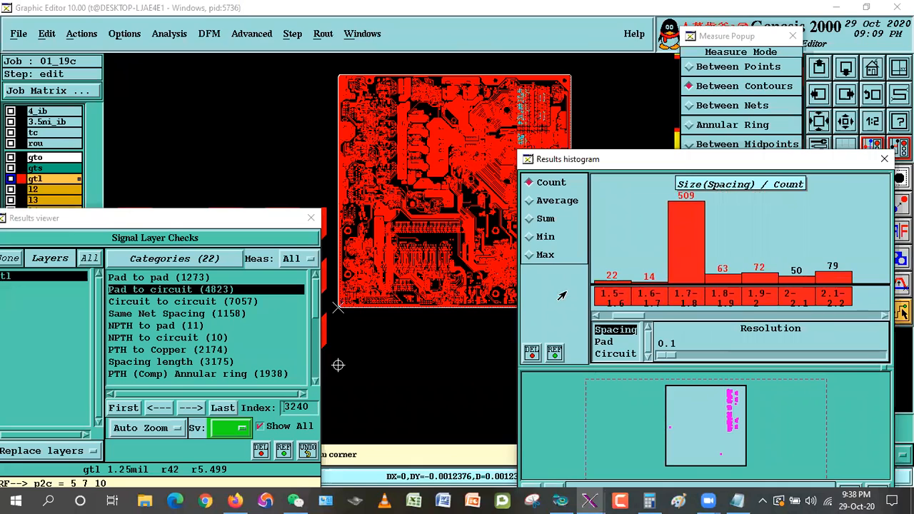
{"action": "left_click", "coordinate": [602, 315]}
{"action": "left_click_drag", "start_coordinate": [717, 164], "coordinate": [779, 199]}
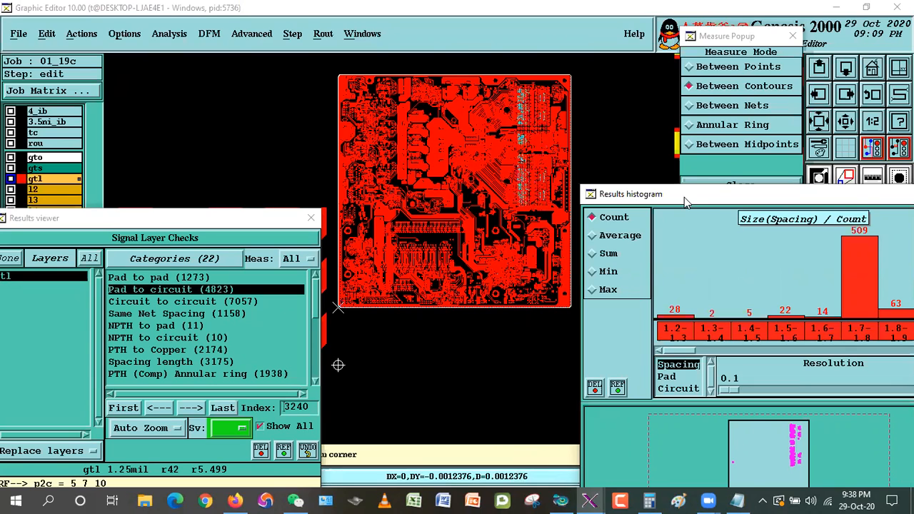
Step: Bring the whole results histogram into view and compare the pad-to-circuit counts across the spacing ranges from 1.2 to 2.3 mil
{"action": "left_click_drag", "start_coordinate": [708, 195], "coordinate": [701, 115]}
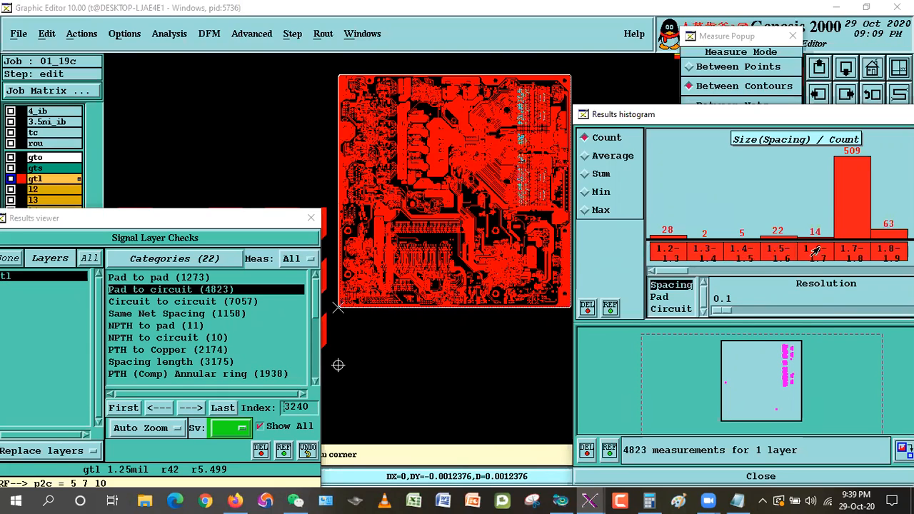
{"action": "left_click_drag", "start_coordinate": [861, 114], "coordinate": [819, 114]}
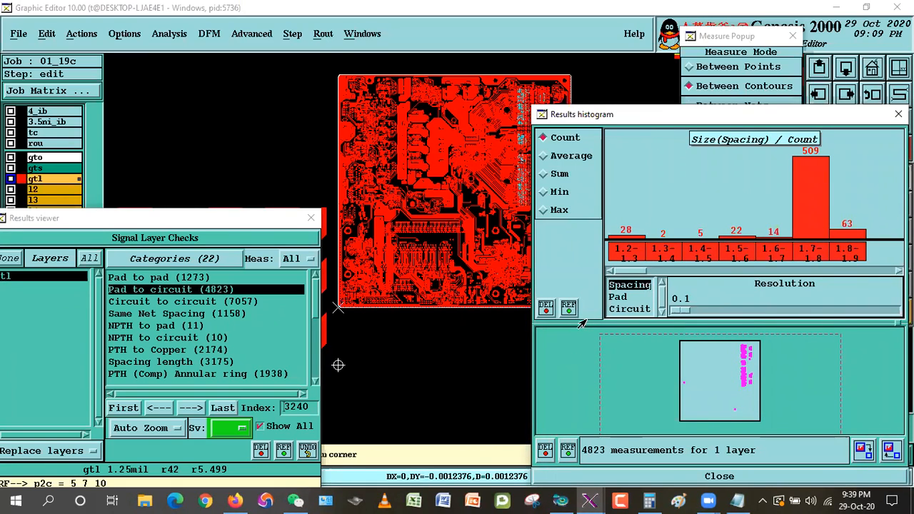
{"action": "left_click", "coordinate": [898, 271]}
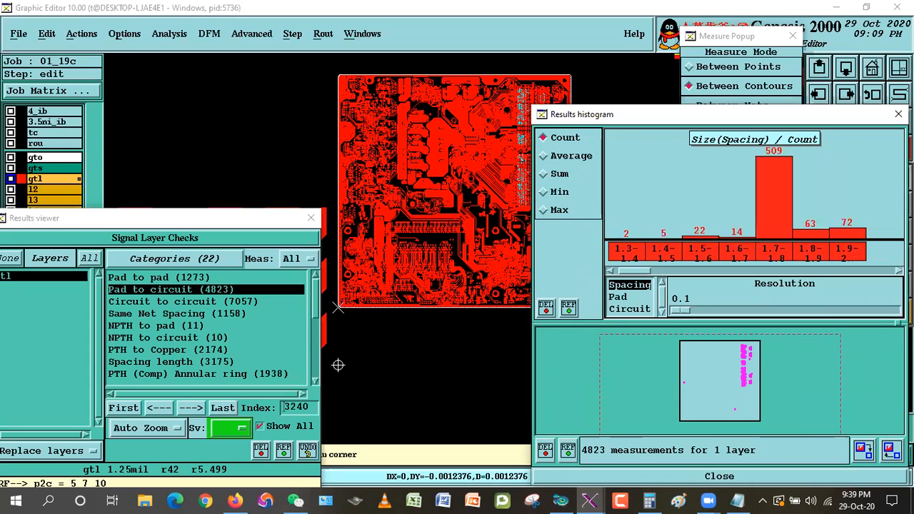
{"action": "left_click", "coordinate": [898, 271]}
{"action": "left_click", "coordinate": [898, 271]}
{"action": "left_click", "coordinate": [898, 271]}
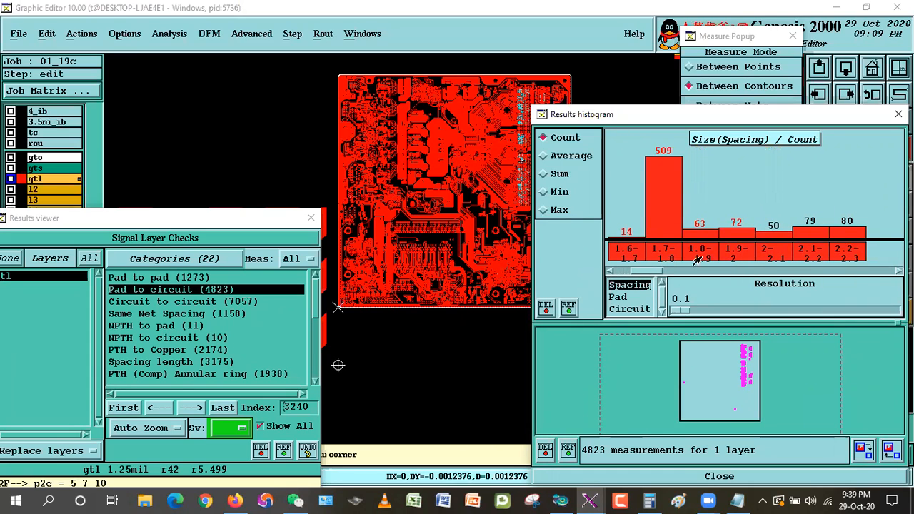
{"action": "left_click_drag", "start_coordinate": [648, 273], "coordinate": [609, 274]}
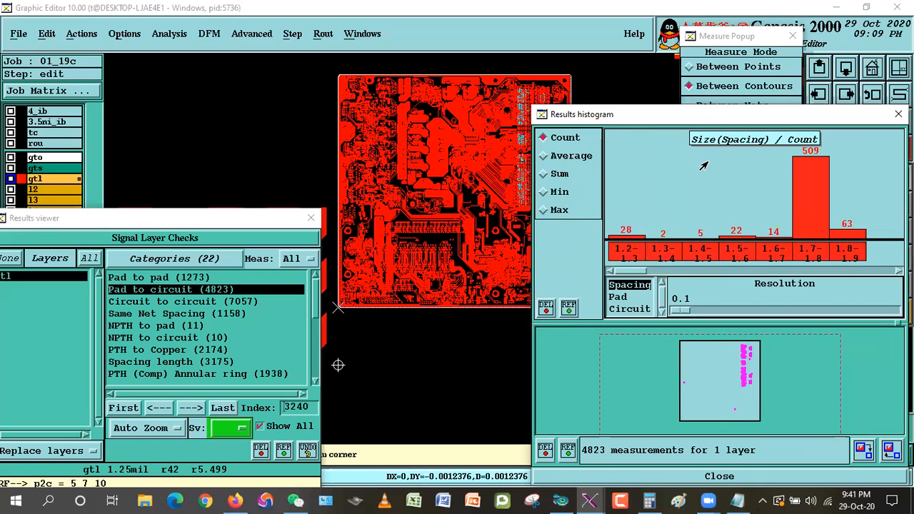
{"action": "left_click_drag", "start_coordinate": [716, 117], "coordinate": [739, 124]}
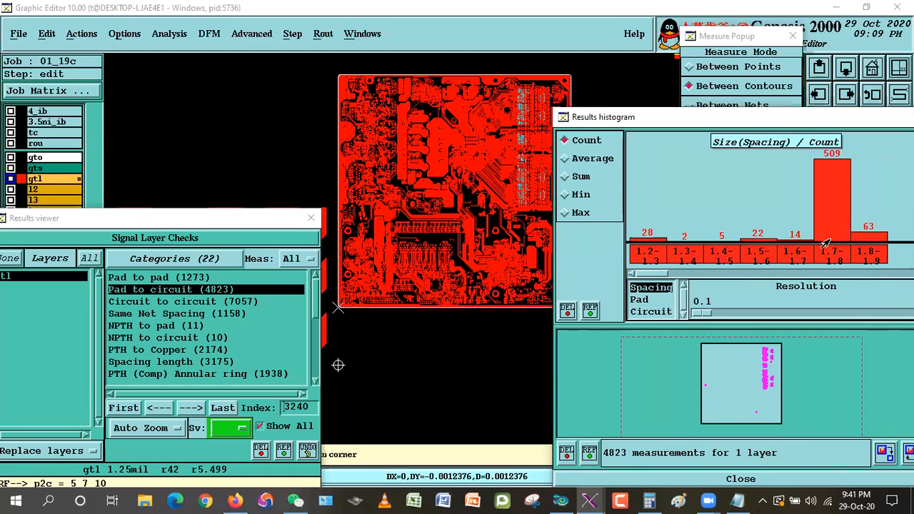
{"action": "left_click", "coordinate": [648, 237]}
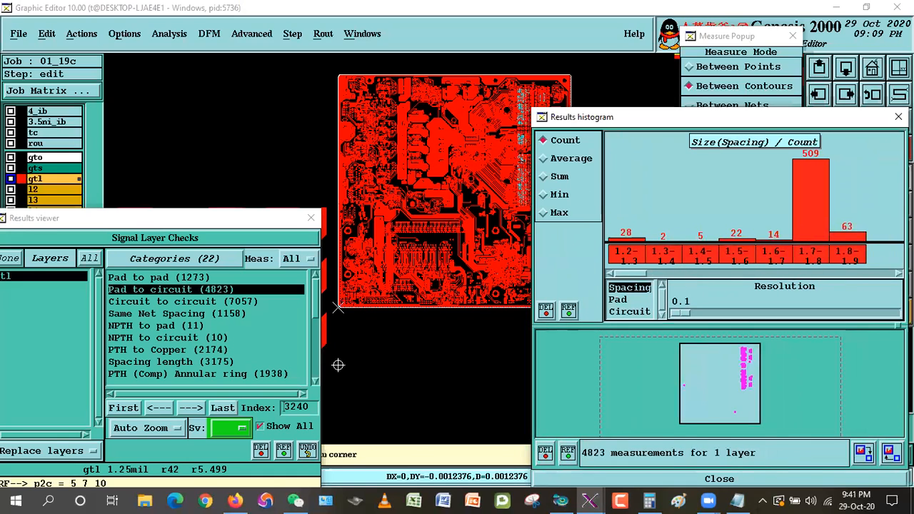